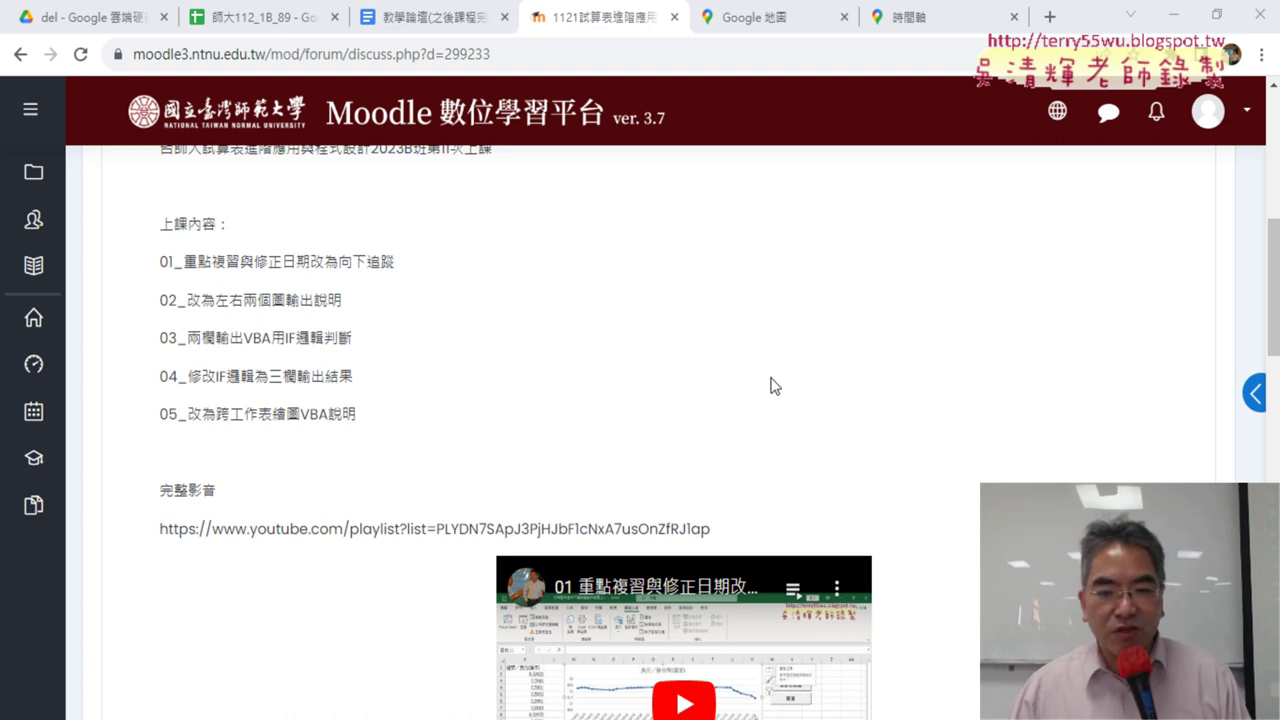
# Step: Scroll through the Moodle post's lesson list, then minimize Chrome to reveal the Excel workbook
pyautogui.scroll(-2, 785, 382)
pyautogui.scroll(-2, 934, 414)
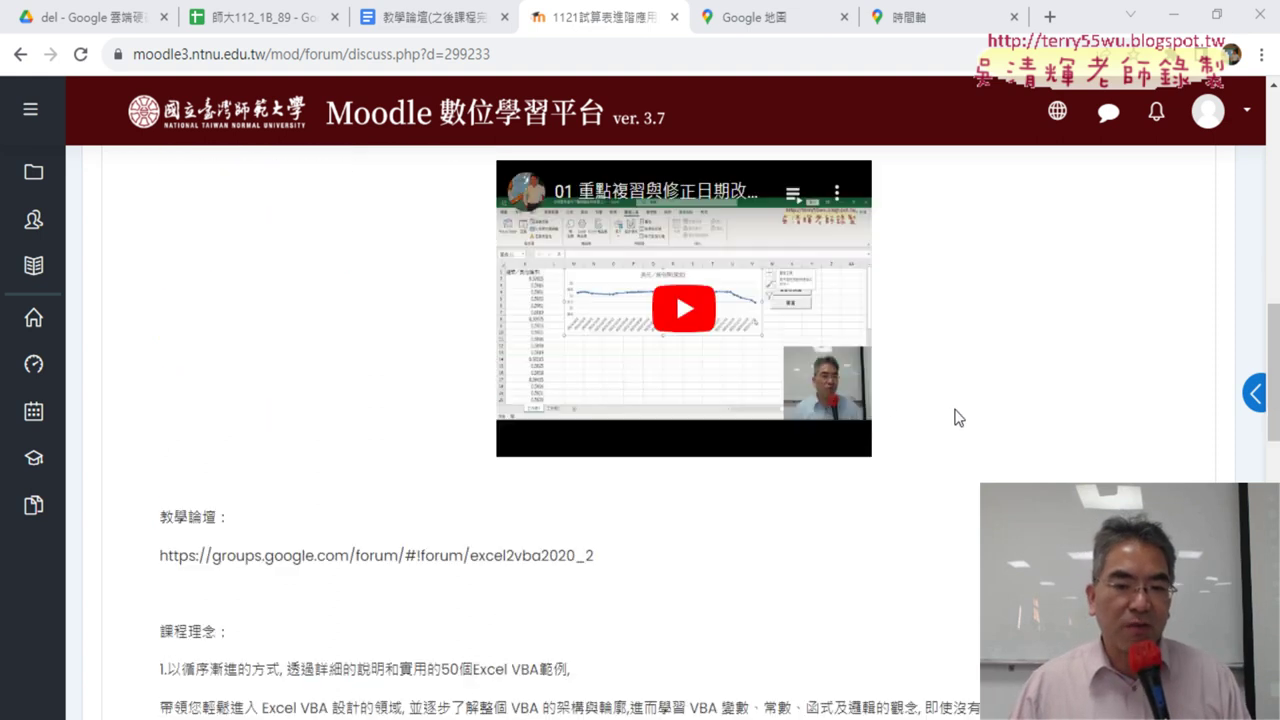
pyautogui.scroll(-2, 958, 417)
pyautogui.scroll(2, 957, 420)
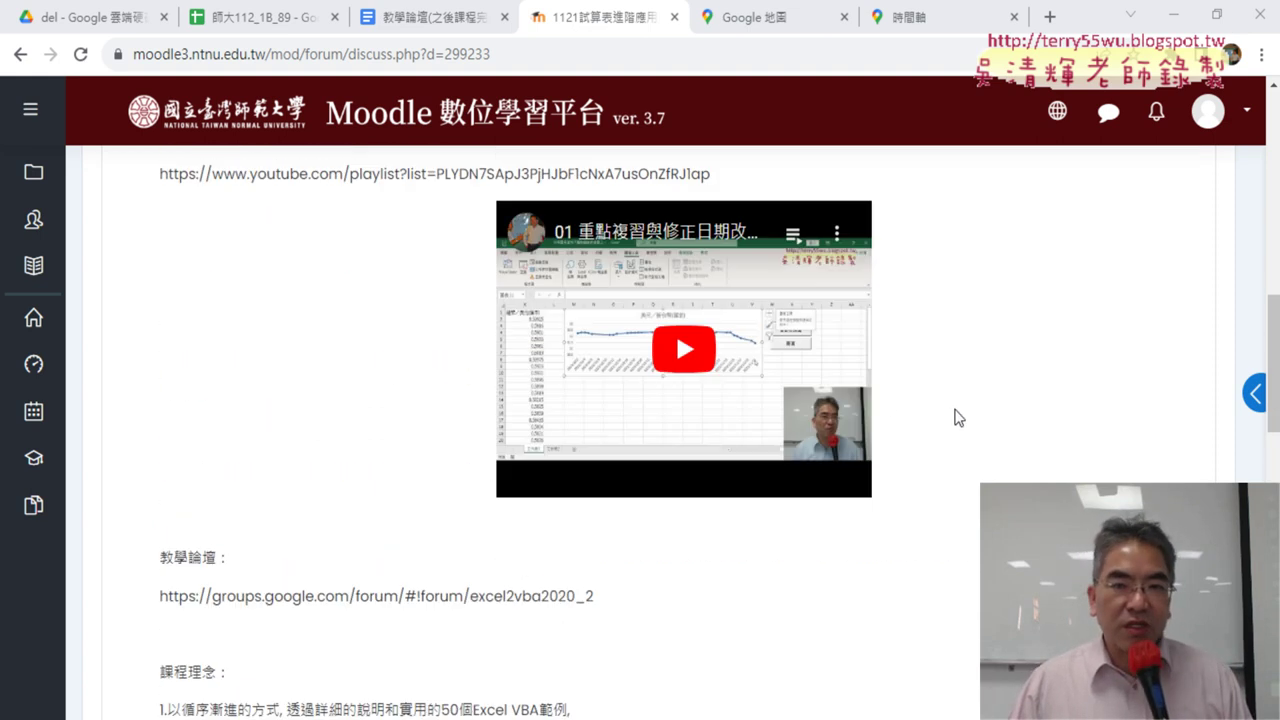
pyautogui.scroll(2, 957, 420)
pyautogui.scroll(1, 945, 405)
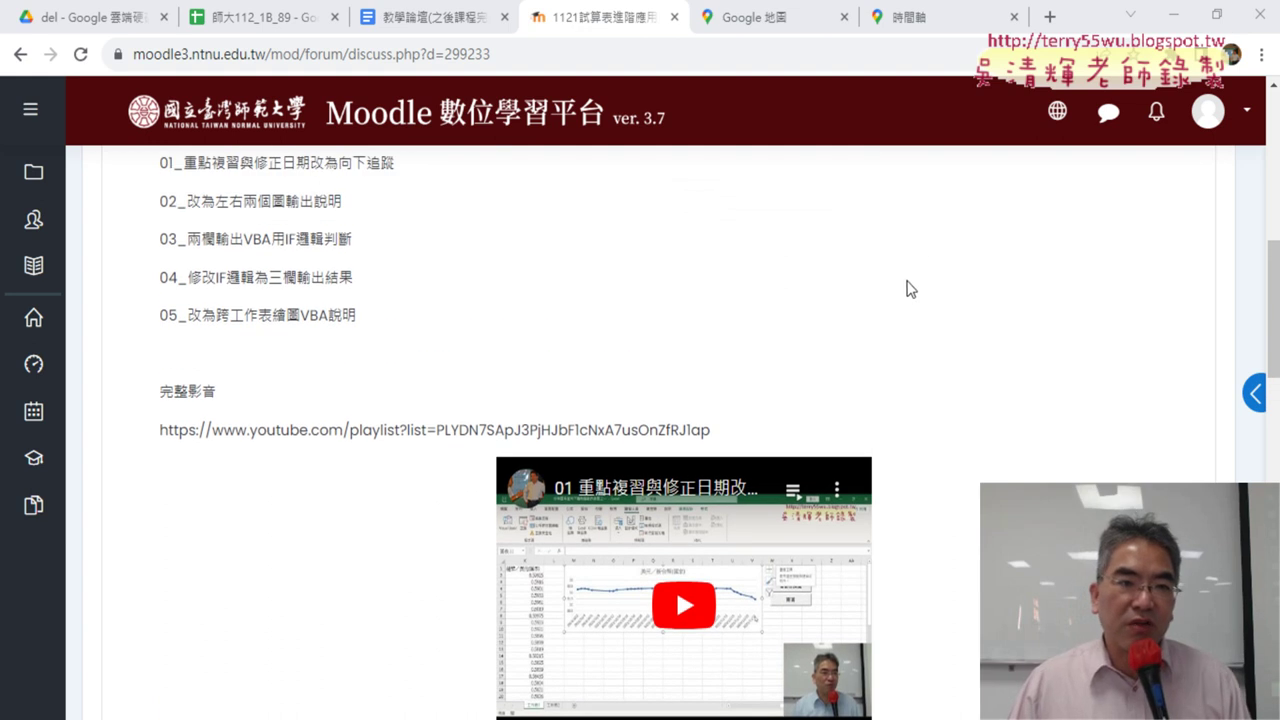
pyautogui.click(1170, 22)
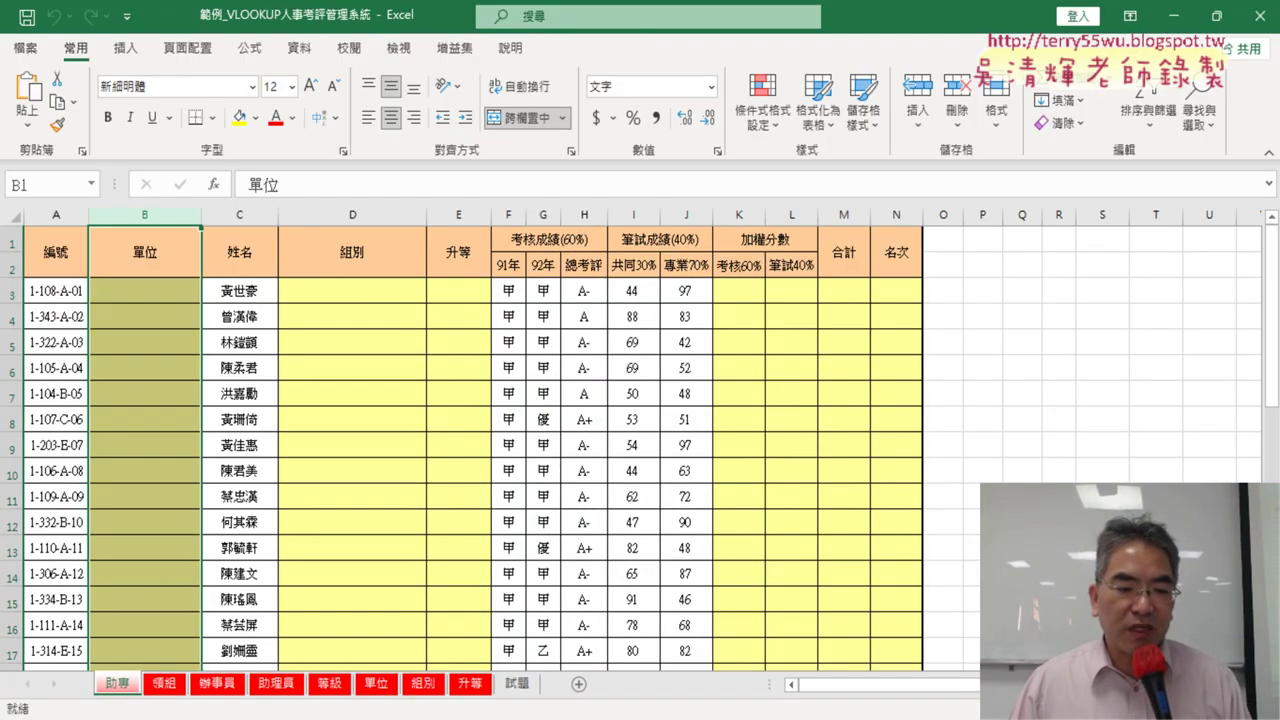
# Step: Open the VLOOKUP personnel-evaluation workbook from its folder and show the 試題 instructions sheet
pyautogui.moveTo(430, 719)
pyautogui.click(328, 660)
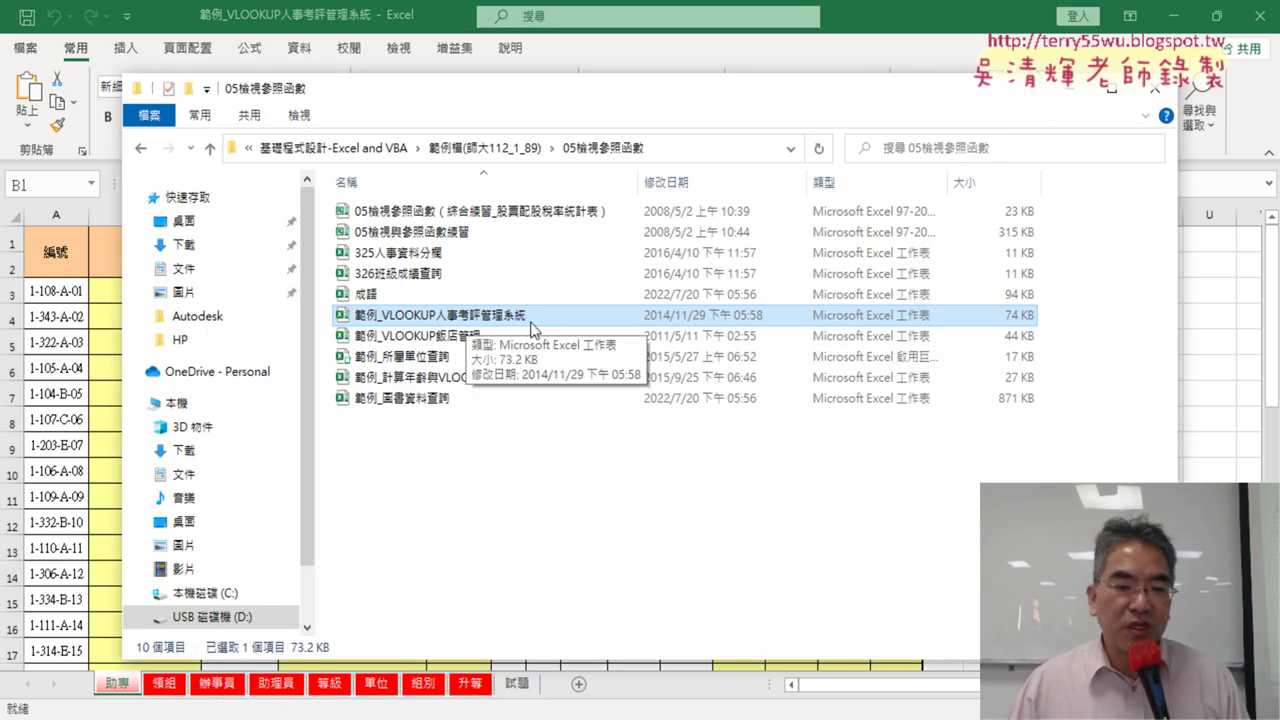
pyautogui.doubleClick(530, 315)
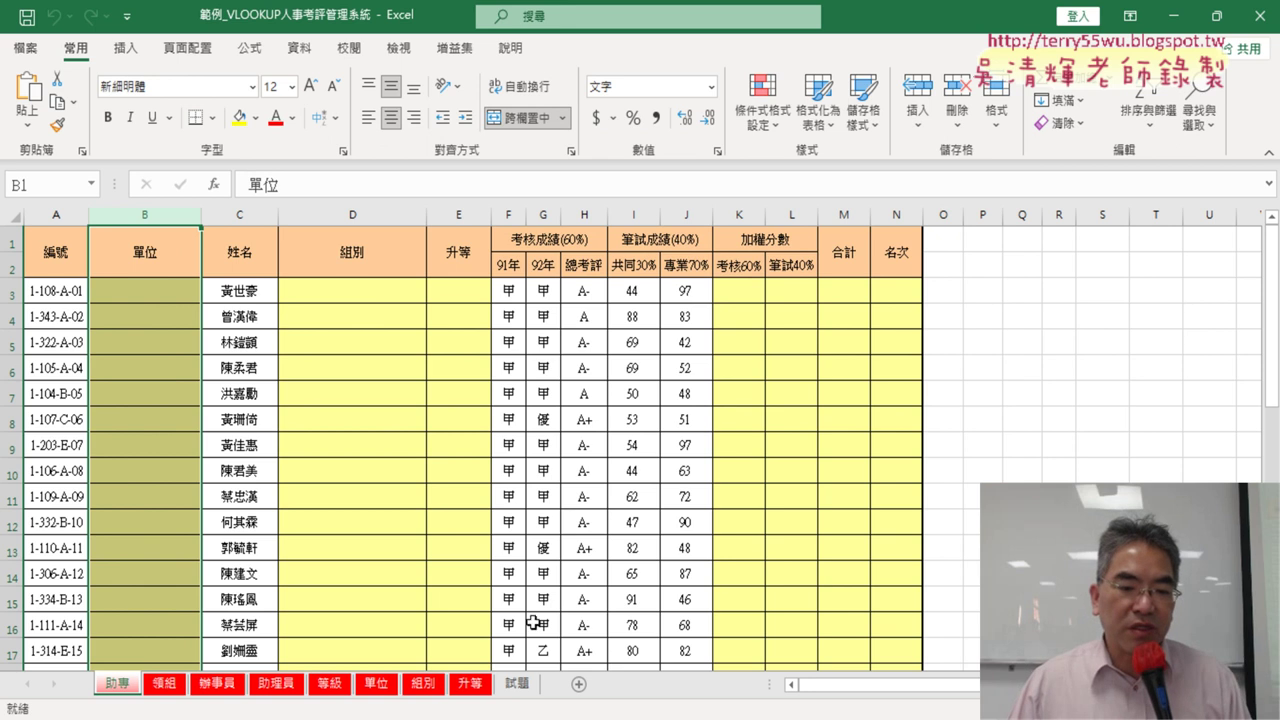
pyautogui.click(530, 684)
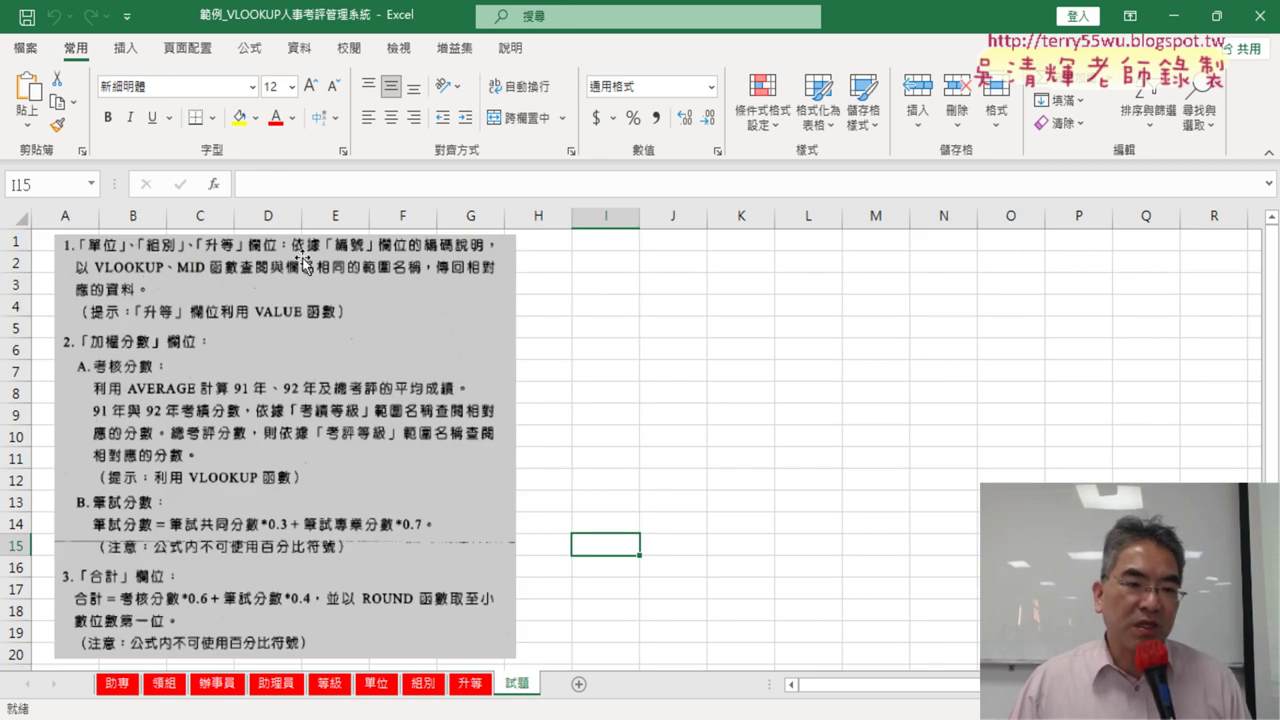
# Step: On the 助專 sheet, inspect columns K:N, cells B3, D3, E3 and employee code 1-108-A-01
pyautogui.click(117, 686)
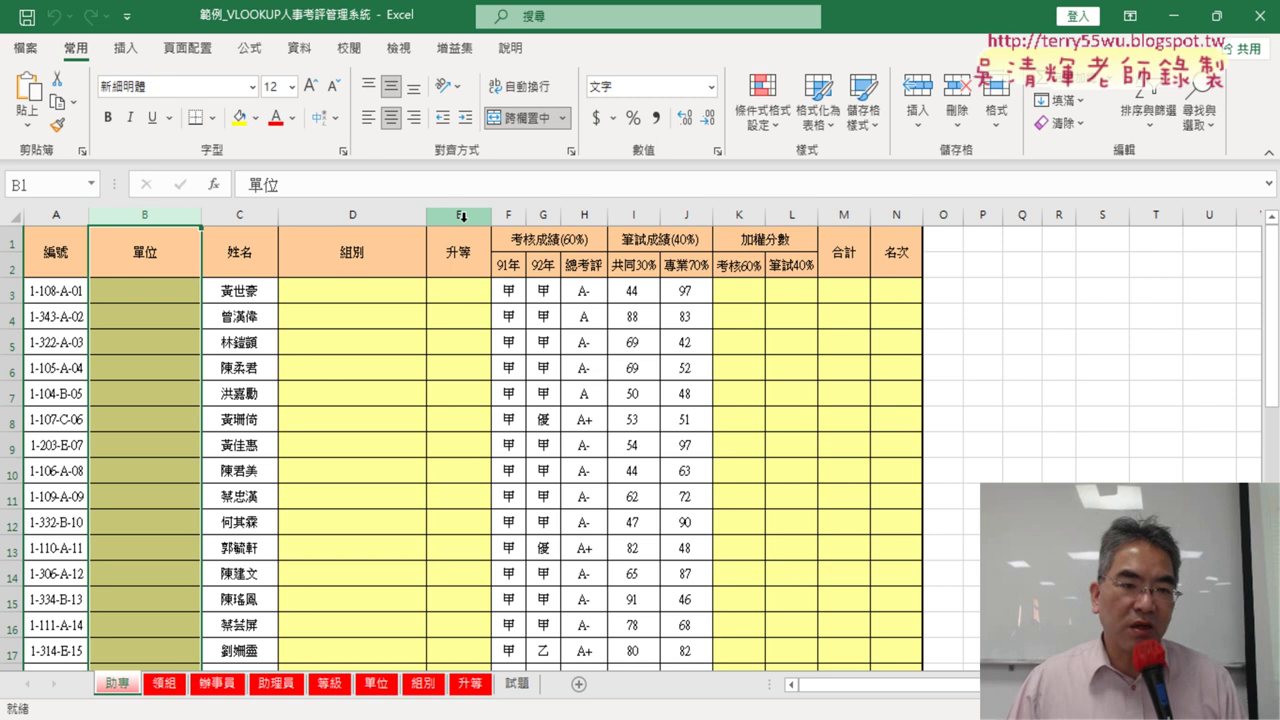
pyautogui.click(744, 214)
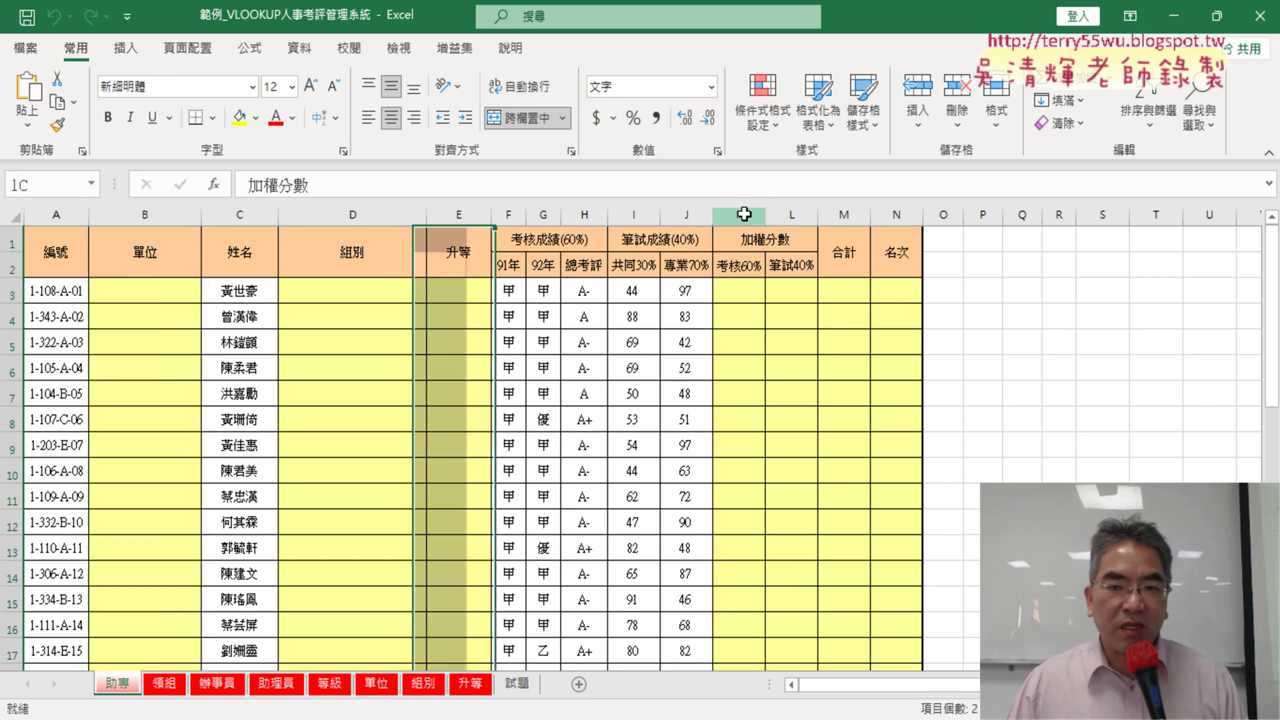
pyautogui.moveTo(744, 214); pyautogui.dragTo(896, 214)
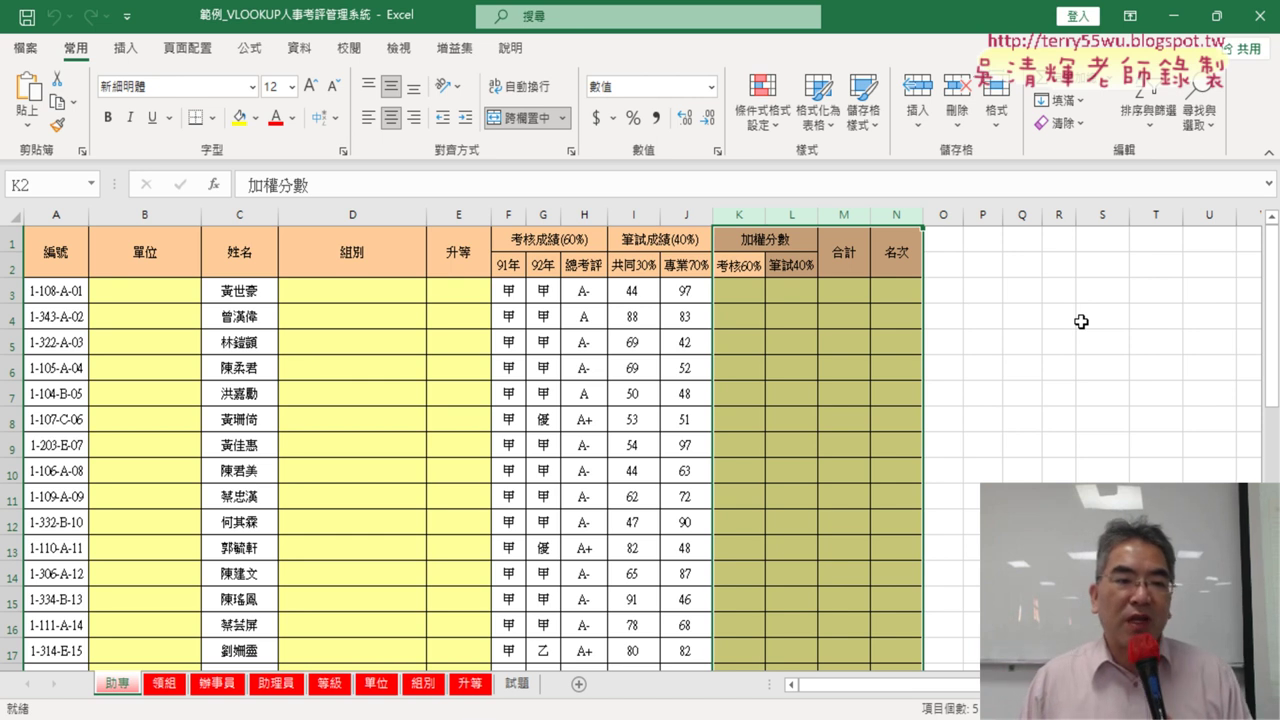
pyautogui.click(161, 290)
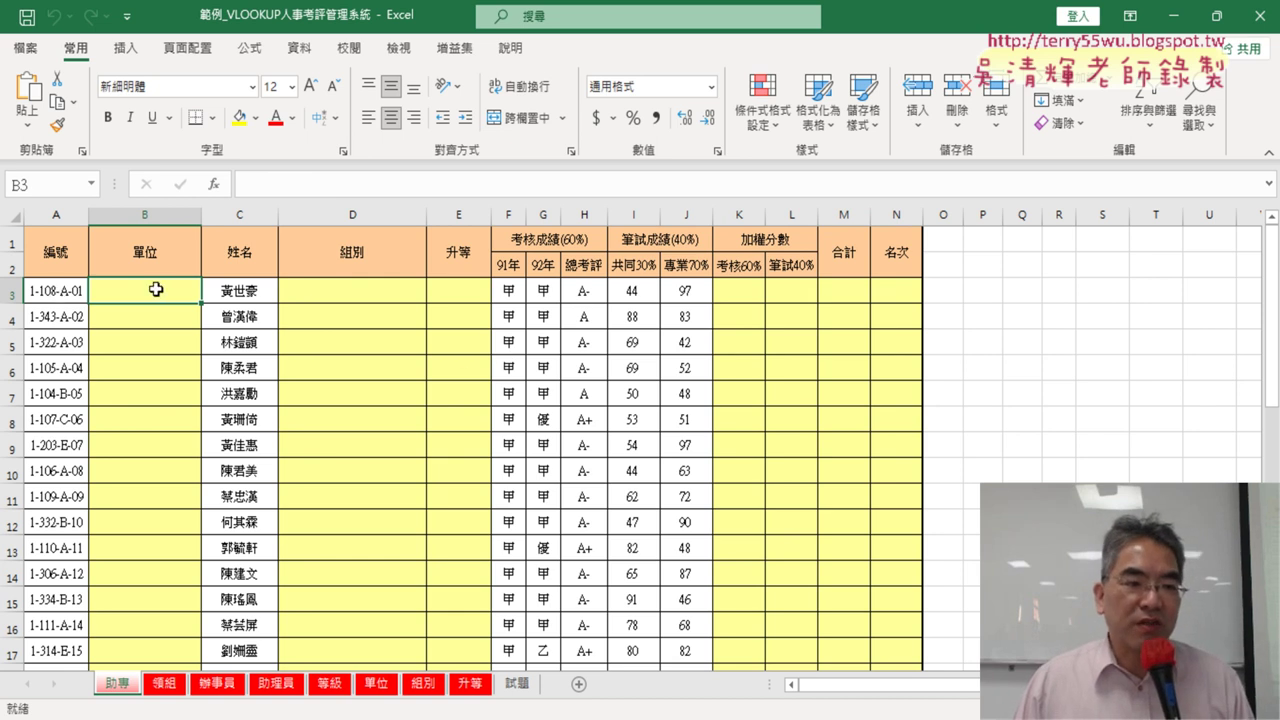
pyautogui.click(350, 296)
pyautogui.click(452, 291)
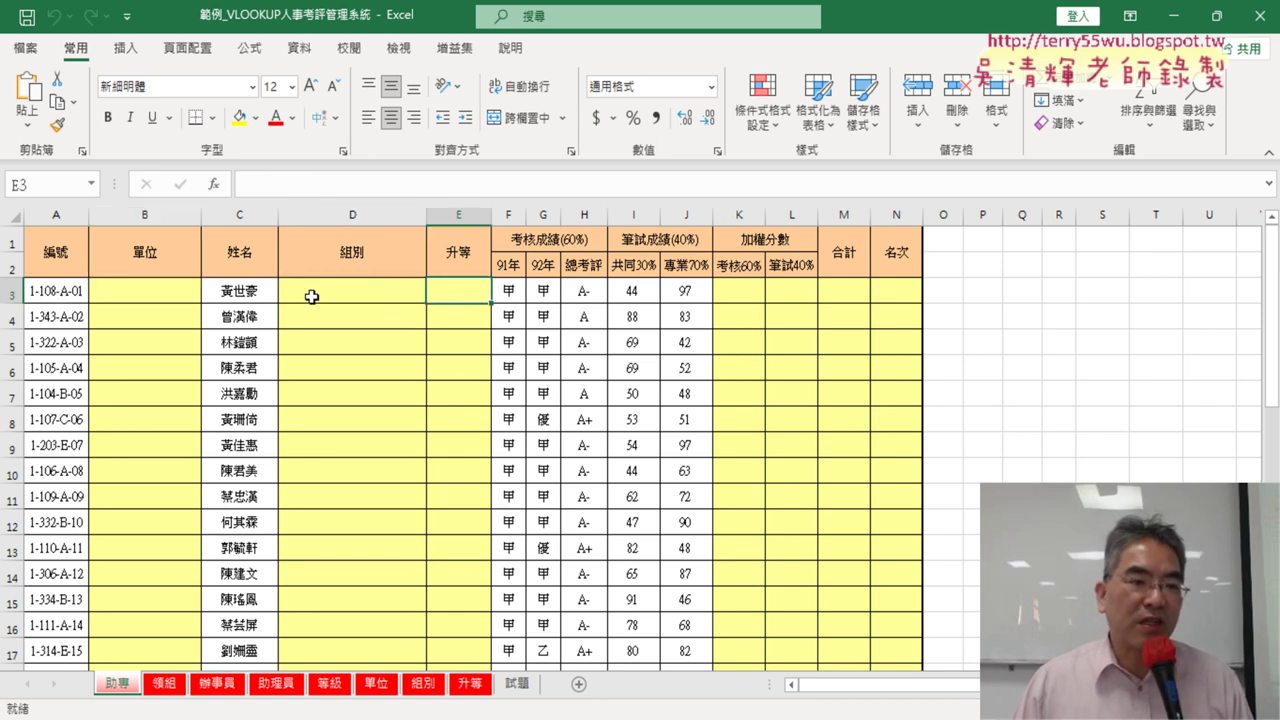
pyautogui.click(55, 294)
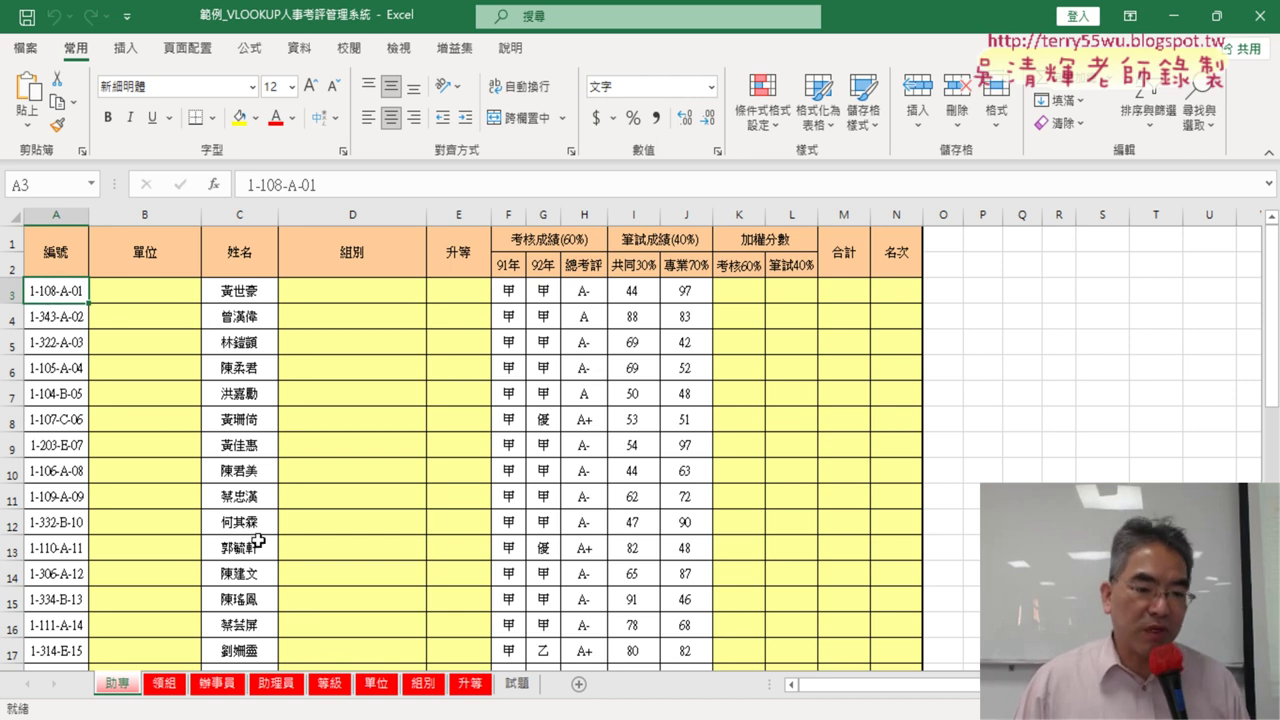
# Step: Copy 總行審查部 for unit code 108 from B9 of the 單位 sheet, then select B3 on 助專
pyautogui.click(375, 684)
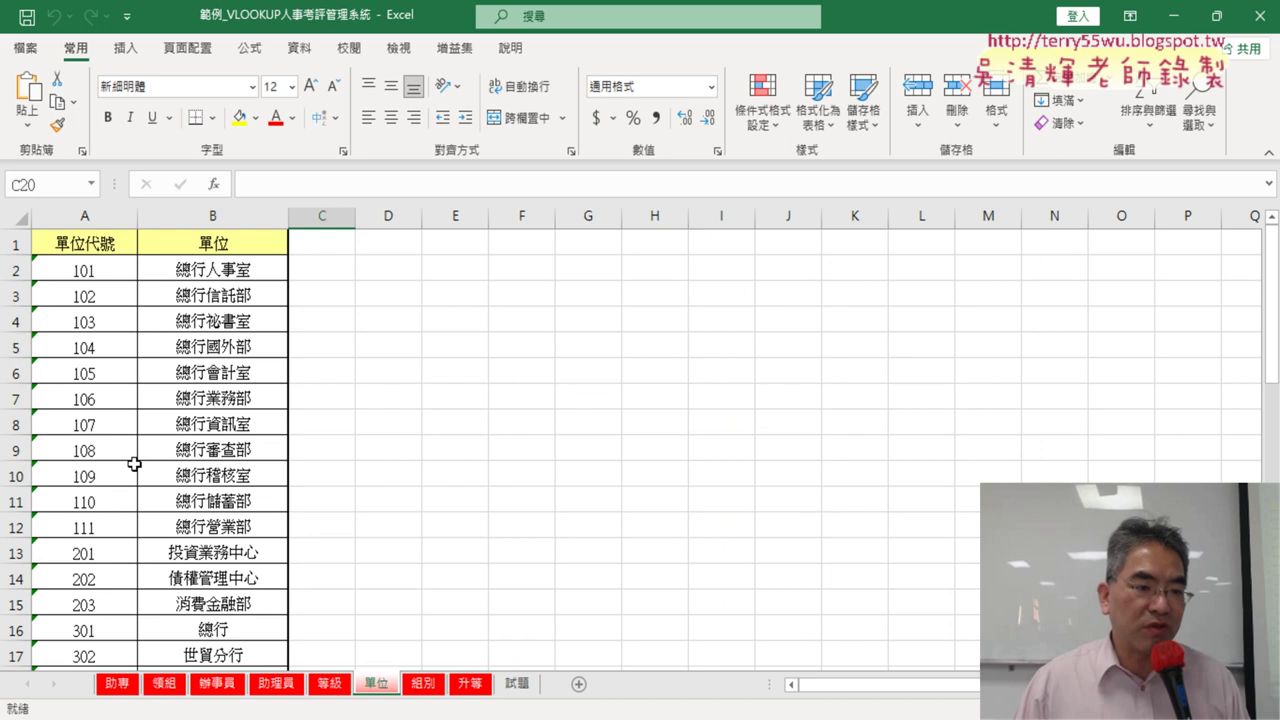
pyautogui.click(244, 450)
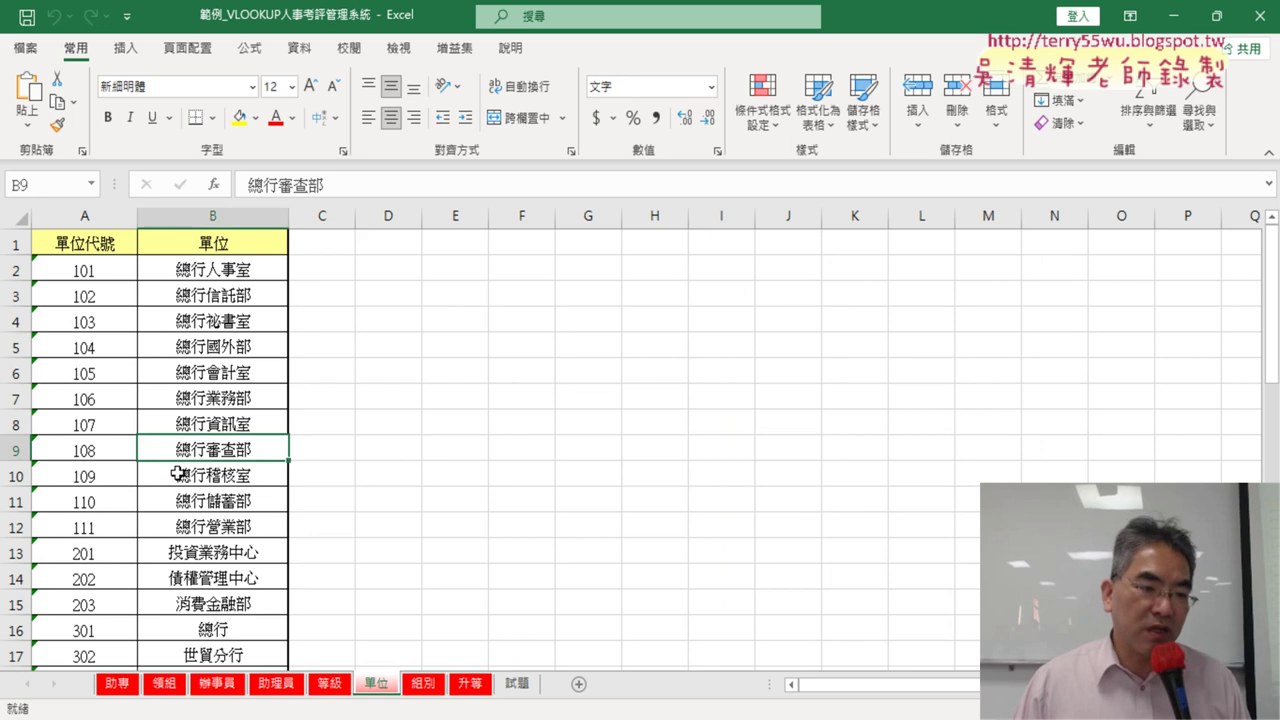
pyautogui.click(100, 449)
pyautogui.click(228, 451)
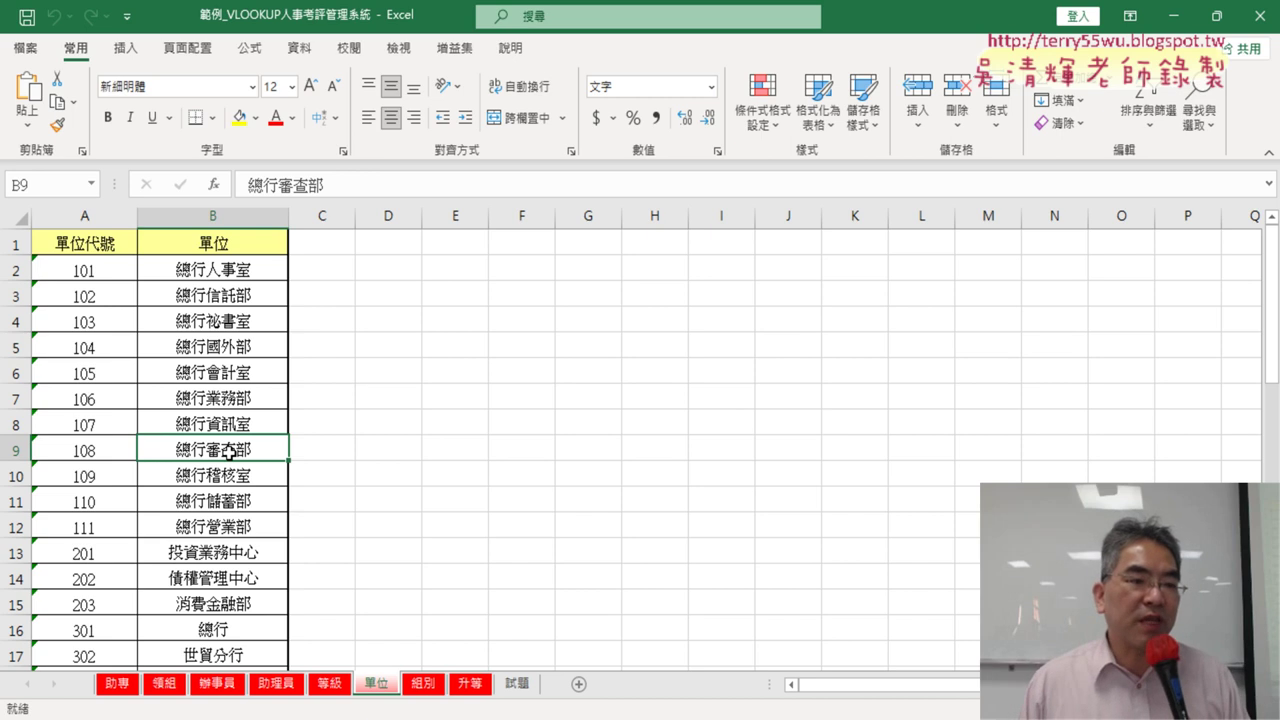
pyautogui.click(119, 688)
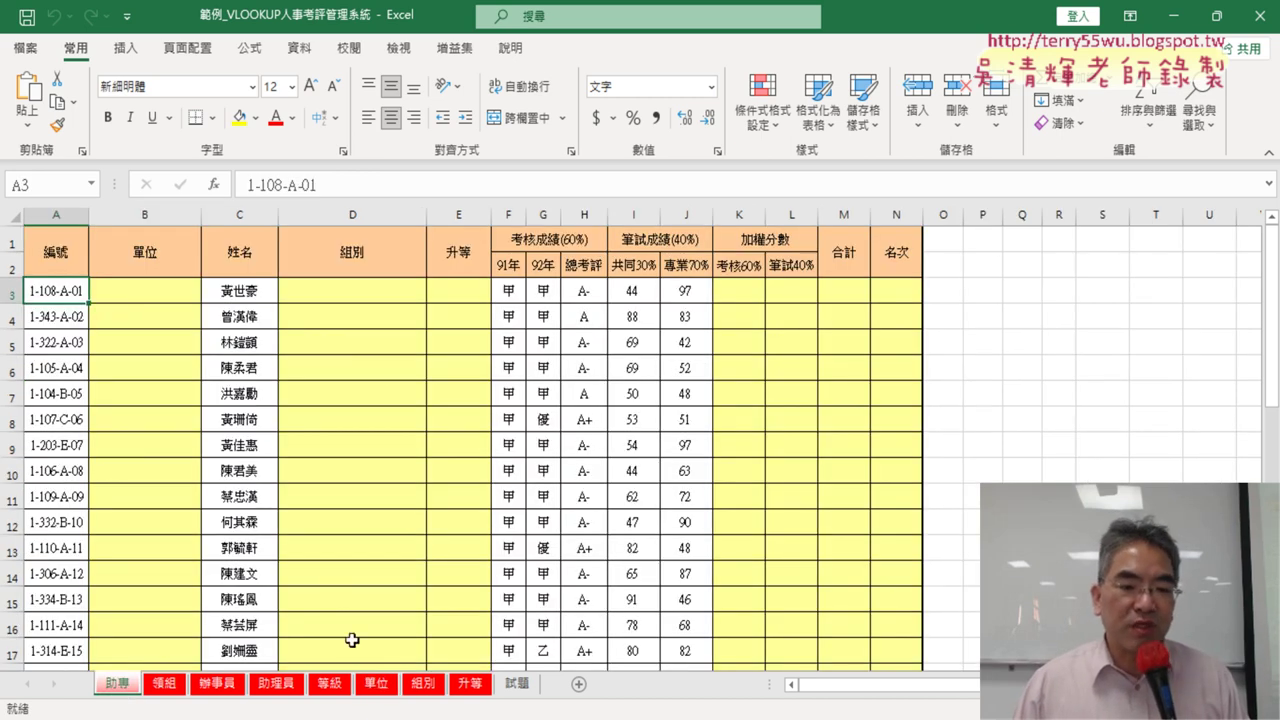
pyautogui.click(378, 688)
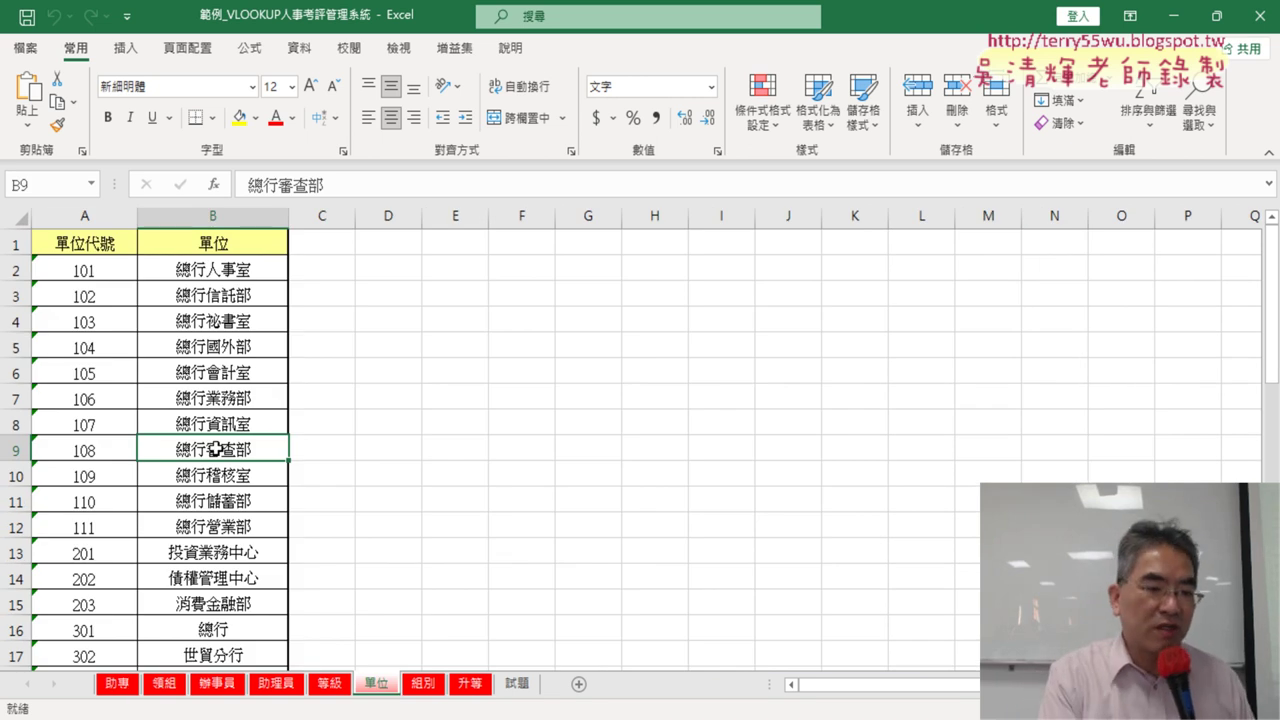
pyautogui.hotkey('ctrl', 'c')
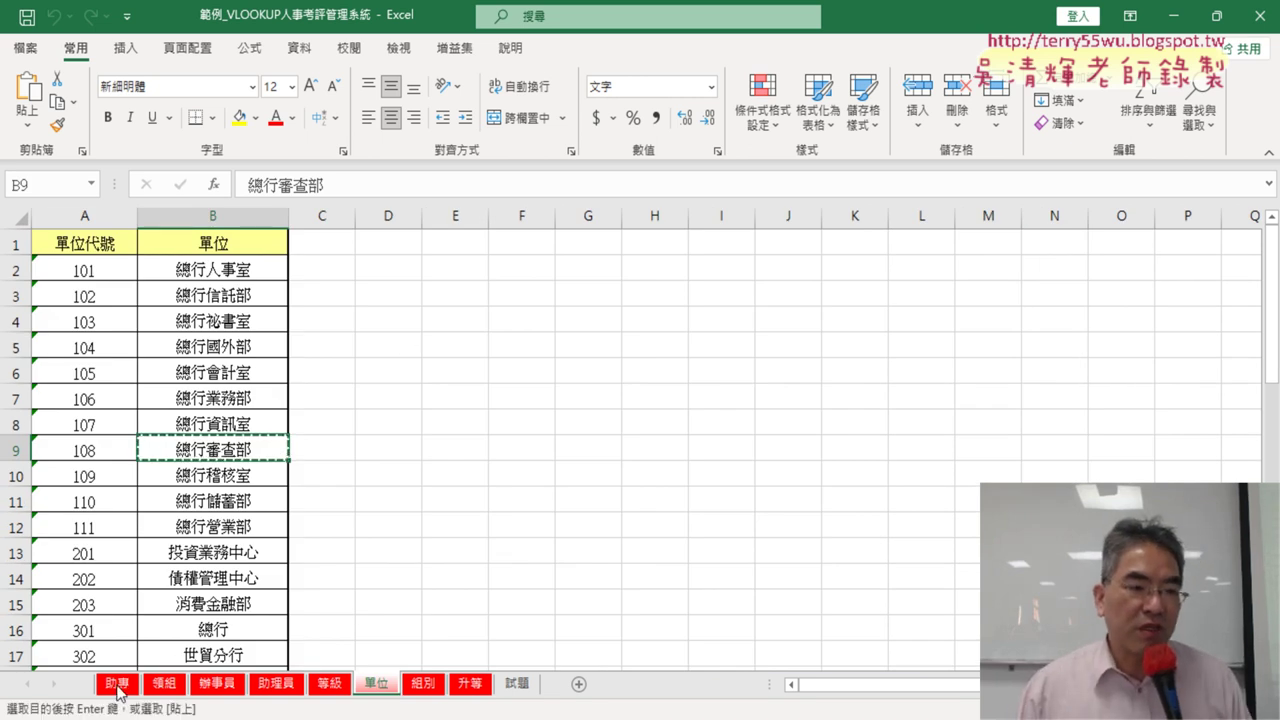
pyautogui.click(117, 686)
pyautogui.click(157, 290)
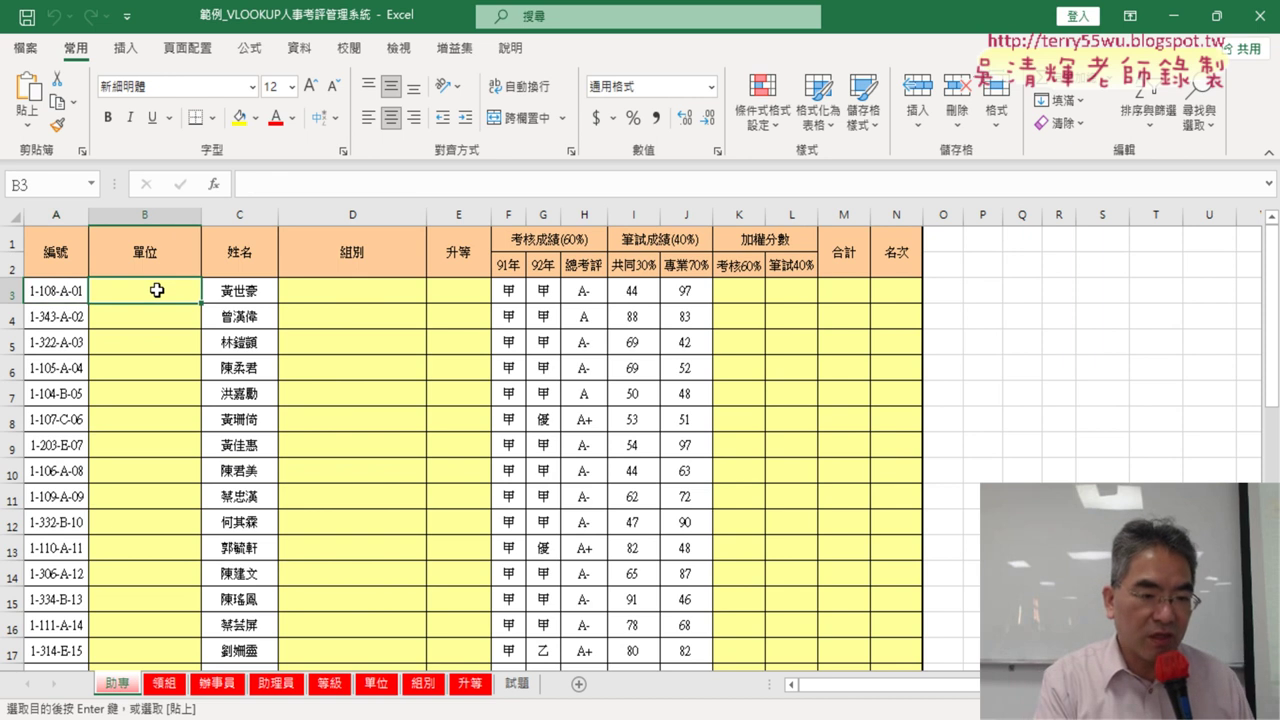
# Step: Paste 總行審查部 into B3 as a value only
pyautogui.hotkey('ctrl', 'v')
pyautogui.click(238, 318)
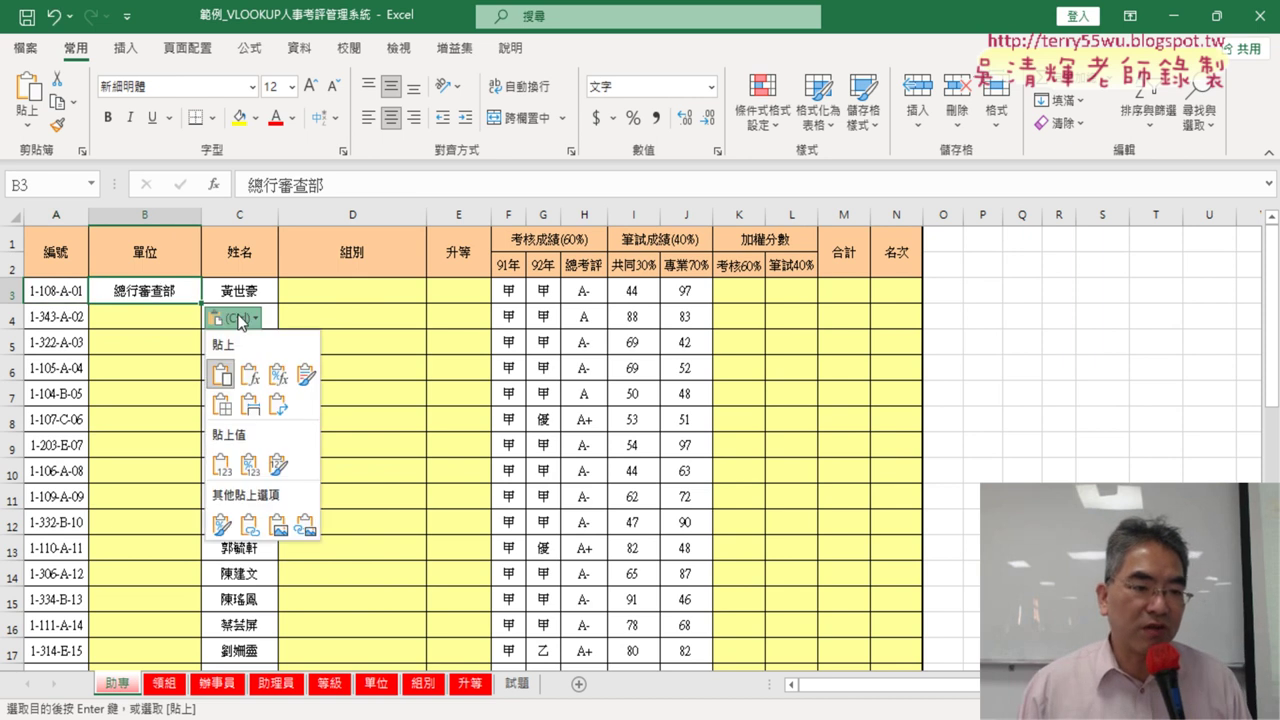
pyautogui.click(222, 463)
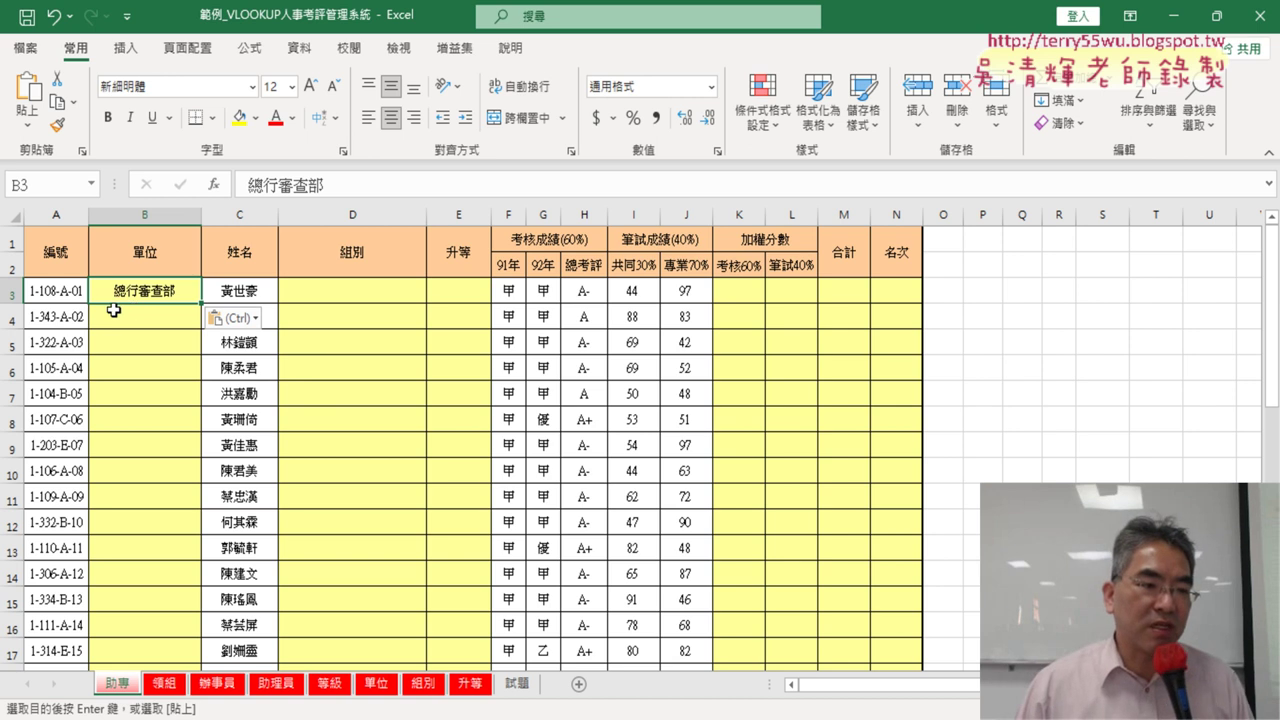
# Step: Look up code 343 from A4 on the 單位 sheet and copy its unit 北台南分行
pyautogui.click(68, 322)
pyautogui.click(385, 690)
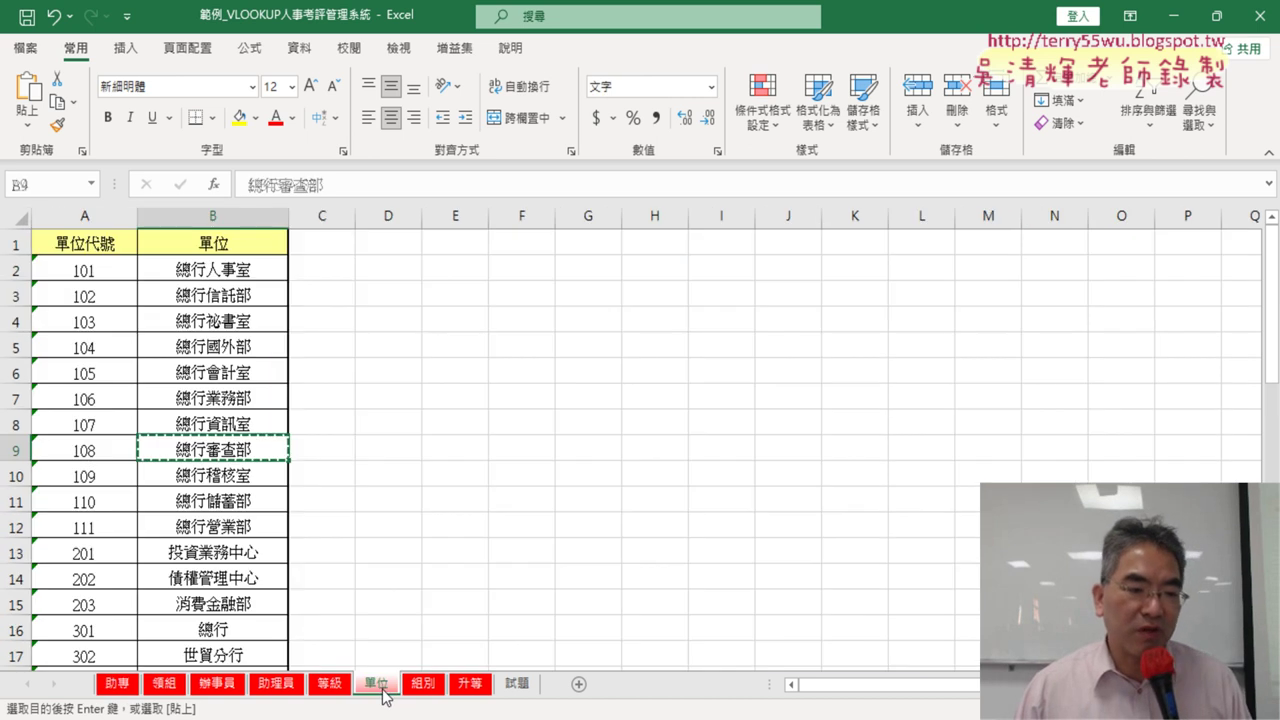
pyautogui.scroll(-7, 189, 529)
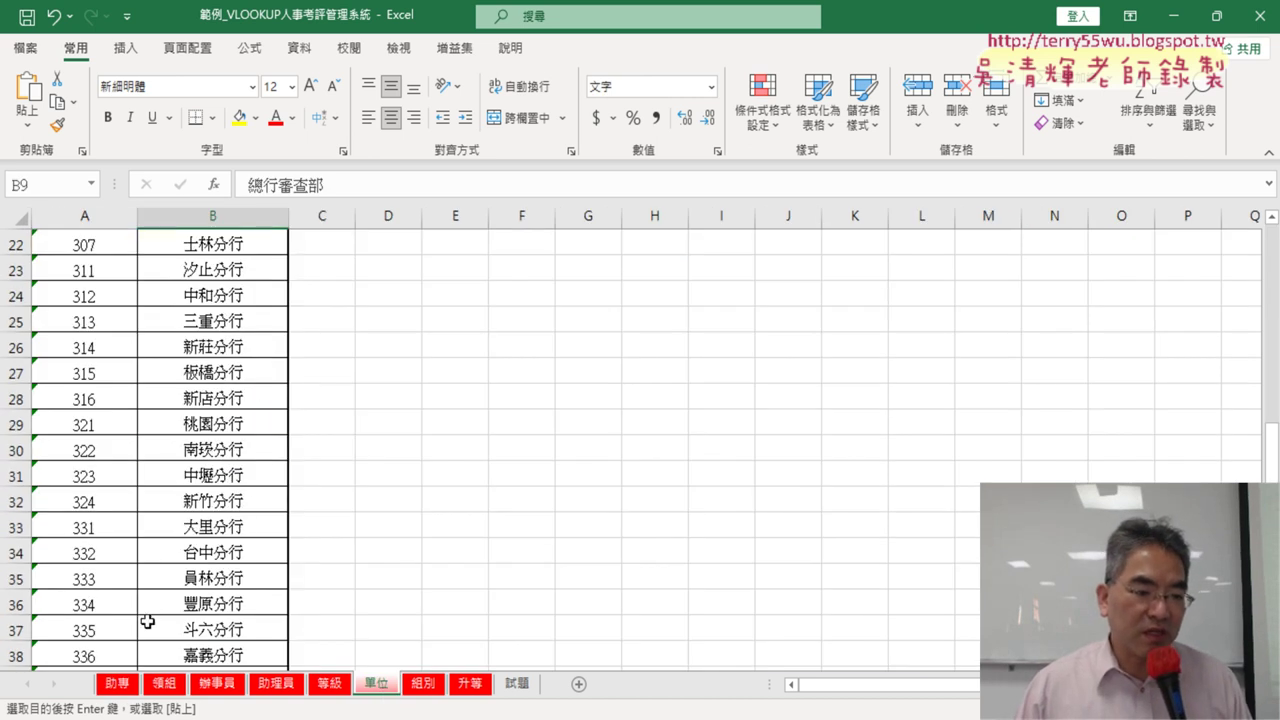
pyautogui.scroll(-2, 147, 622)
pyautogui.scroll(-1, 150, 623)
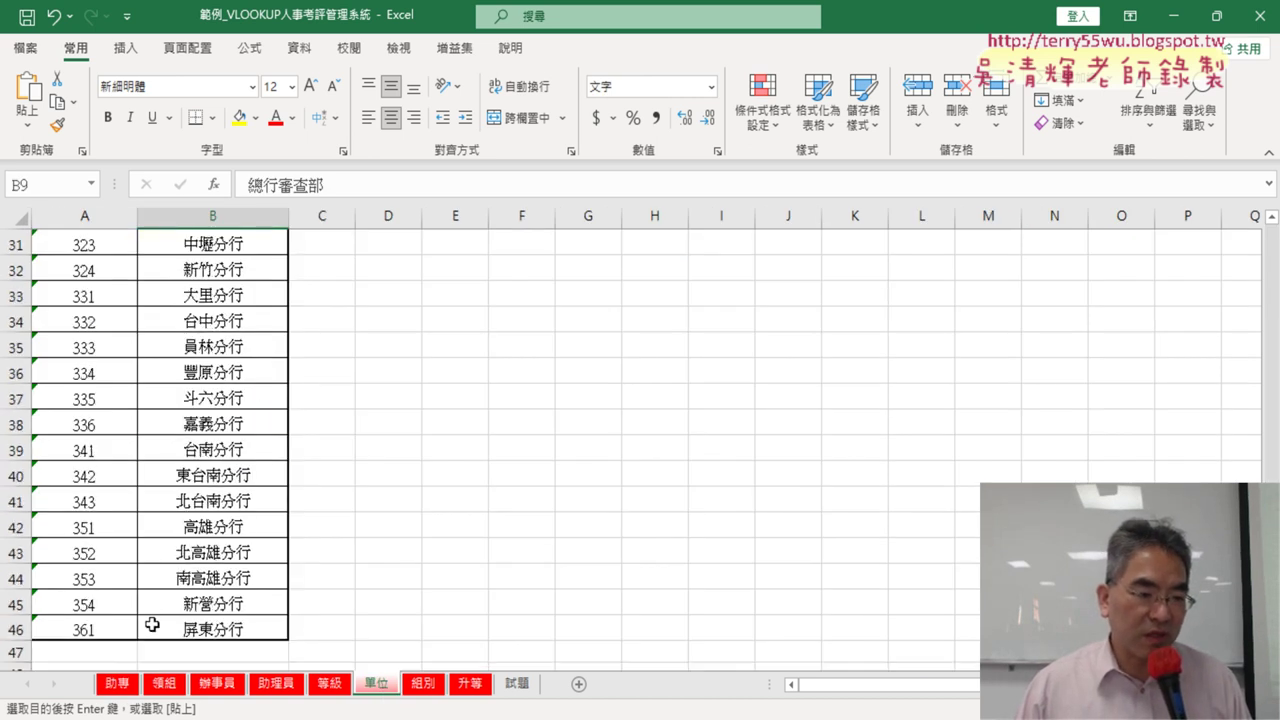
pyautogui.click(230, 497)
pyautogui.hotkey('ctrl', 'c')
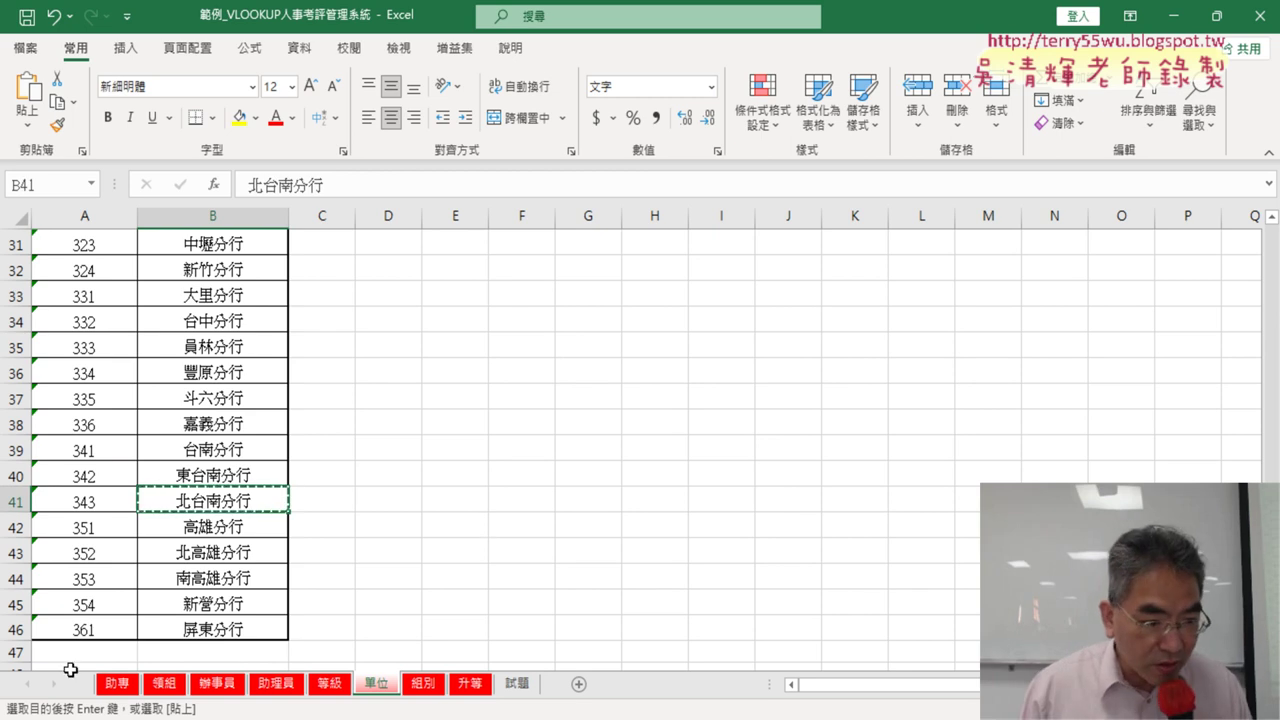
# Step: Paste 北台南分行 into B4 as a value, then undo the trial unit pastes
pyautogui.click(116, 684)
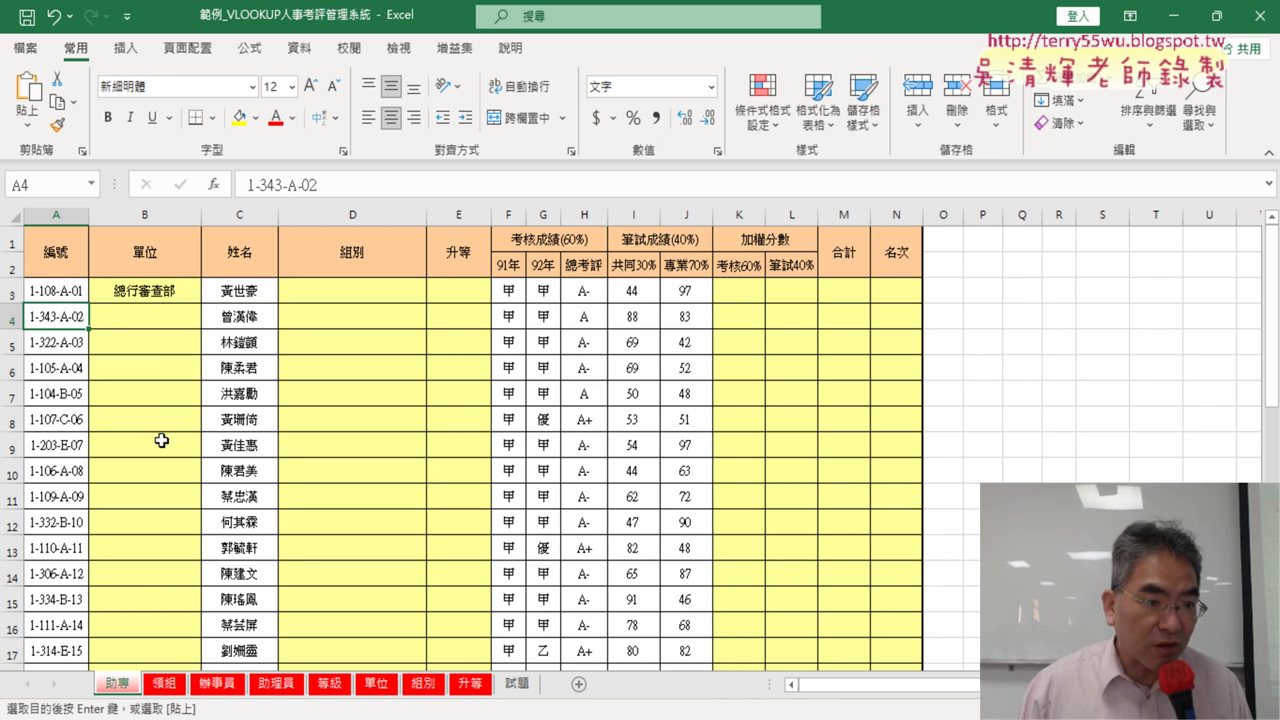
pyautogui.click(177, 314)
pyautogui.hotkey('ctrl', 'v')
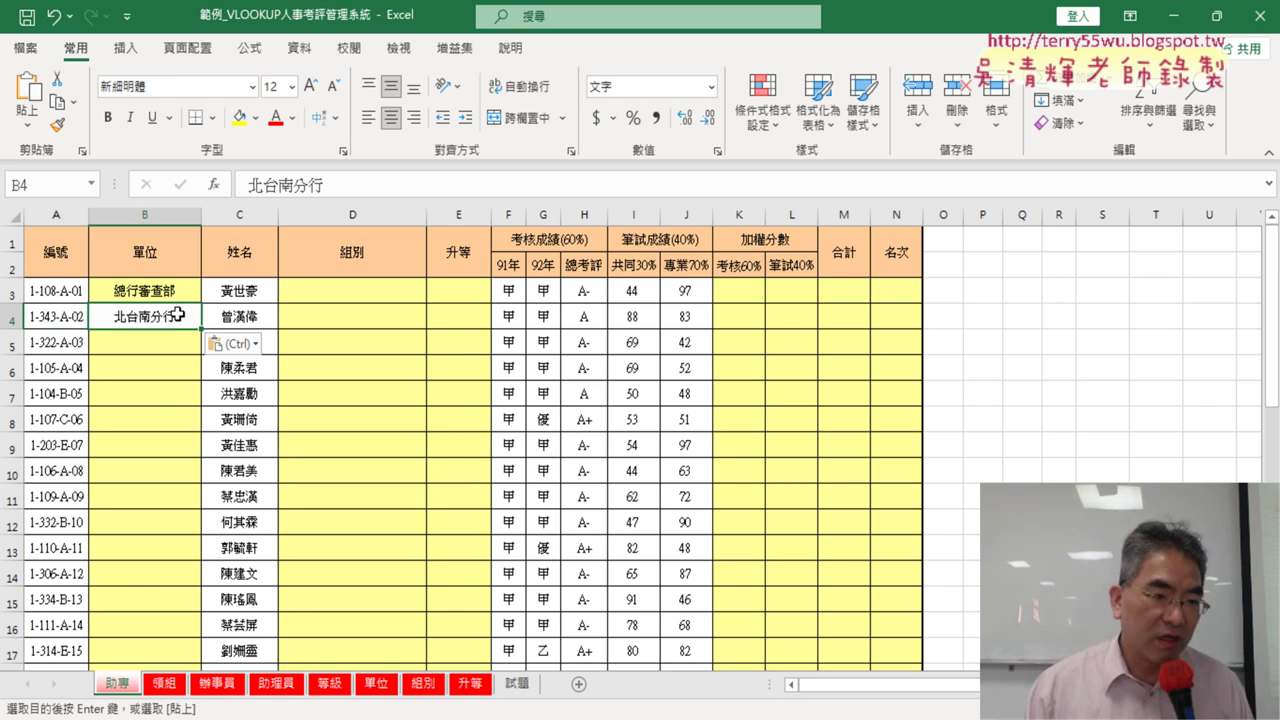
pyautogui.click(261, 350)
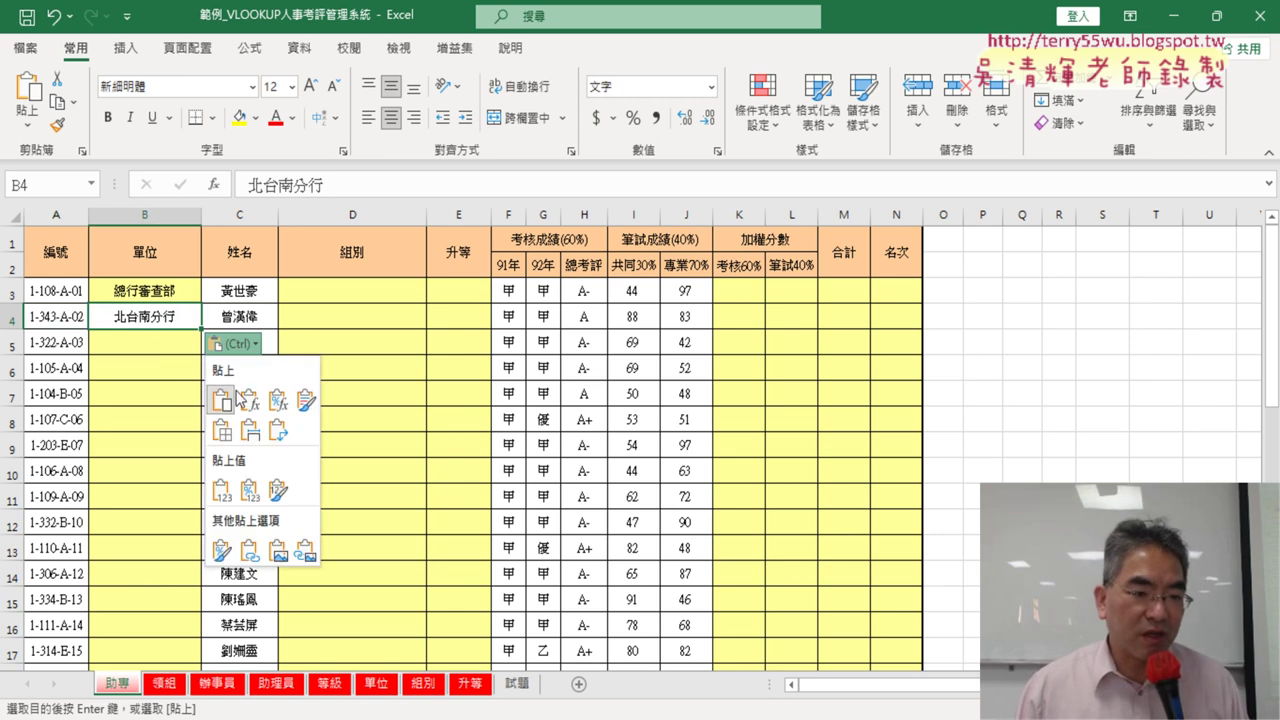
pyautogui.click(229, 484)
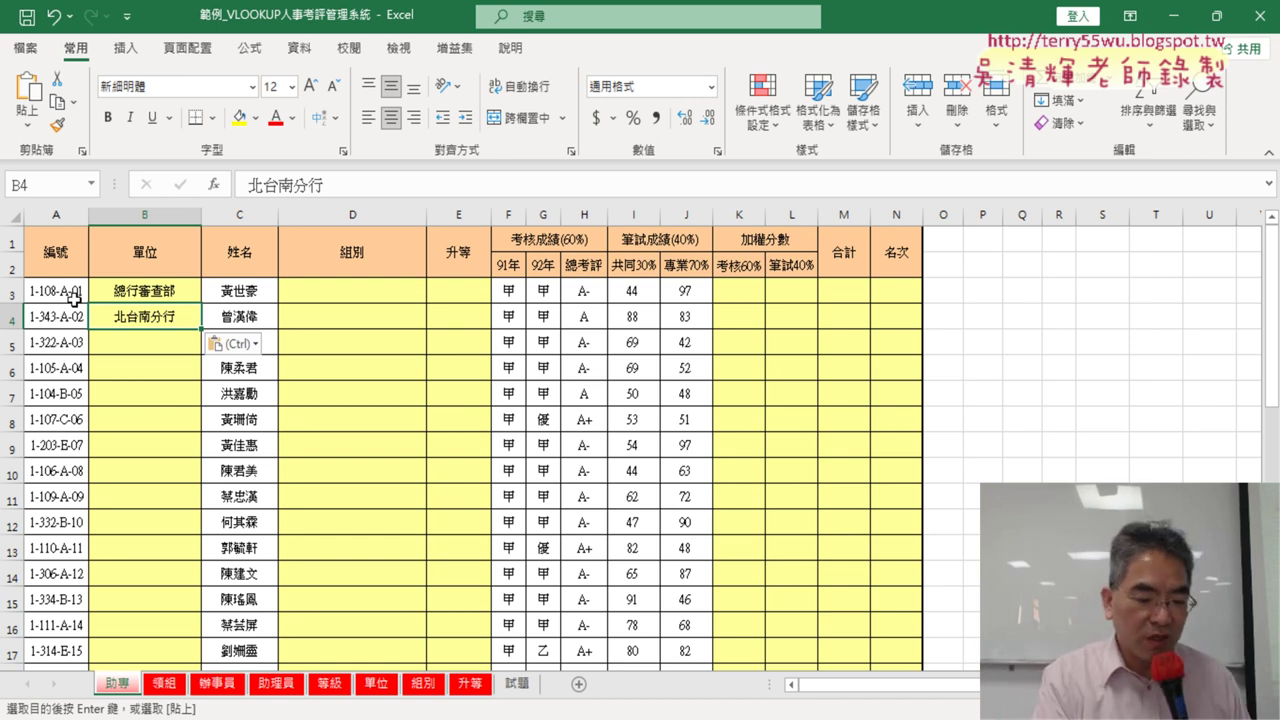
pyautogui.hotkey('ctrl', 'z')
pyautogui.hotkey('ctrl', 'z')
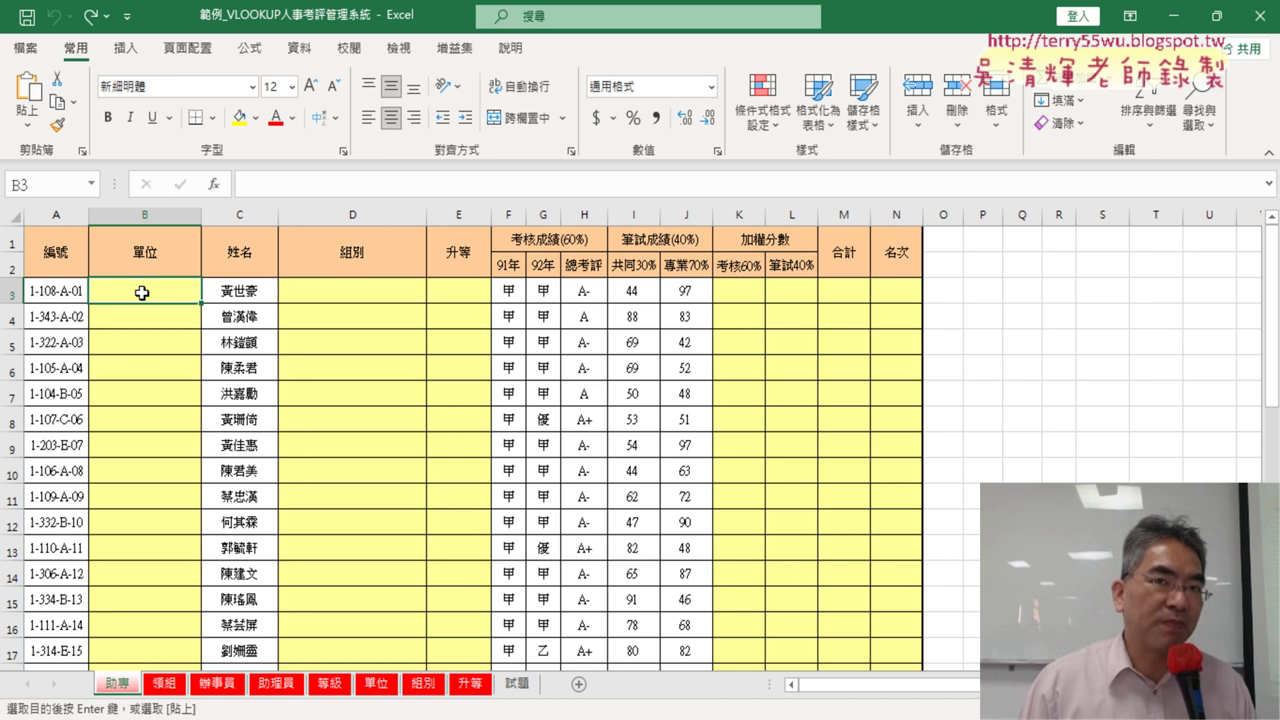
pyautogui.click(375, 686)
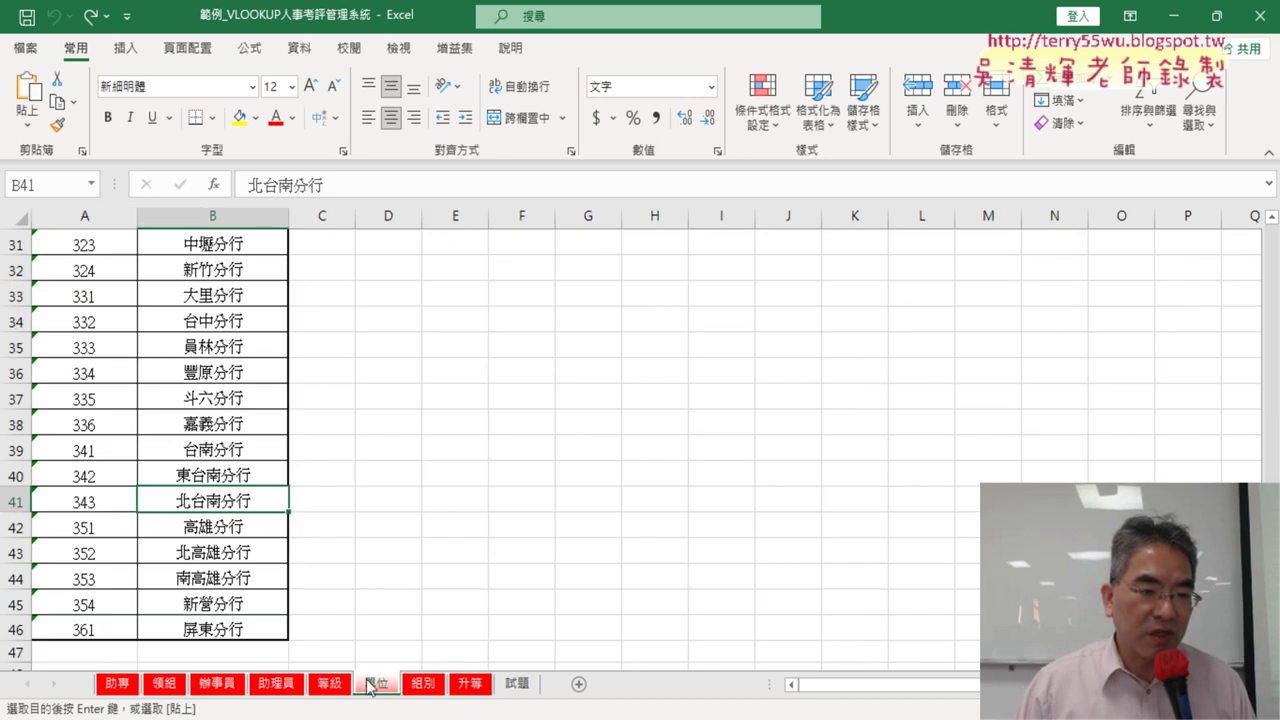
# Step: Compare 助專 cells D3 and E3 with the 組別 and 升等 code sheets, then view 領組 and 辦事員
pyautogui.click(118, 685)
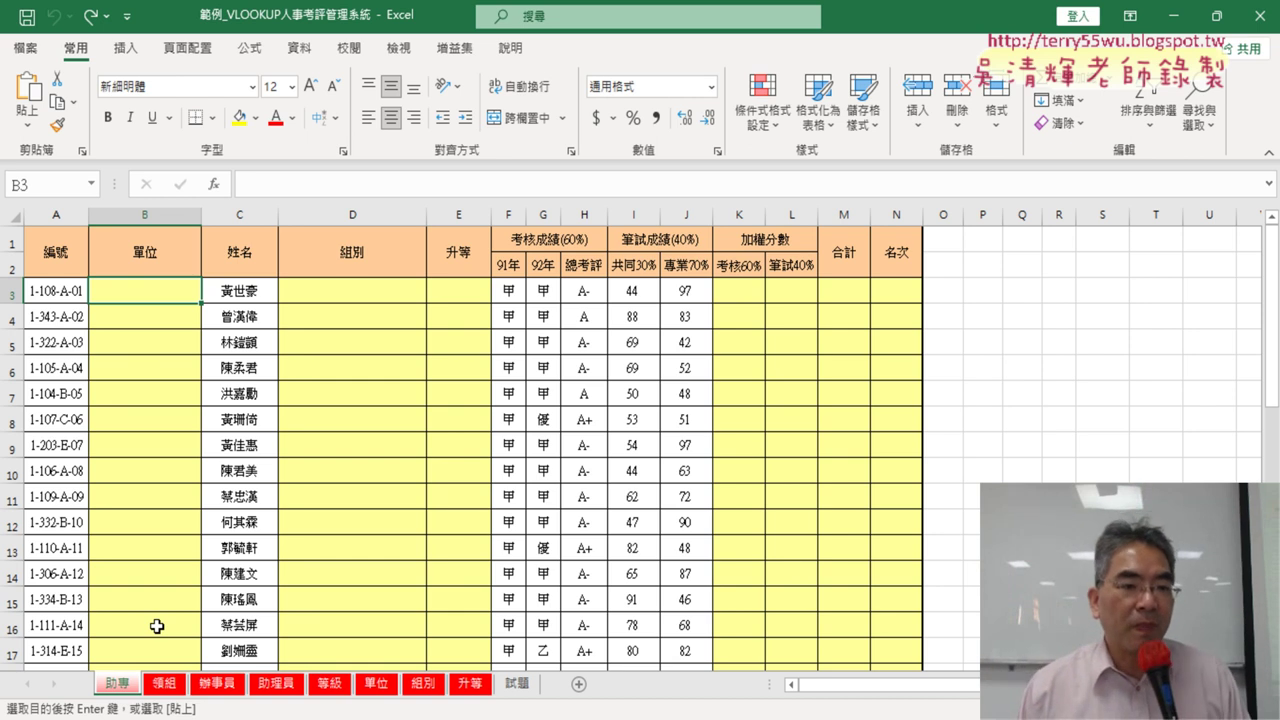
pyautogui.click(360, 293)
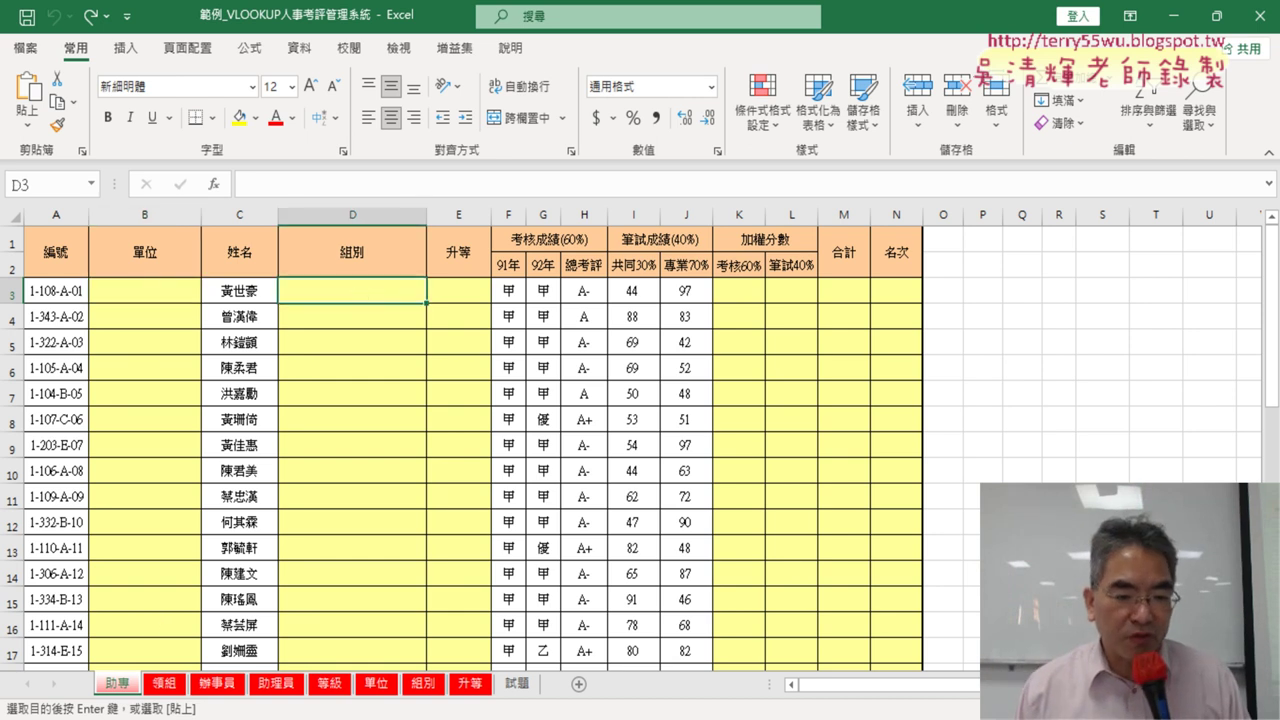
pyautogui.click(424, 684)
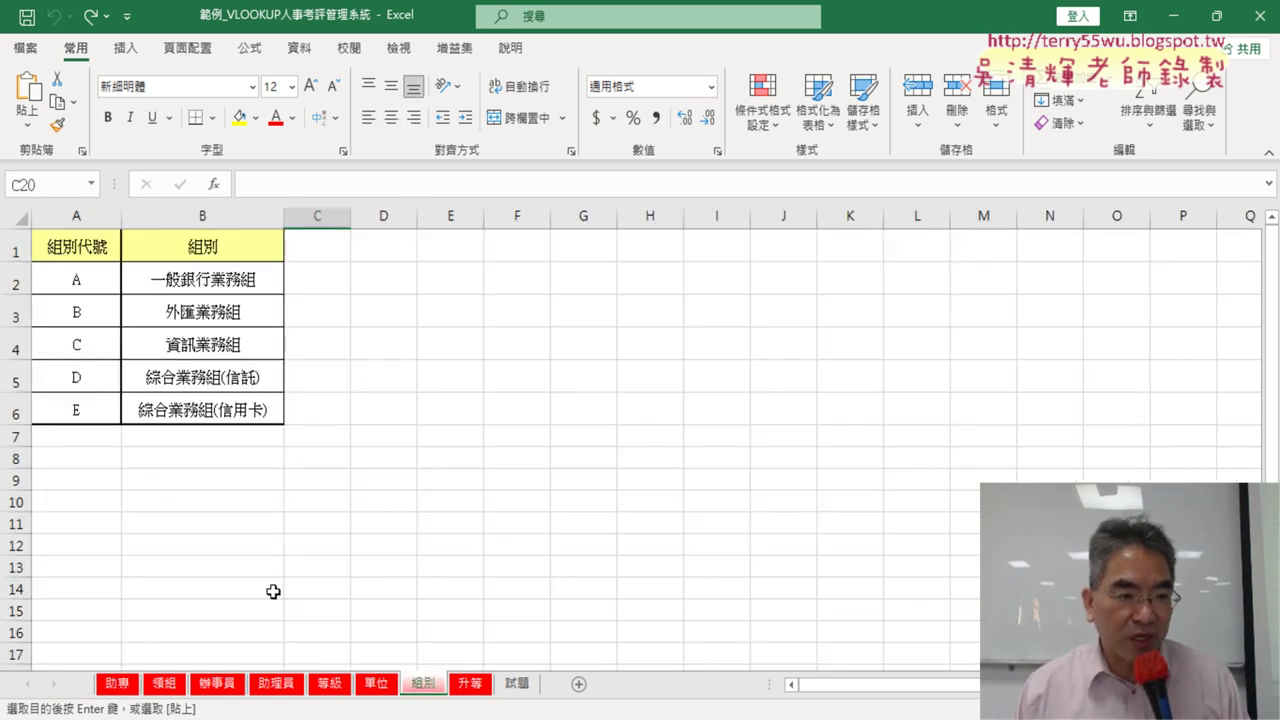
pyautogui.click(108, 686)
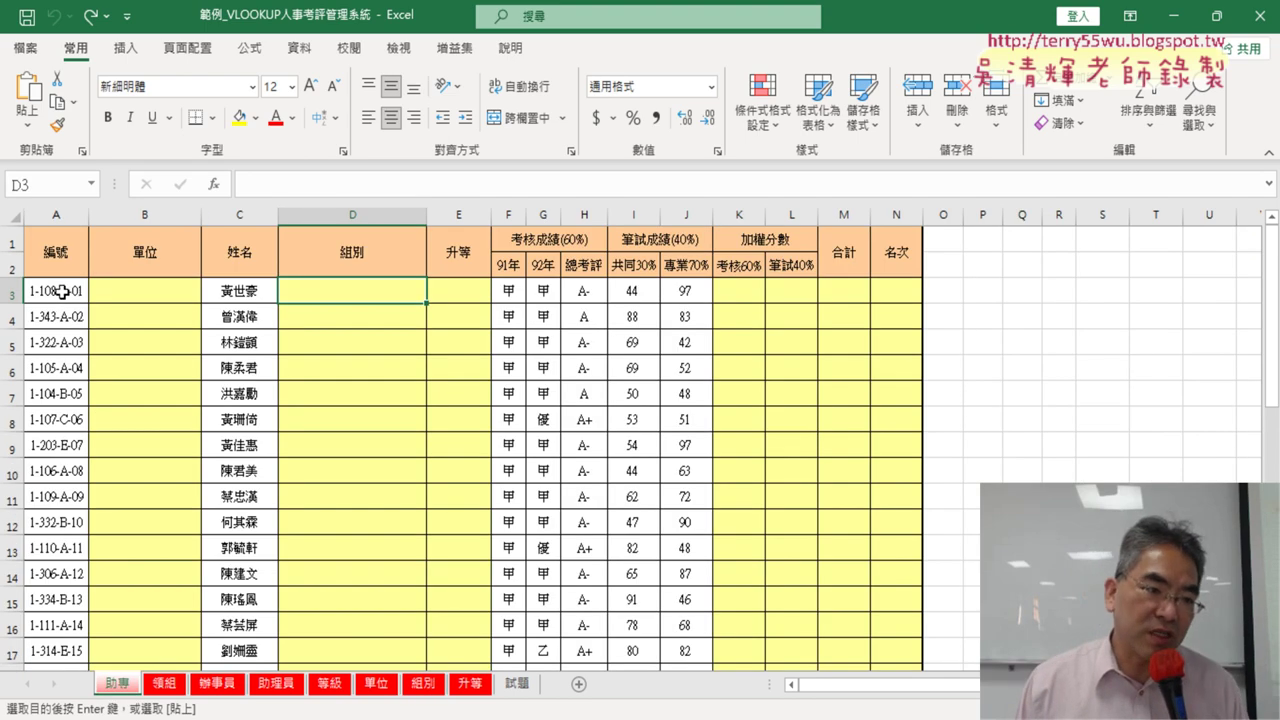
pyautogui.click(482, 292)
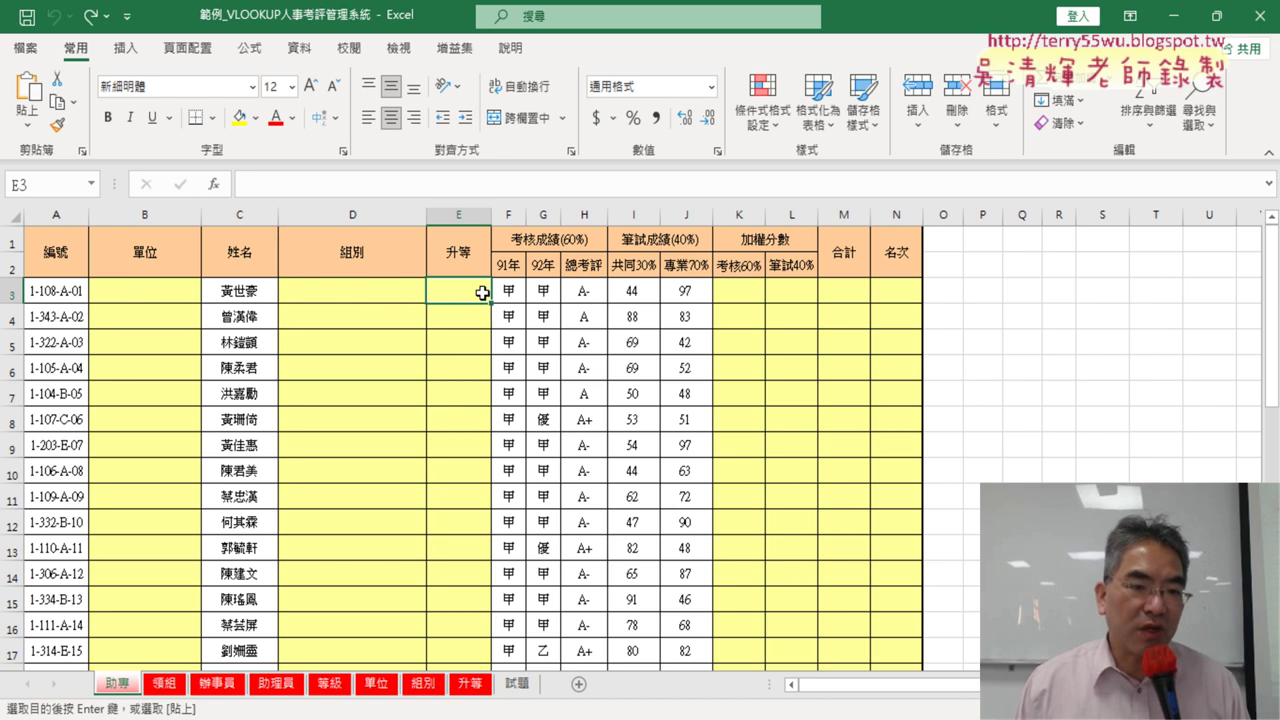
pyautogui.click(467, 684)
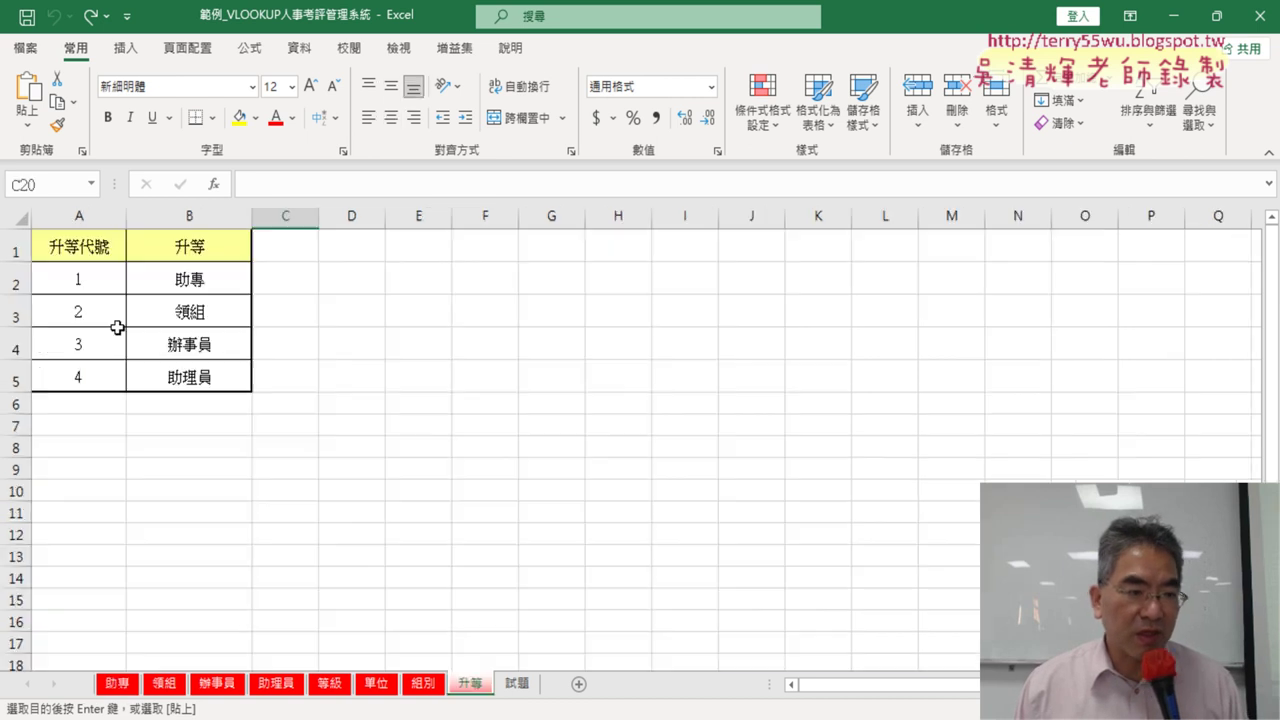
pyautogui.click(117, 686)
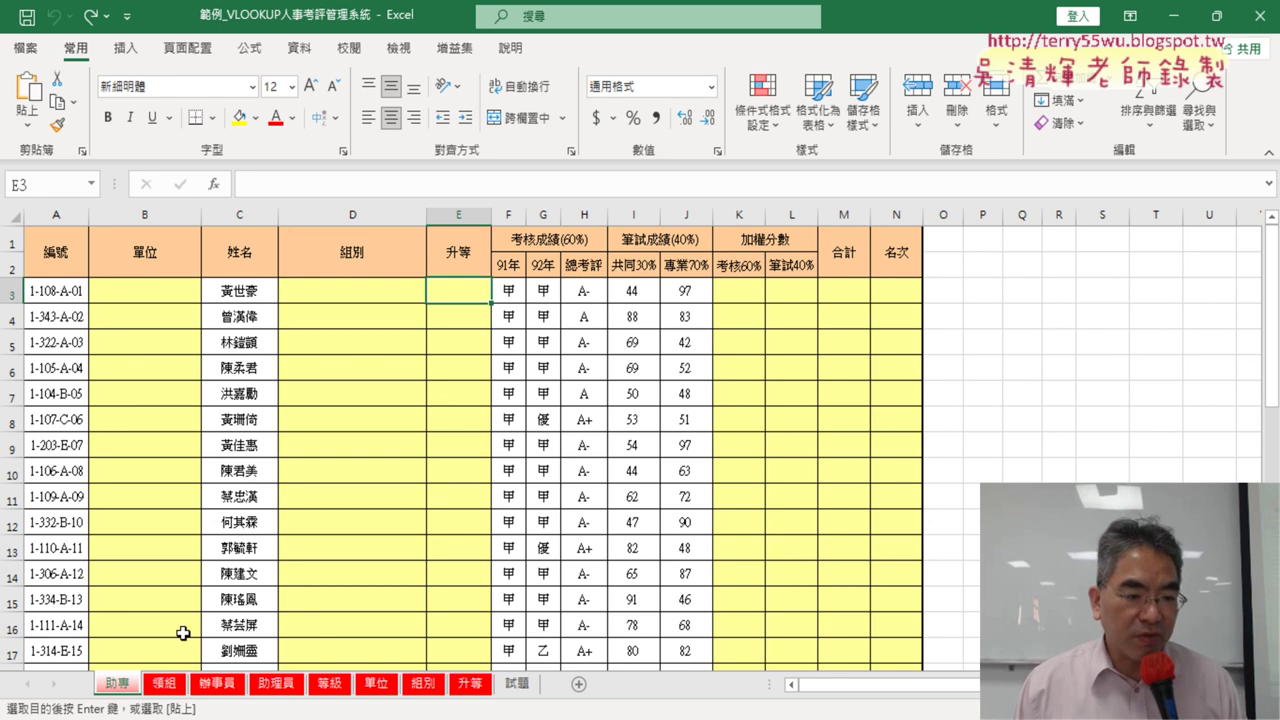
pyautogui.click(164, 686)
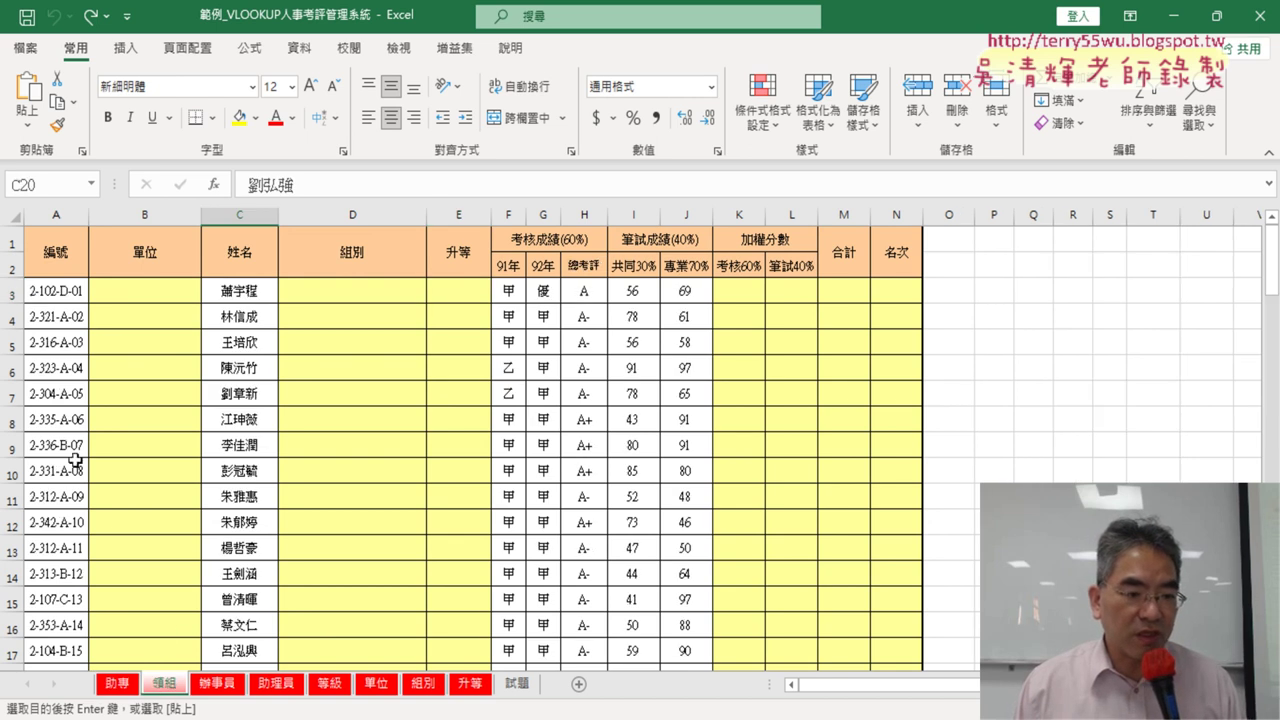
pyautogui.click(218, 688)
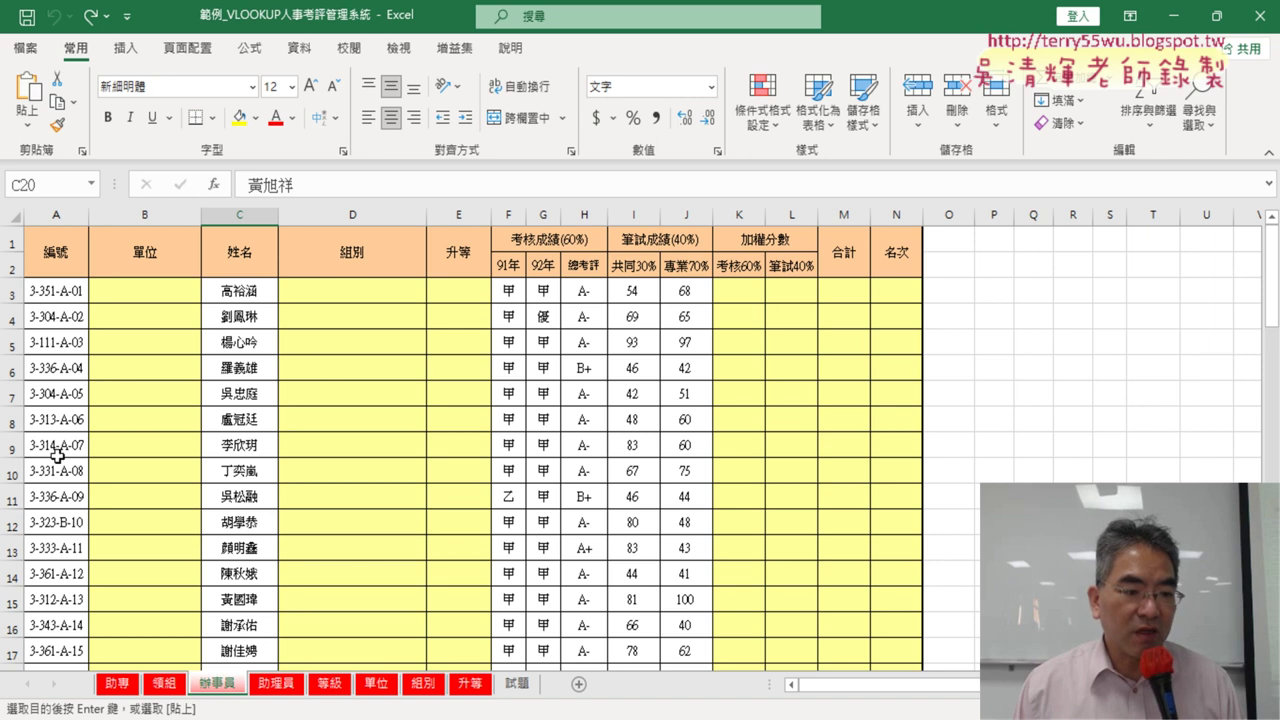
# Step: From the 助專 sheet, open Name Manager and check the range behind the name 升等
pyautogui.click(120, 686)
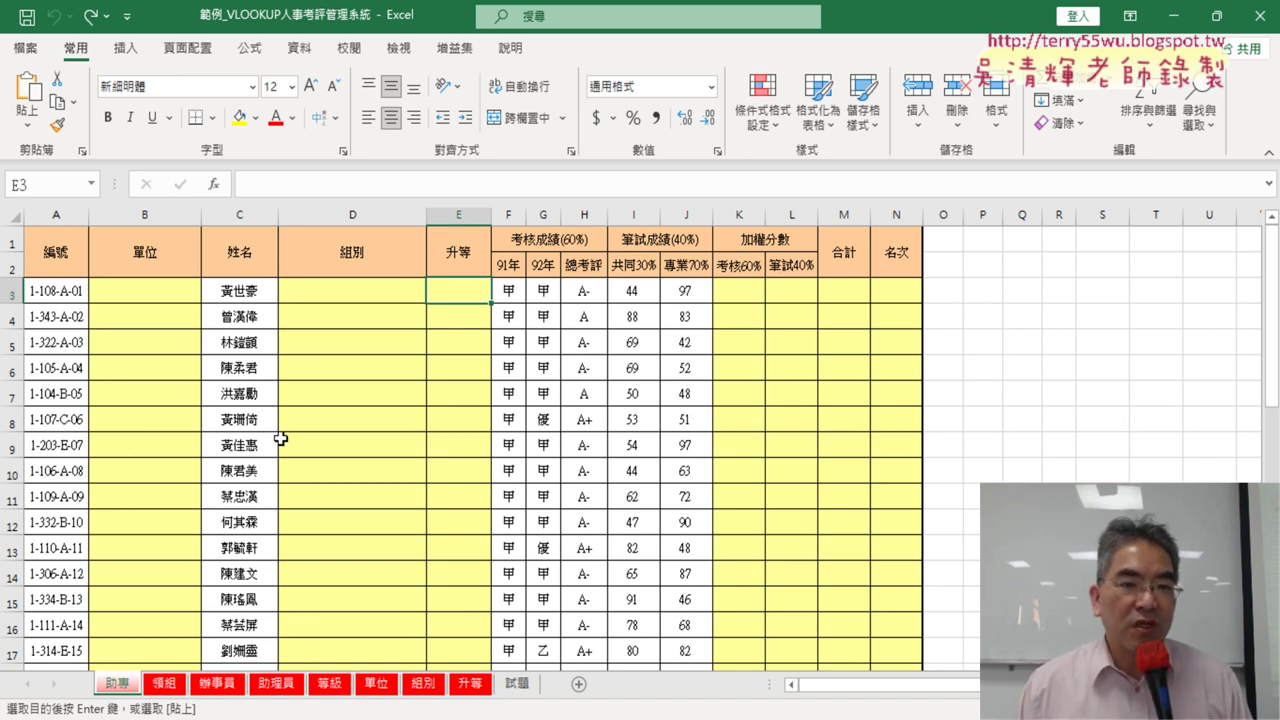
pyautogui.click(249, 48)
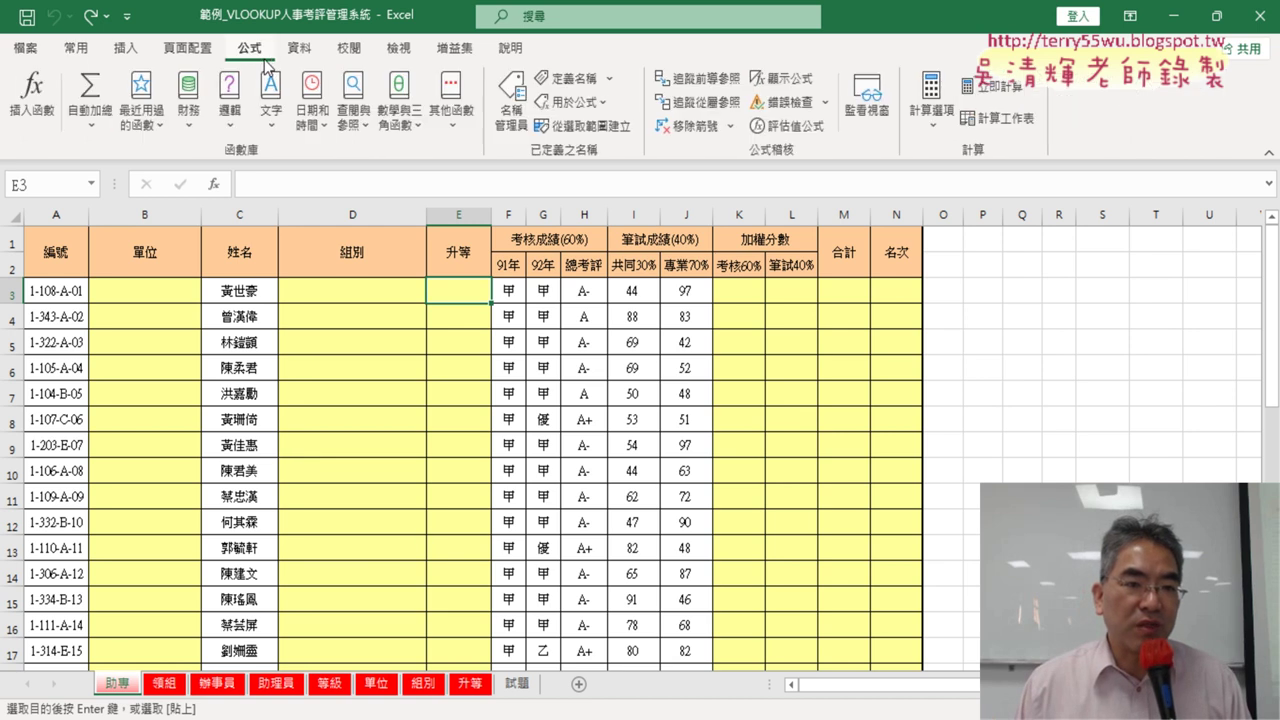
pyautogui.click(511, 111)
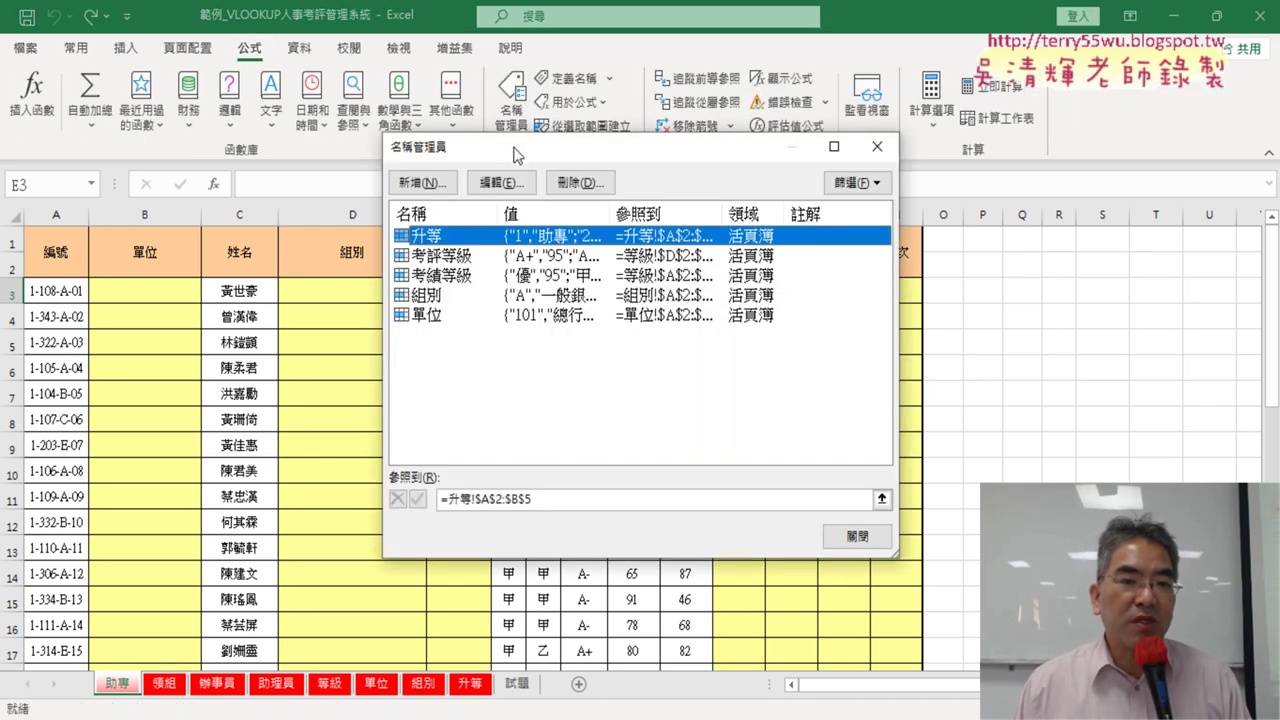
pyautogui.moveTo(514, 151); pyautogui.dragTo(469, 176)
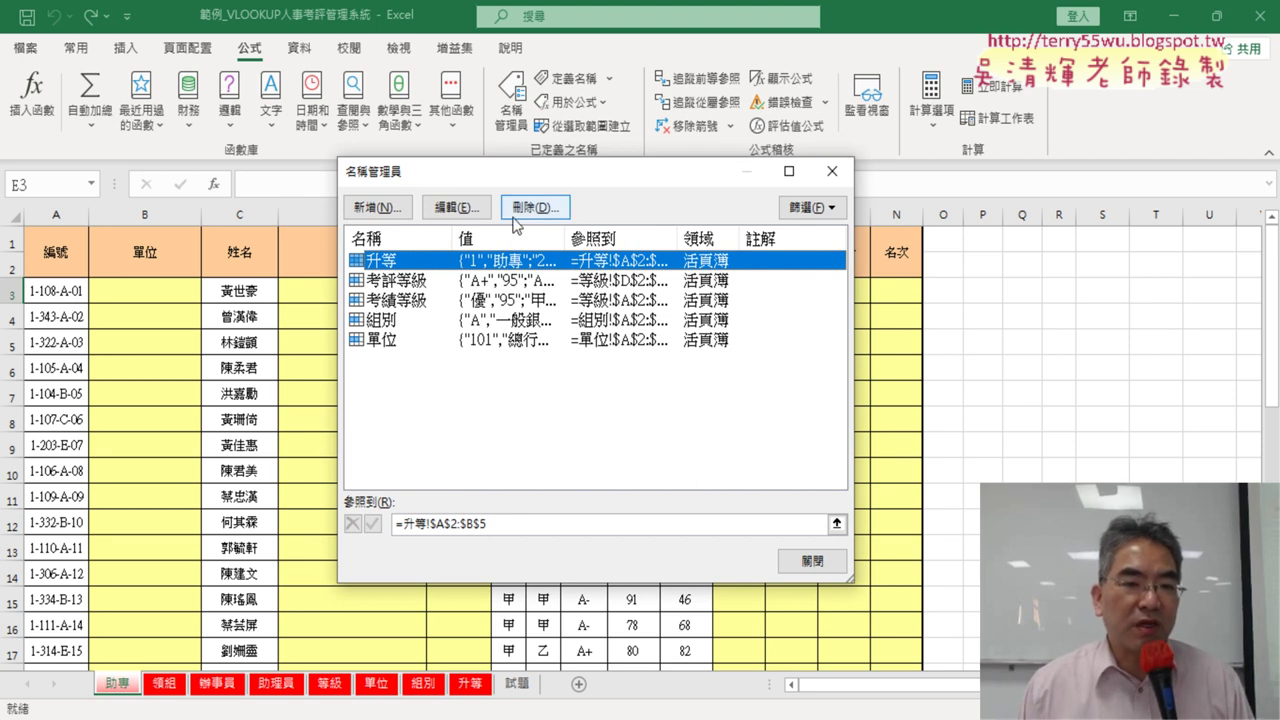
pyautogui.moveTo(563, 176); pyautogui.dragTo(766, 182)
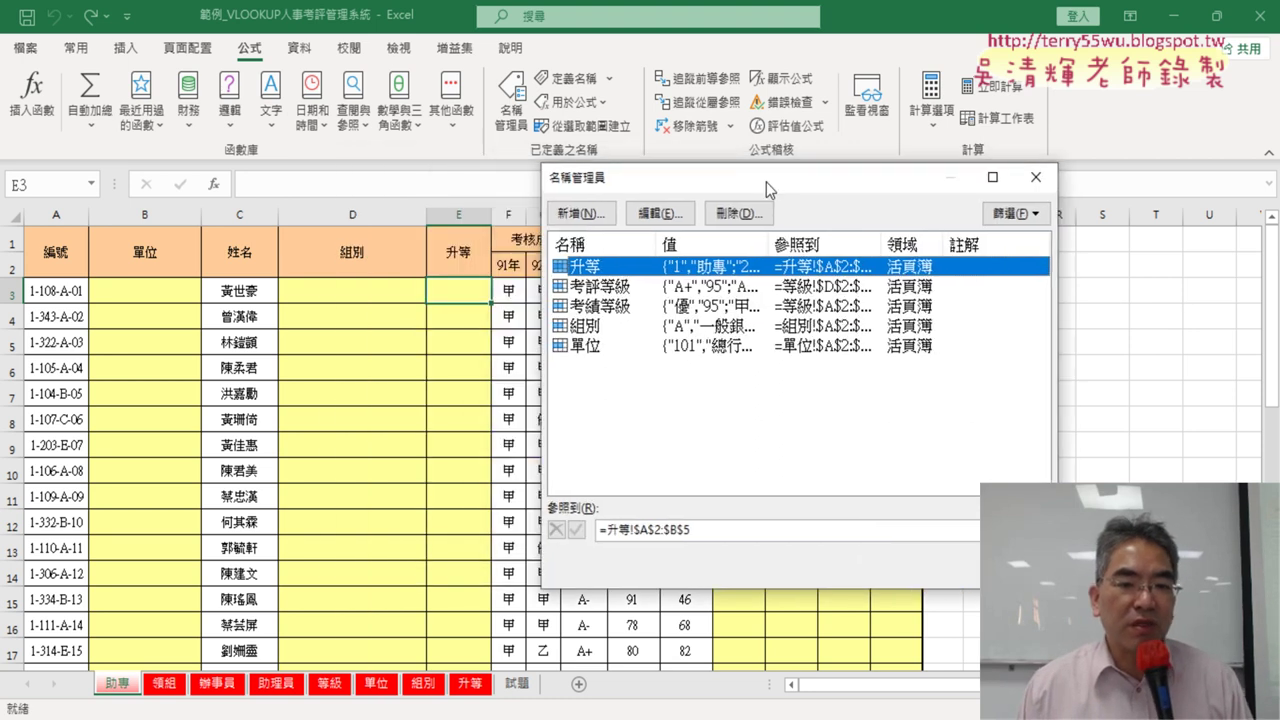
pyautogui.click(707, 537)
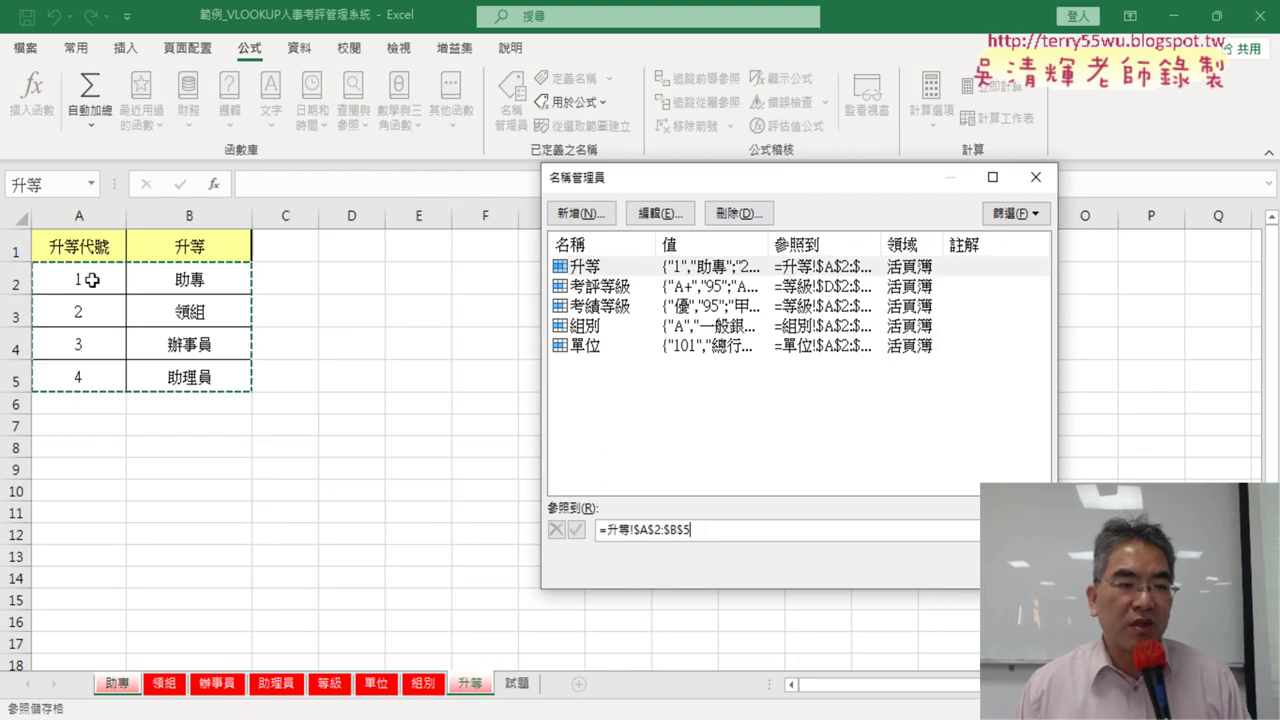
# Step: Check the ranges of 考評等級, 考績等級 (A2:B4), 組別 and 單位, then close Name Manager
pyautogui.click(626, 287)
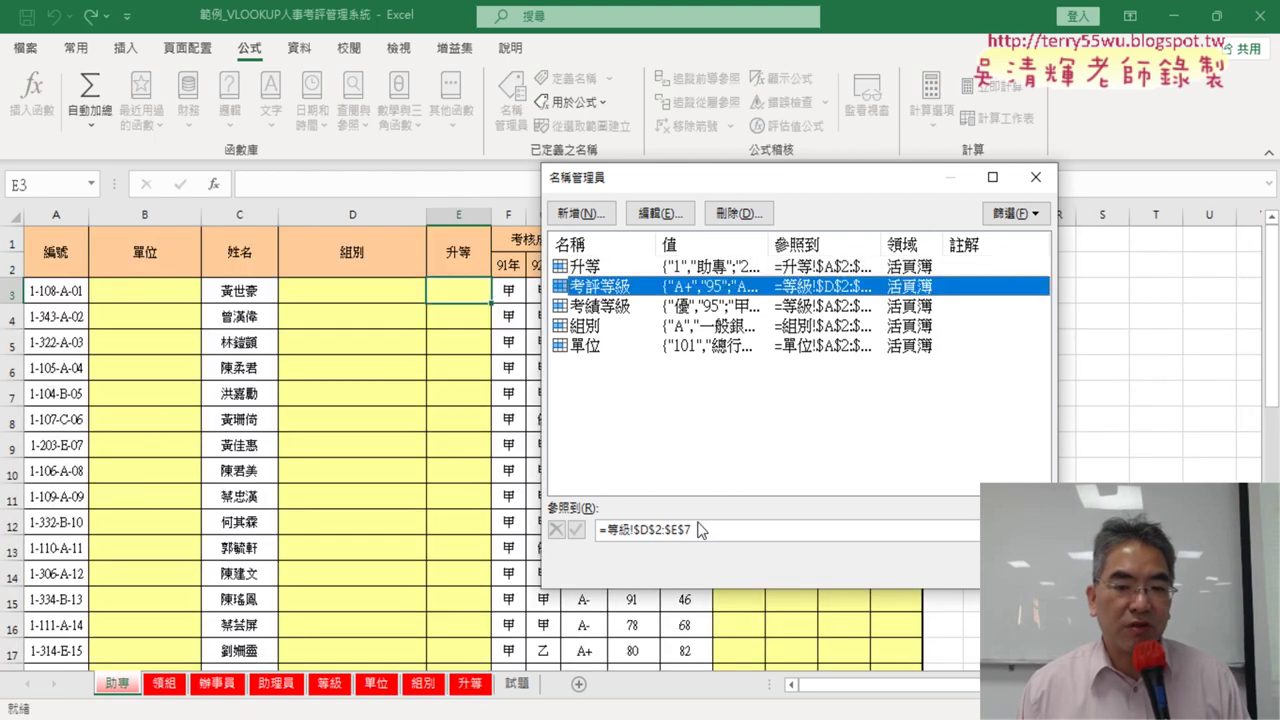
pyautogui.click(700, 530)
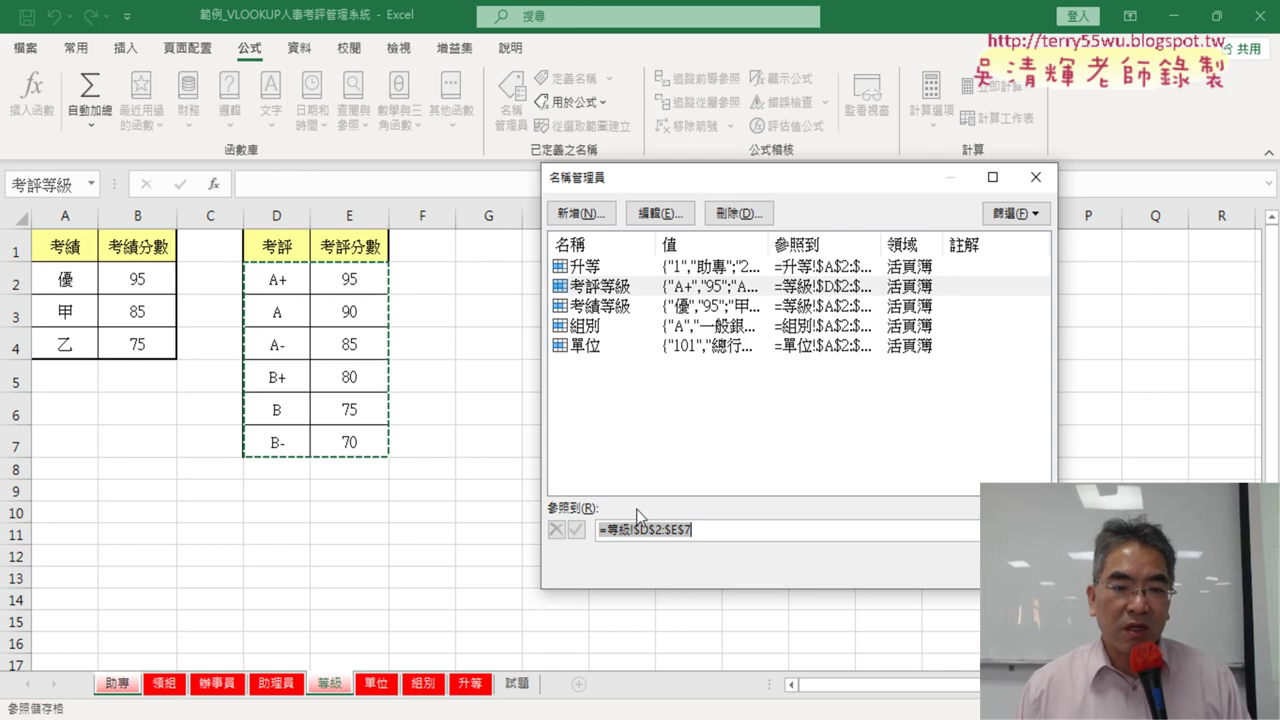
pyautogui.click(626, 306)
pyautogui.click(704, 528)
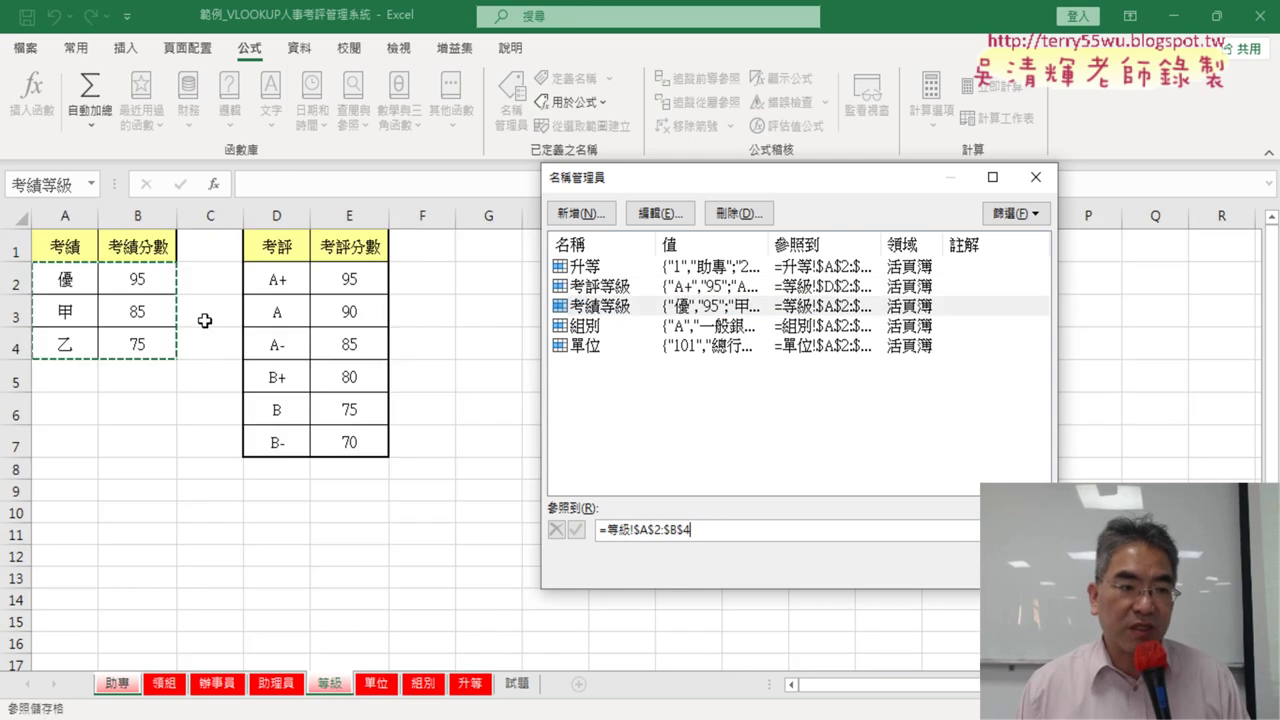
pyautogui.click(624, 327)
pyautogui.click(742, 533)
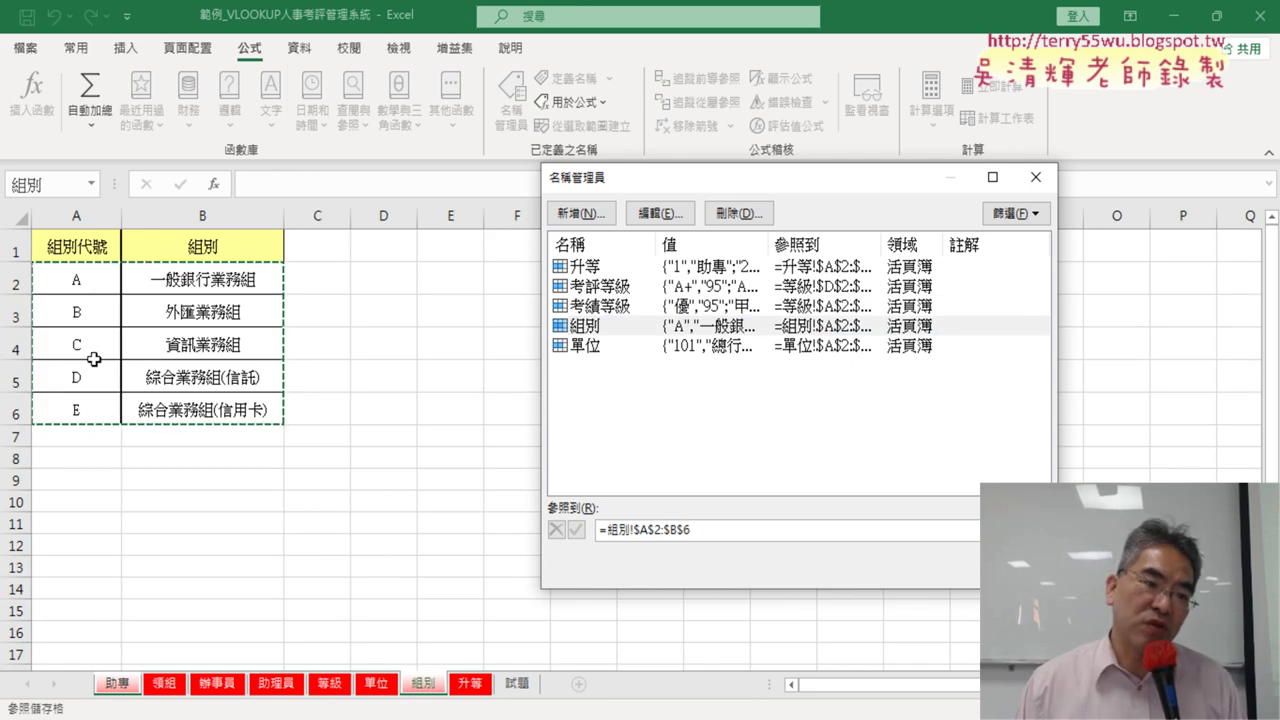
pyautogui.click(604, 349)
pyautogui.click(705, 527)
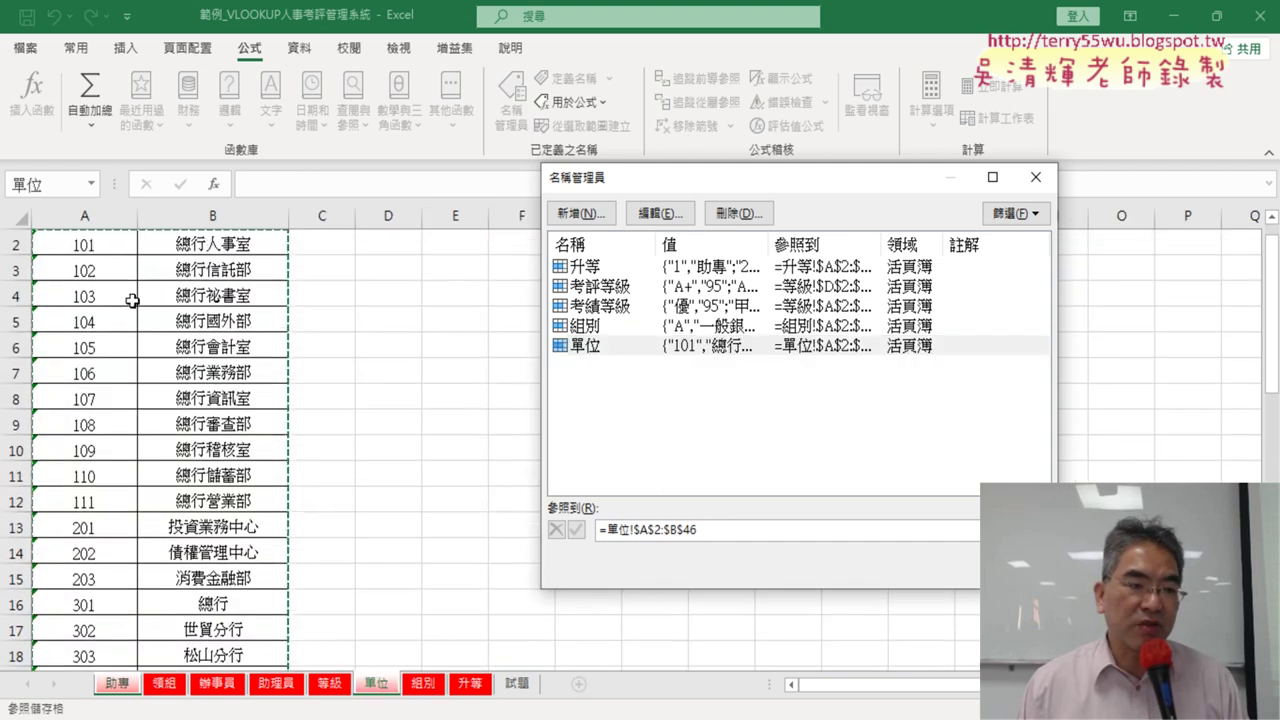
pyautogui.scroll(-4, 128, 414)
pyautogui.scroll(-5, 128, 414)
pyautogui.scroll(-4, 128, 414)
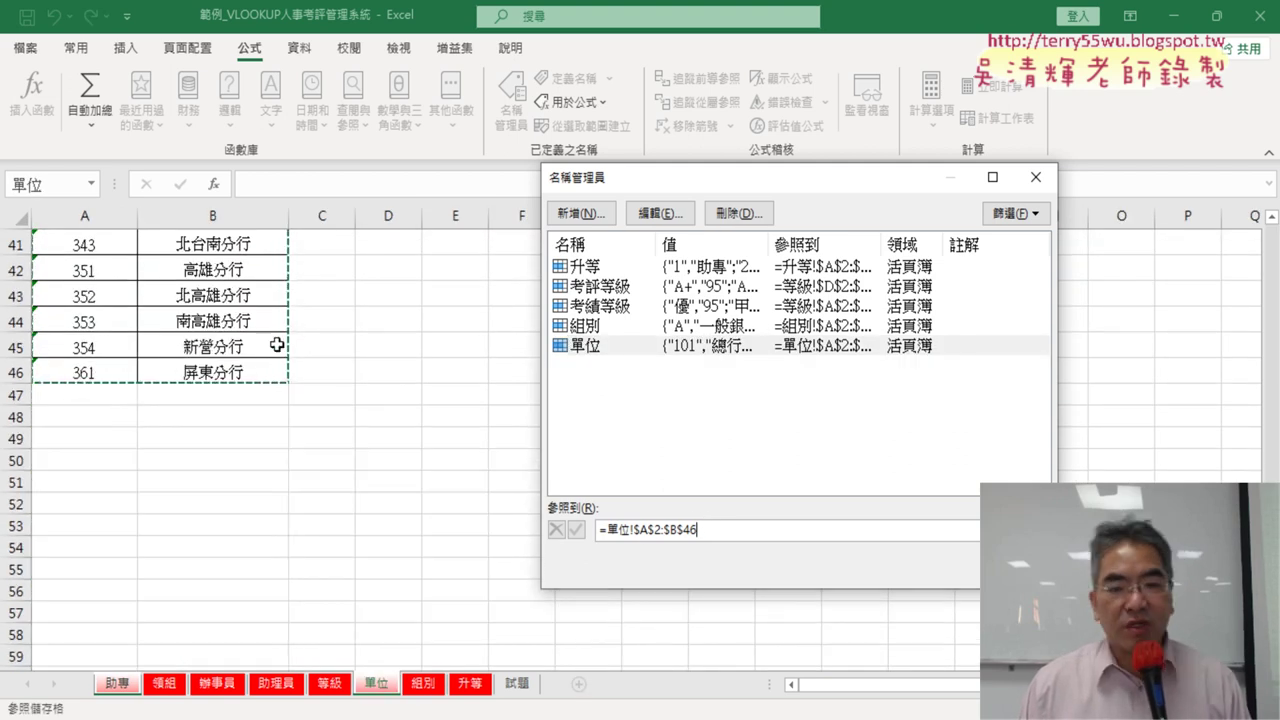
pyautogui.press('Escape')
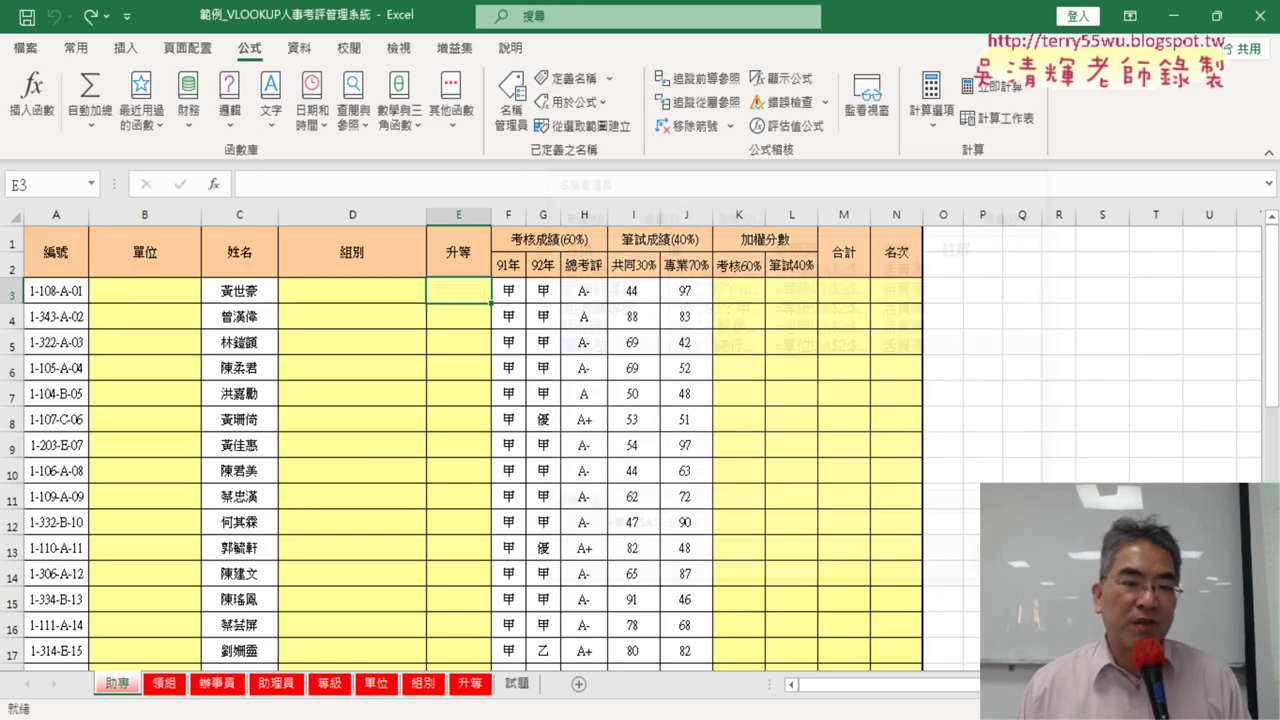
# Step: Select cell B3 on the 助專 sheet to hold the unit formula
pyautogui.click(160, 293)
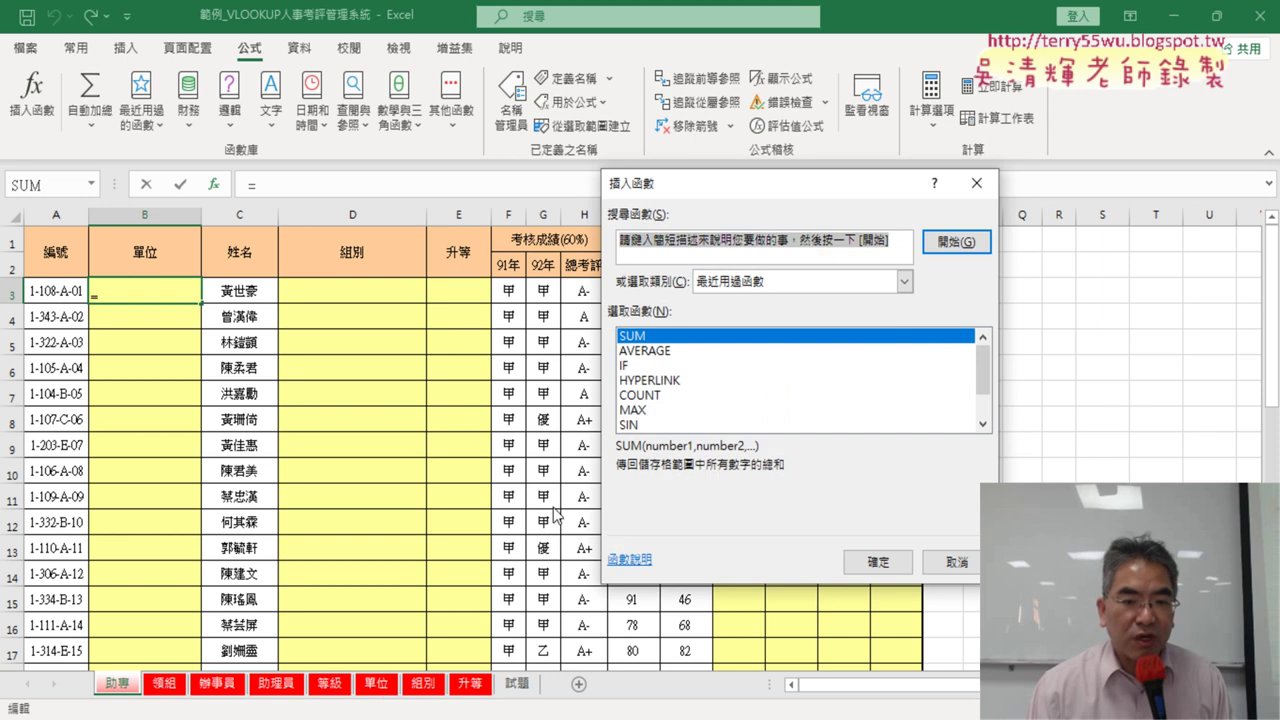
# Step: Enter =MID(A3,3,3) in B3 from the Text functions, extracting unit code 108
pyautogui.click(780, 290)
pyautogui.click(776, 421)
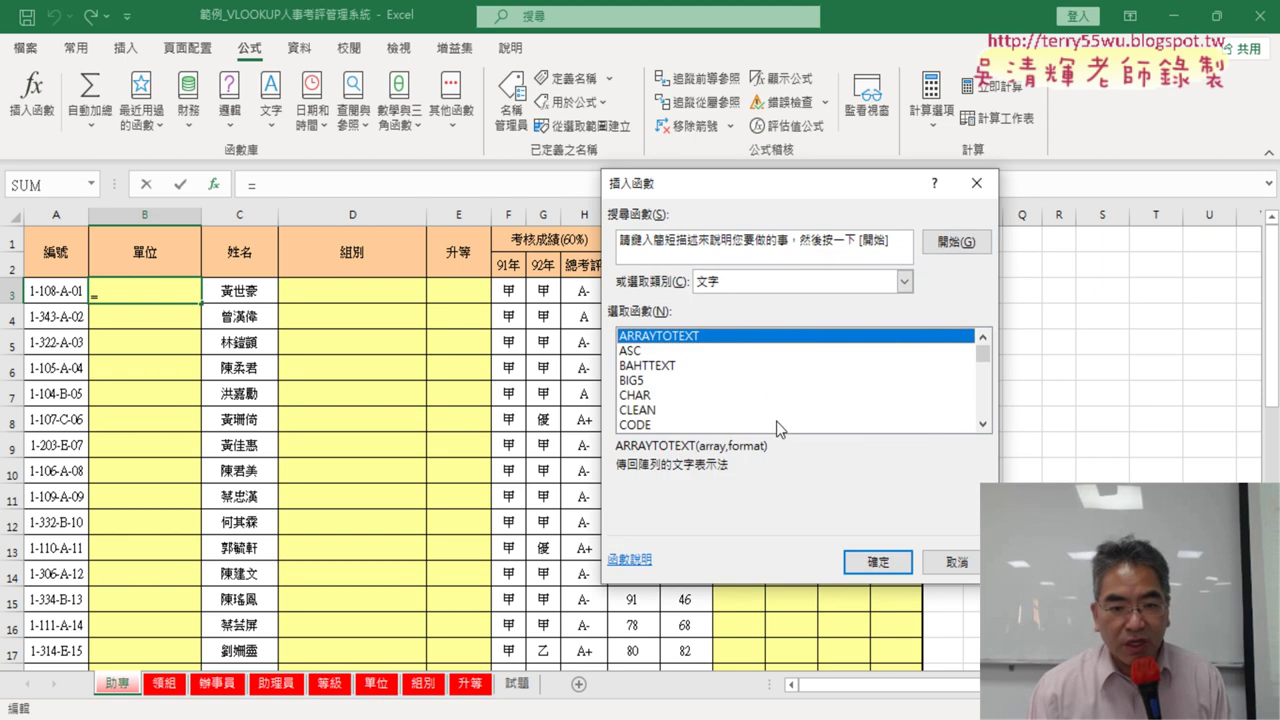
pyautogui.moveTo(989, 425); pyautogui.dragTo(989, 425)
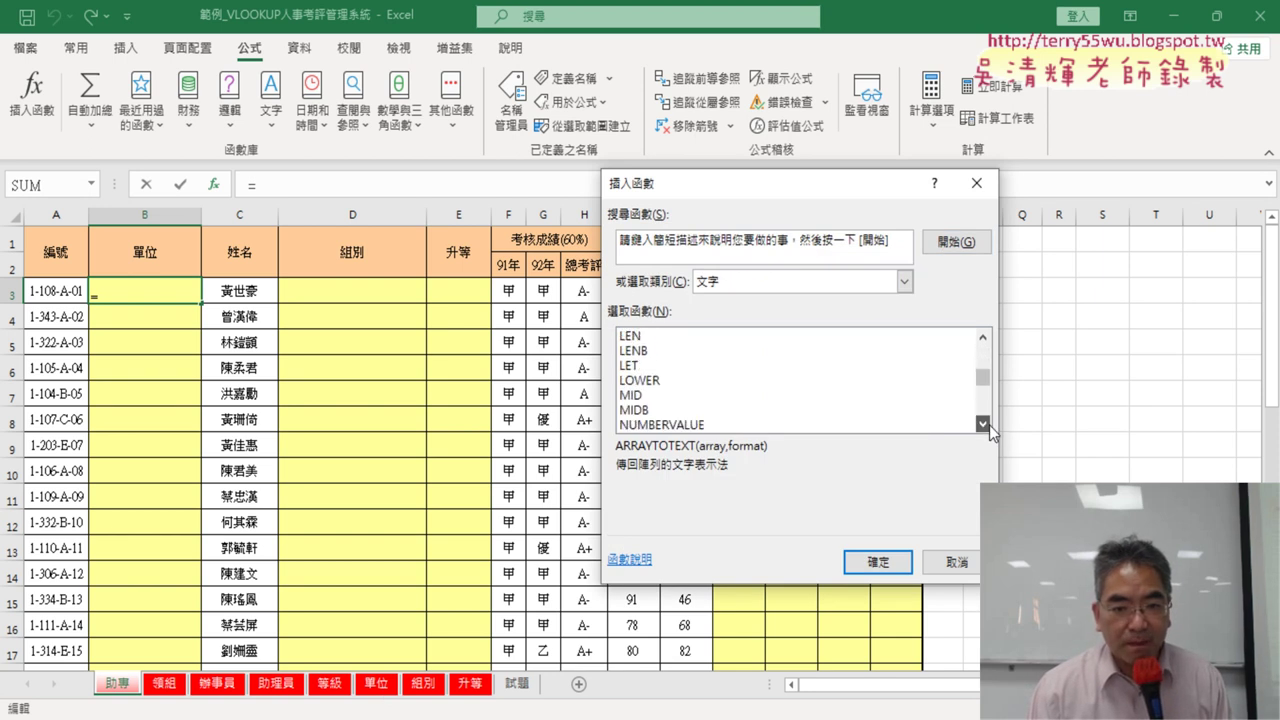
pyautogui.click(688, 397)
pyautogui.click(876, 563)
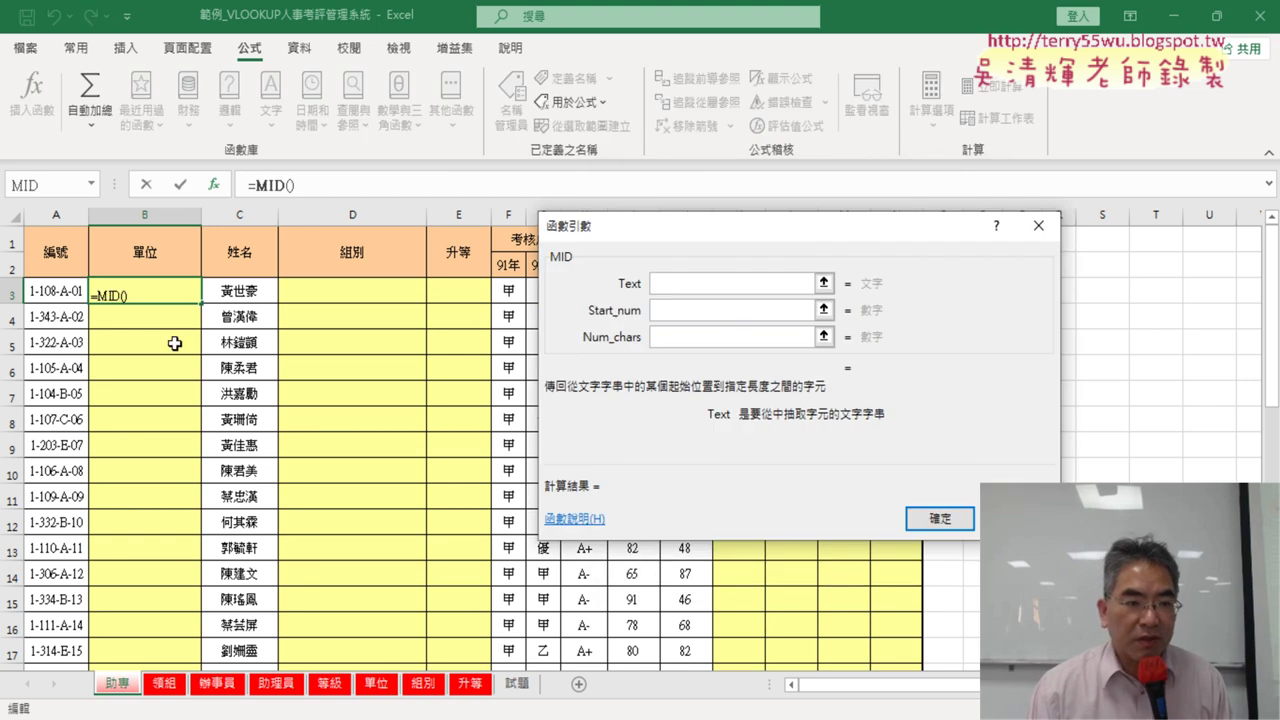
pyautogui.click(58, 296)
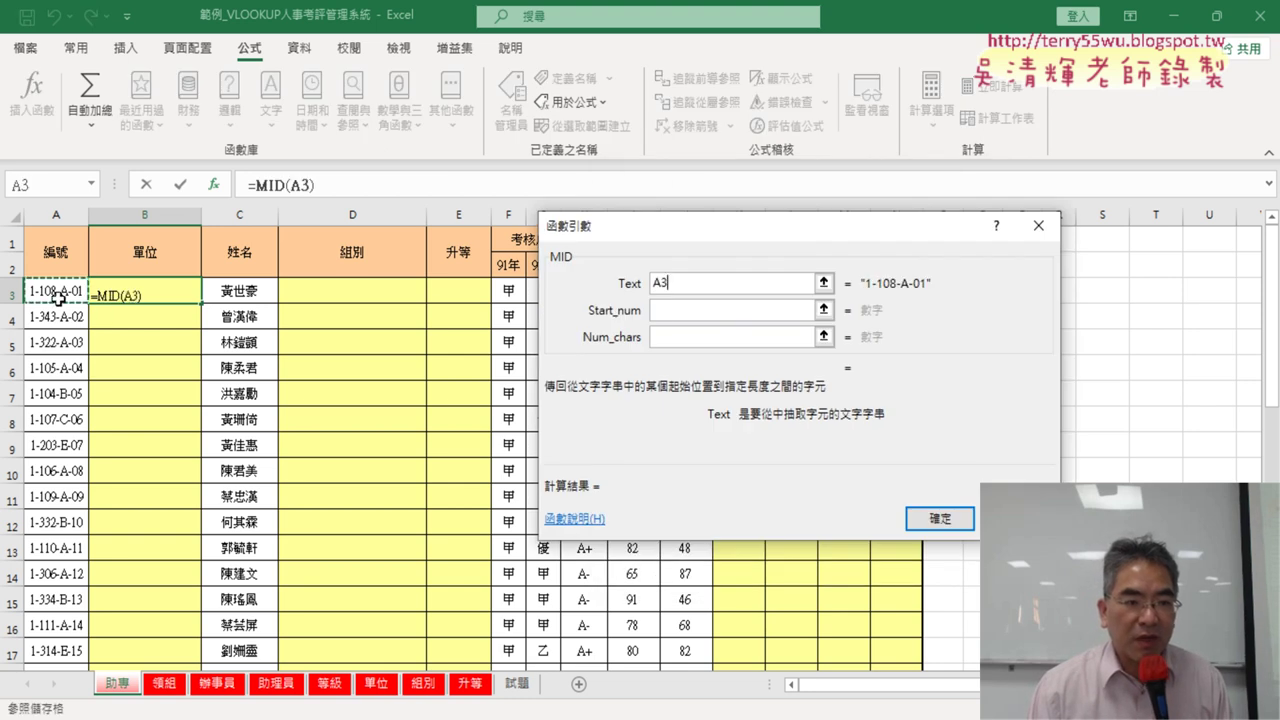
pyautogui.click(684, 310)
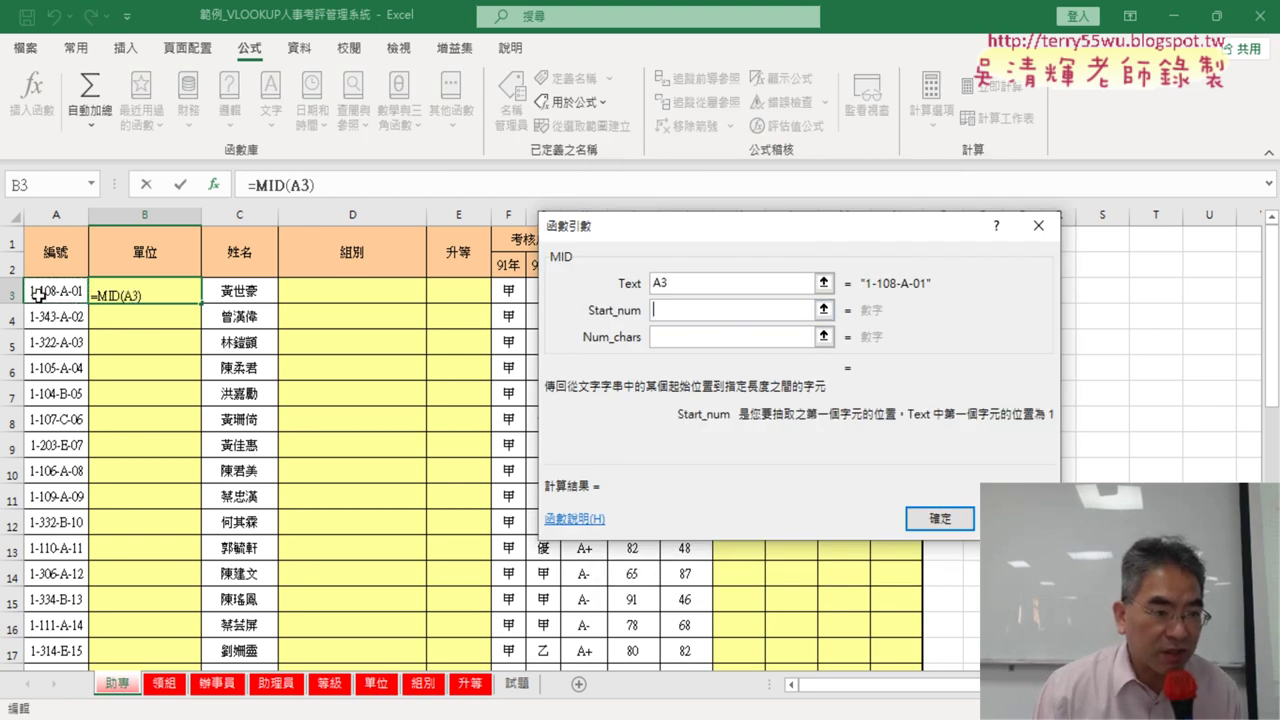
pyautogui.write('3')
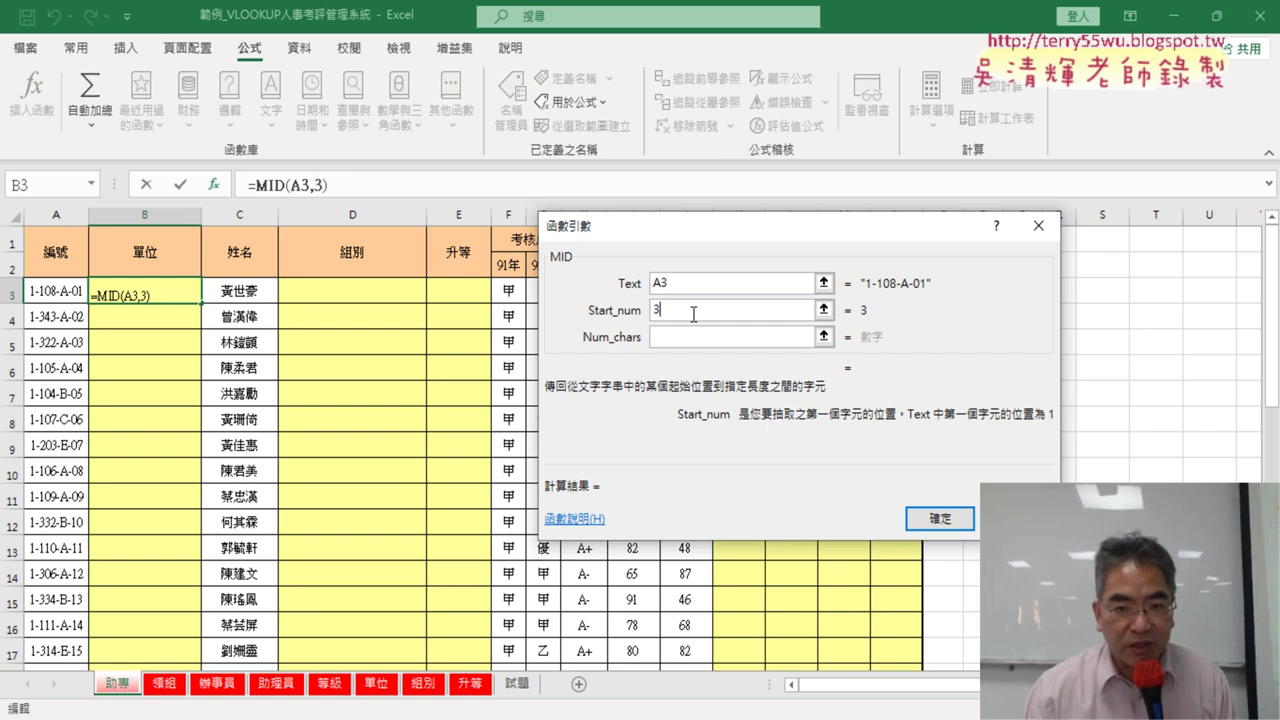
pyautogui.press('Tab')
pyautogui.write('3')
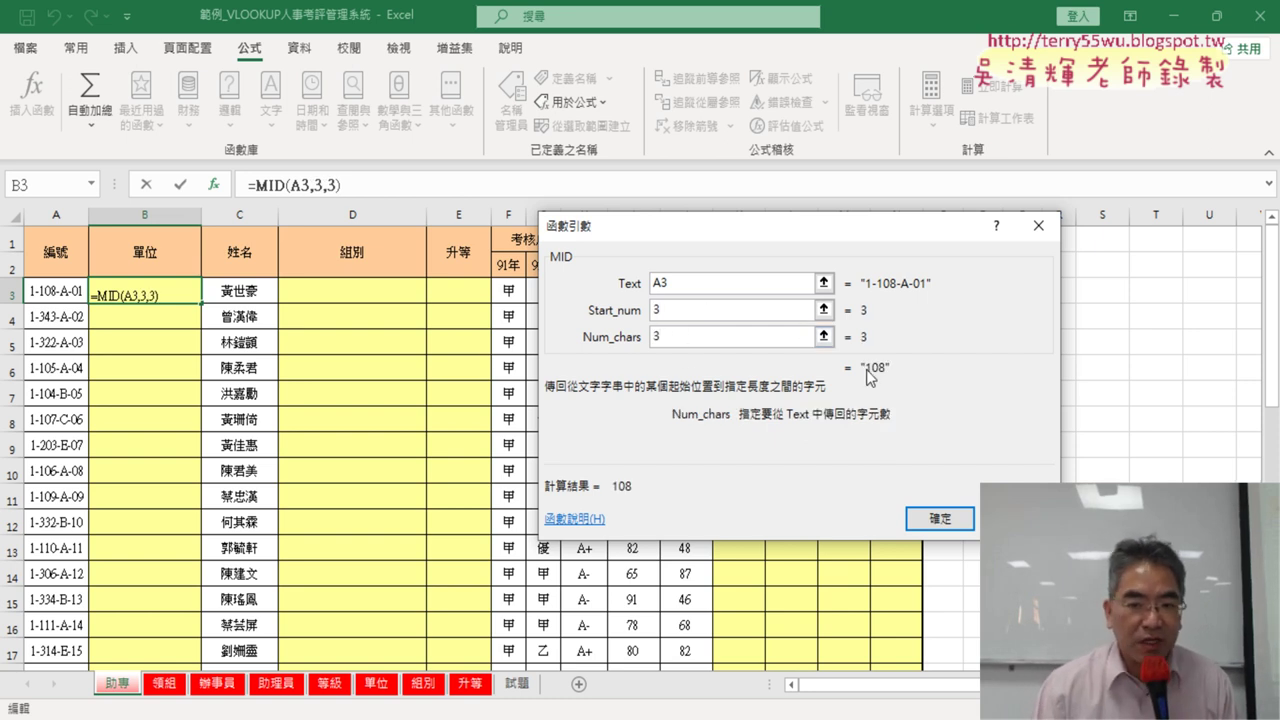
pyautogui.click(934, 510)
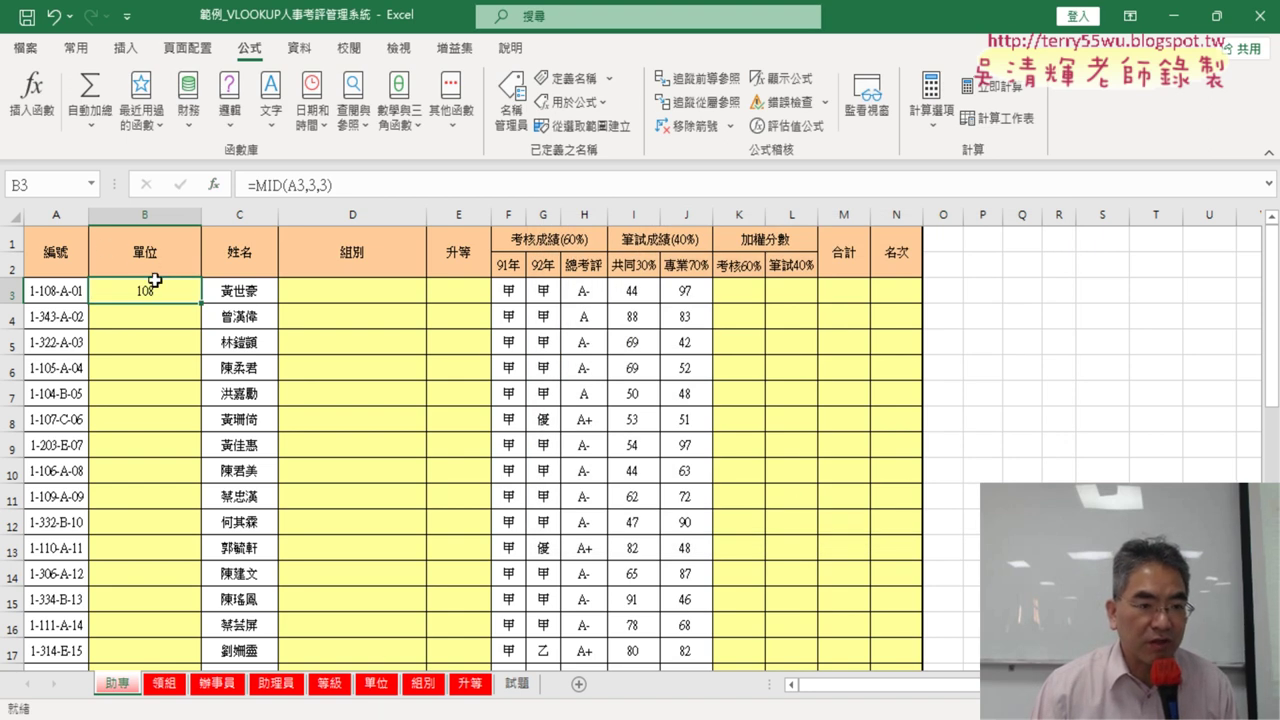
# Step: Cut MID(A3,3,3) out of B3's formula in the formula bar
pyautogui.click(260, 187)
pyautogui.moveTo(256, 186); pyautogui.dragTo(332, 186)
pyautogui.hotkey('ctrl', 'c')
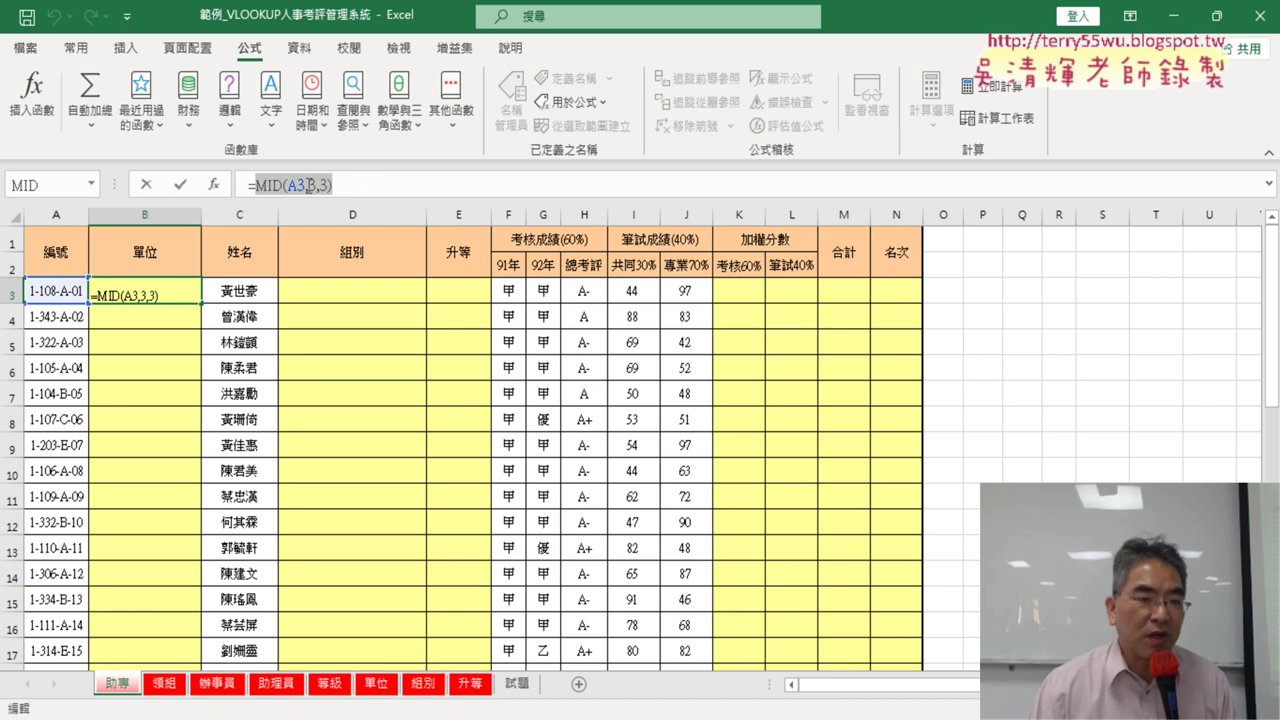
pyautogui.rightClick(310, 185)
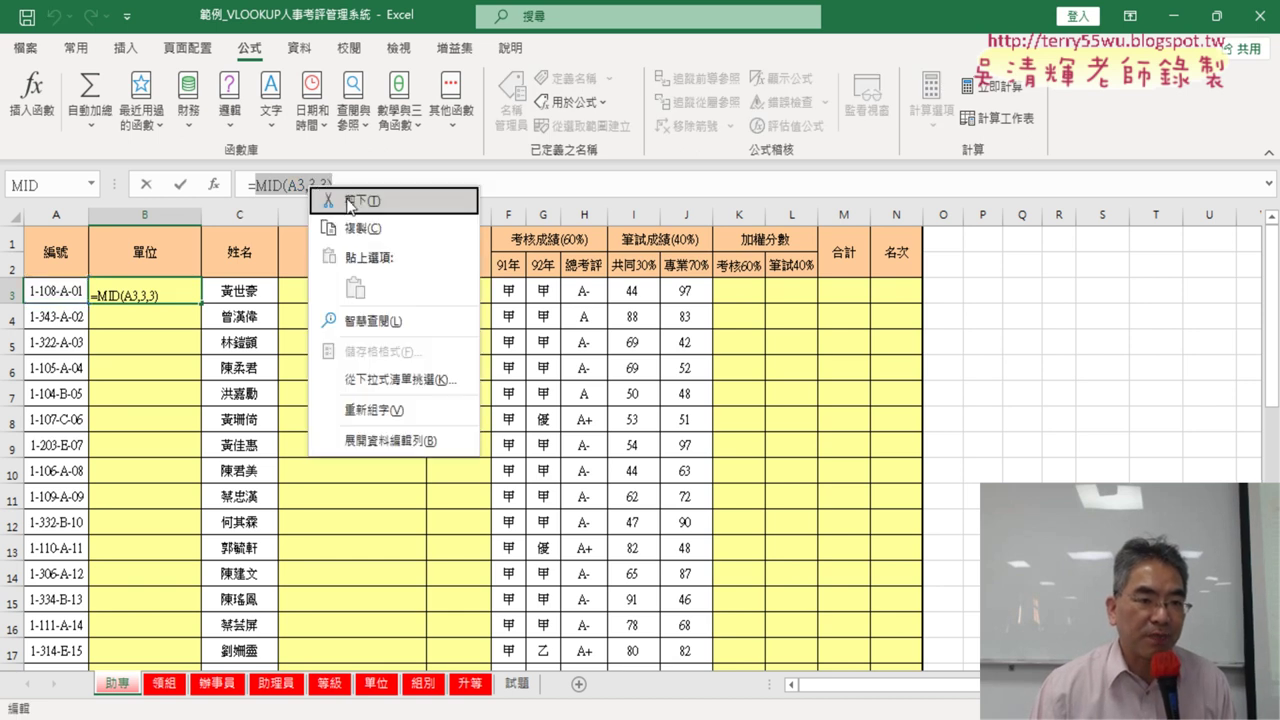
pyautogui.click(350, 202)
# Step: Insert VLOOKUP into B3 from the Lookup & Reference category, leaving its arguments empty
pyautogui.click(214, 184)
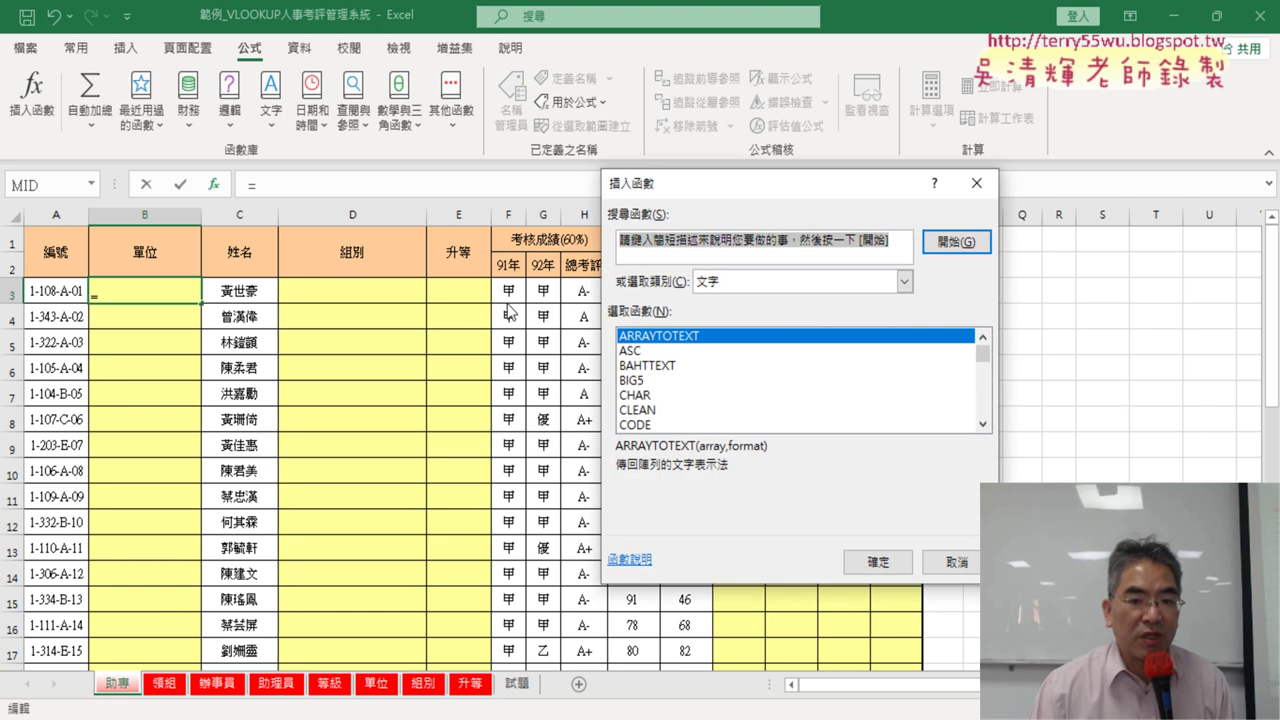
pyautogui.click(904, 281)
pyautogui.click(792, 388)
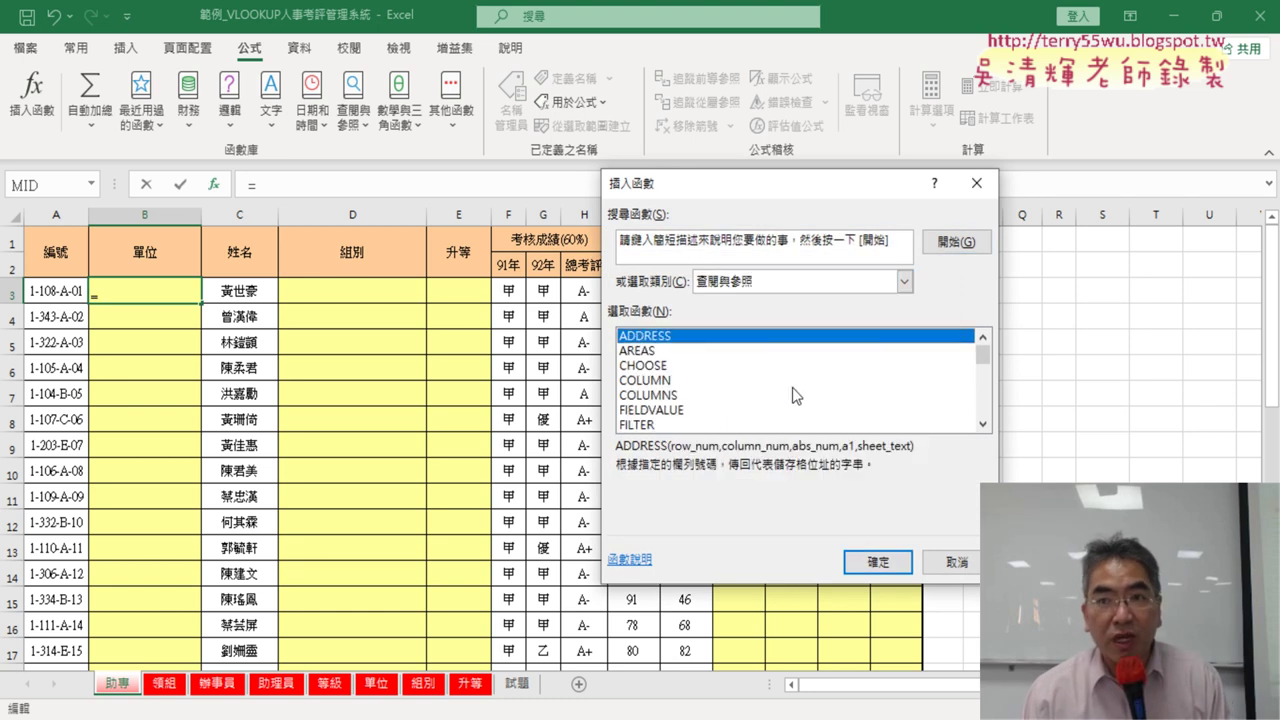
pyautogui.scroll(-3, 989, 388)
pyautogui.scroll(-3, 989, 388)
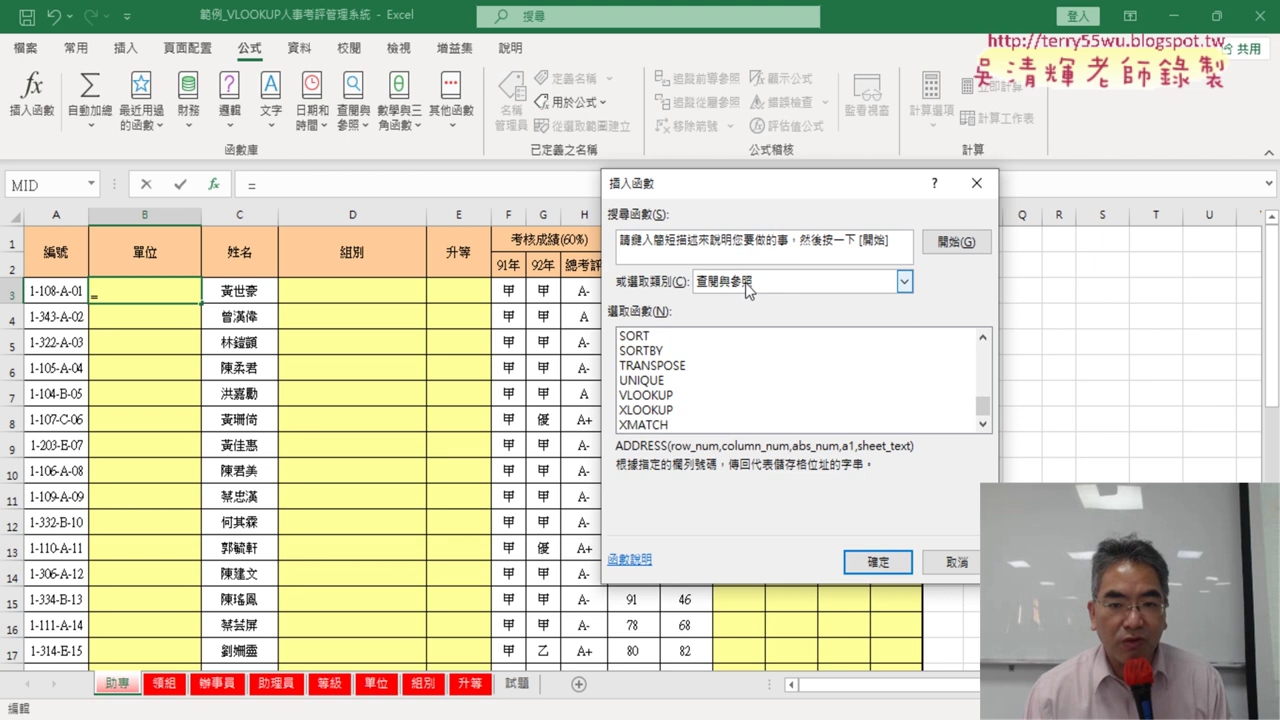
pyautogui.click(650, 398)
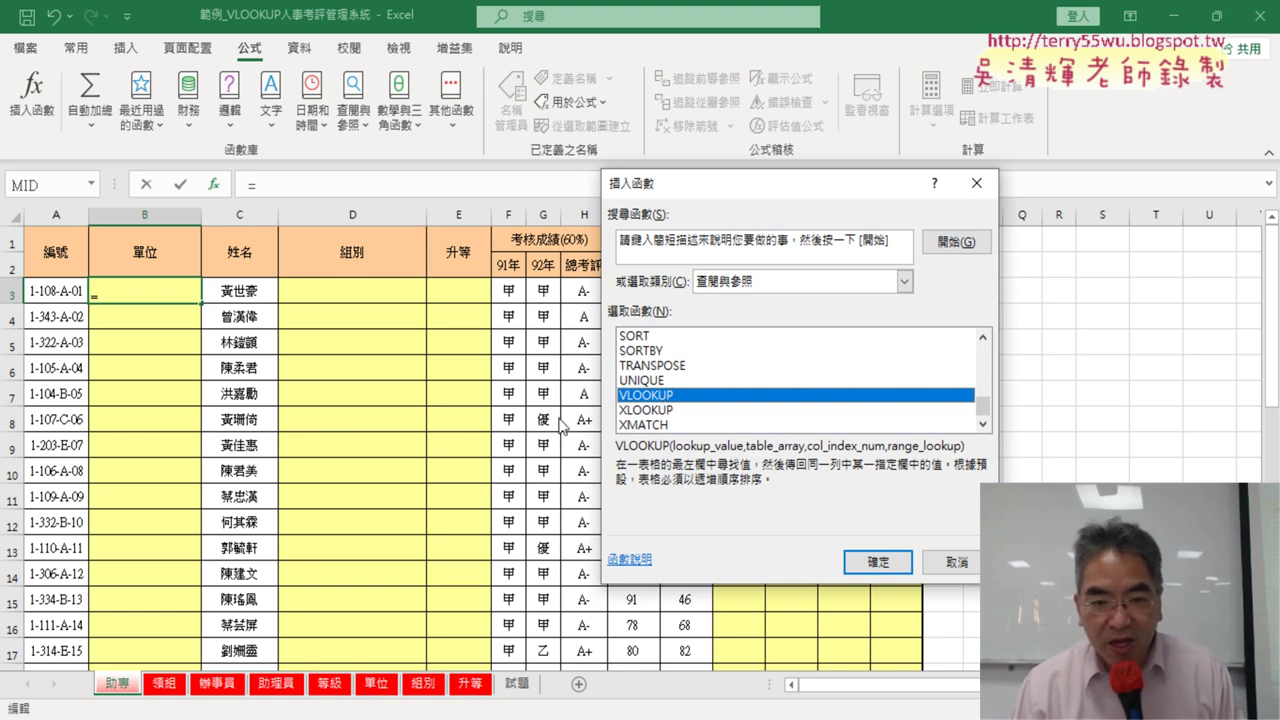
pyautogui.click(642, 411)
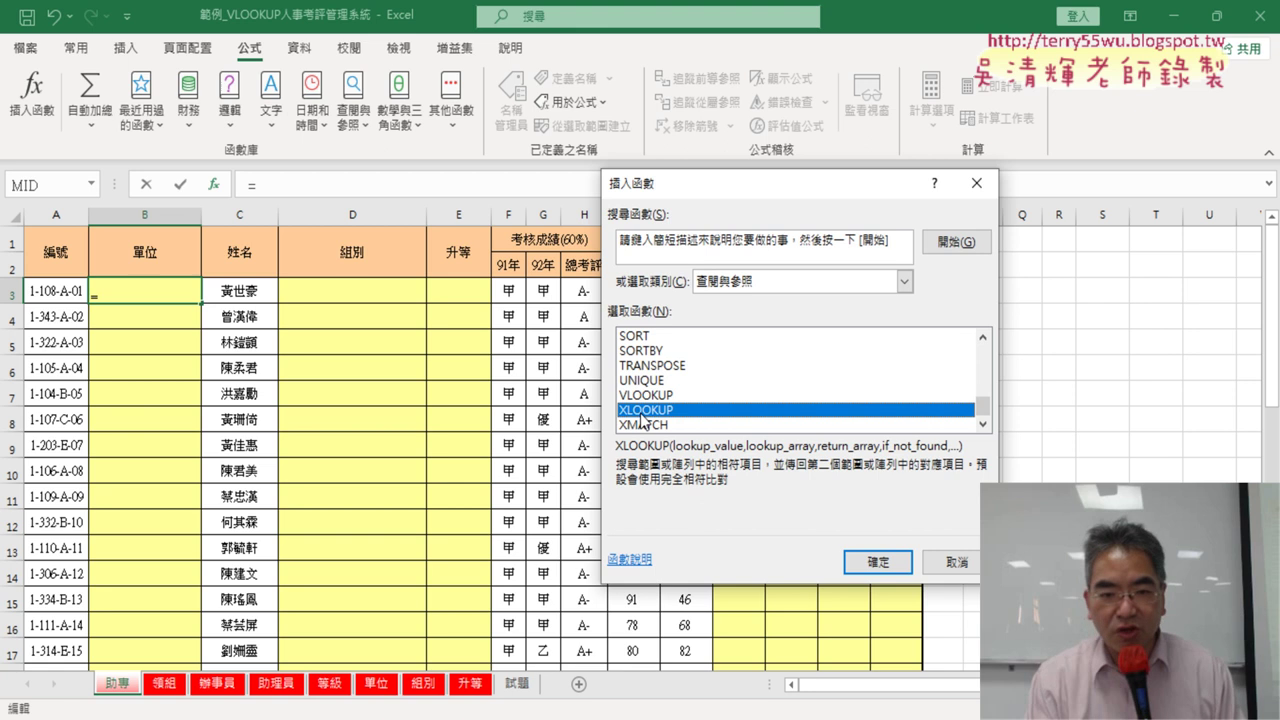
pyautogui.click(652, 395)
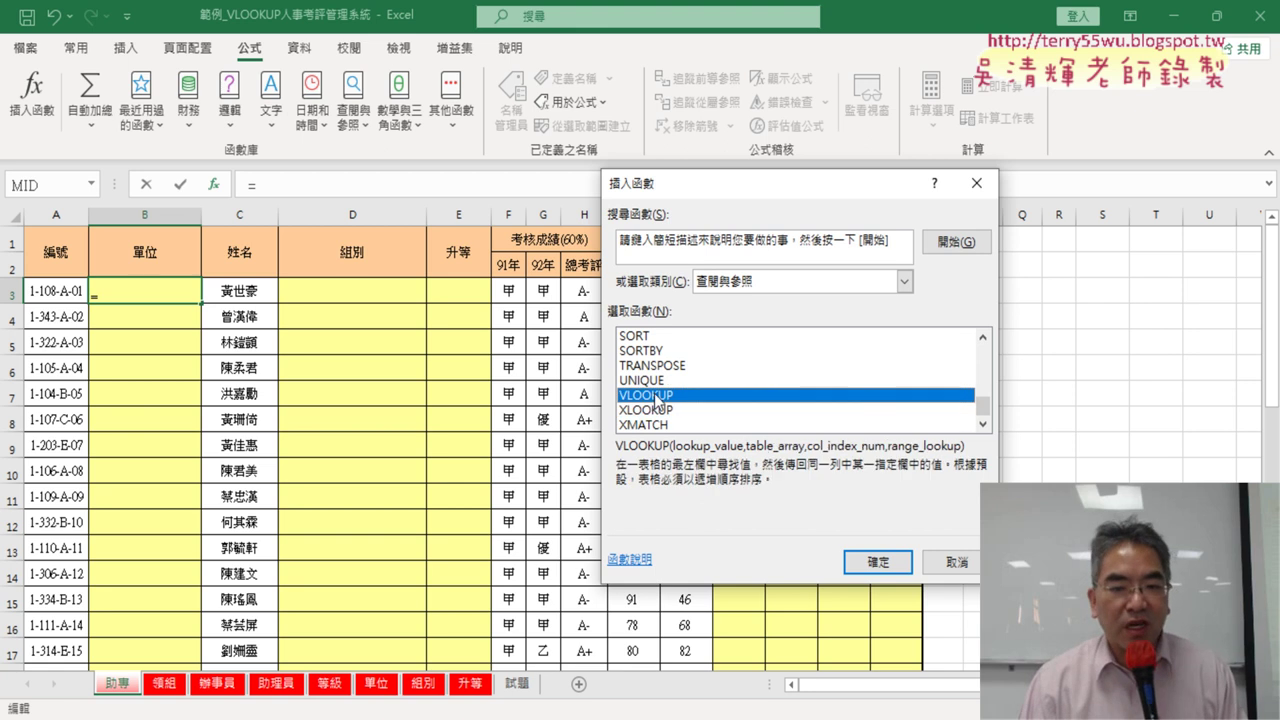
pyautogui.click(868, 559)
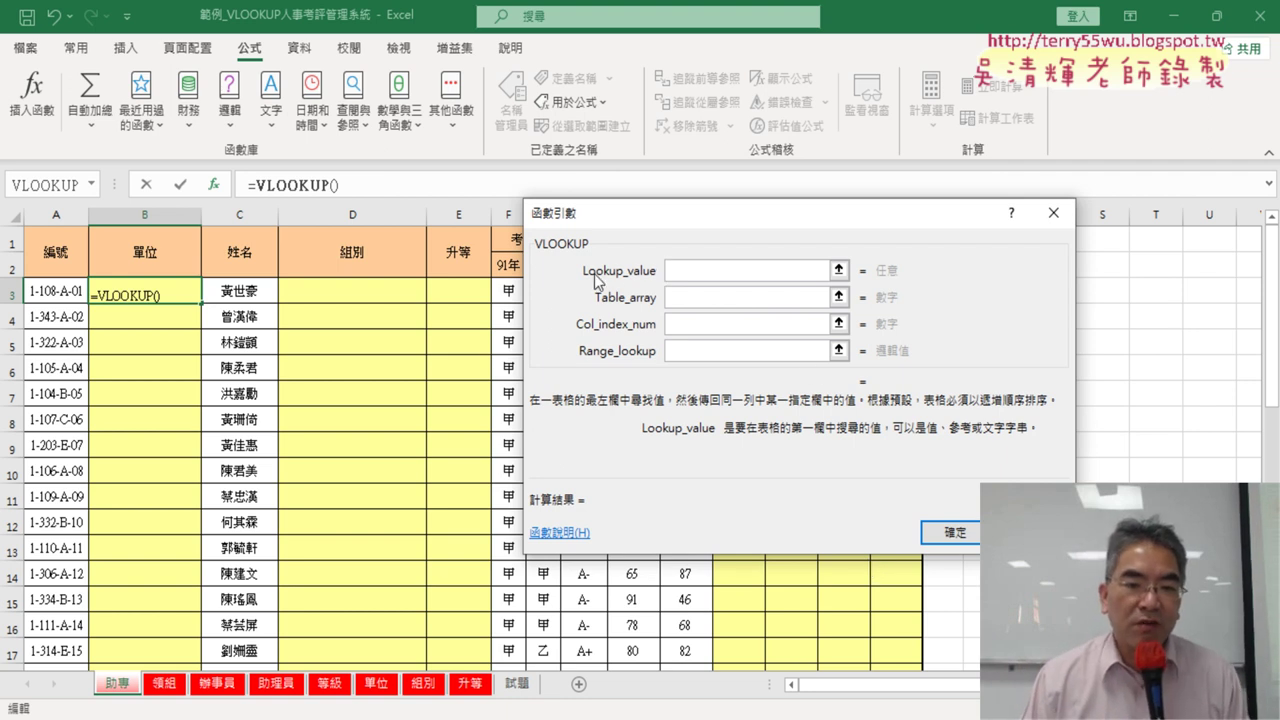
# Step: Paste MID(A3,3,3) as the lookup value and insert the named range 單位 as the table array
pyautogui.rightClick(679, 276)
pyautogui.click(718, 332)
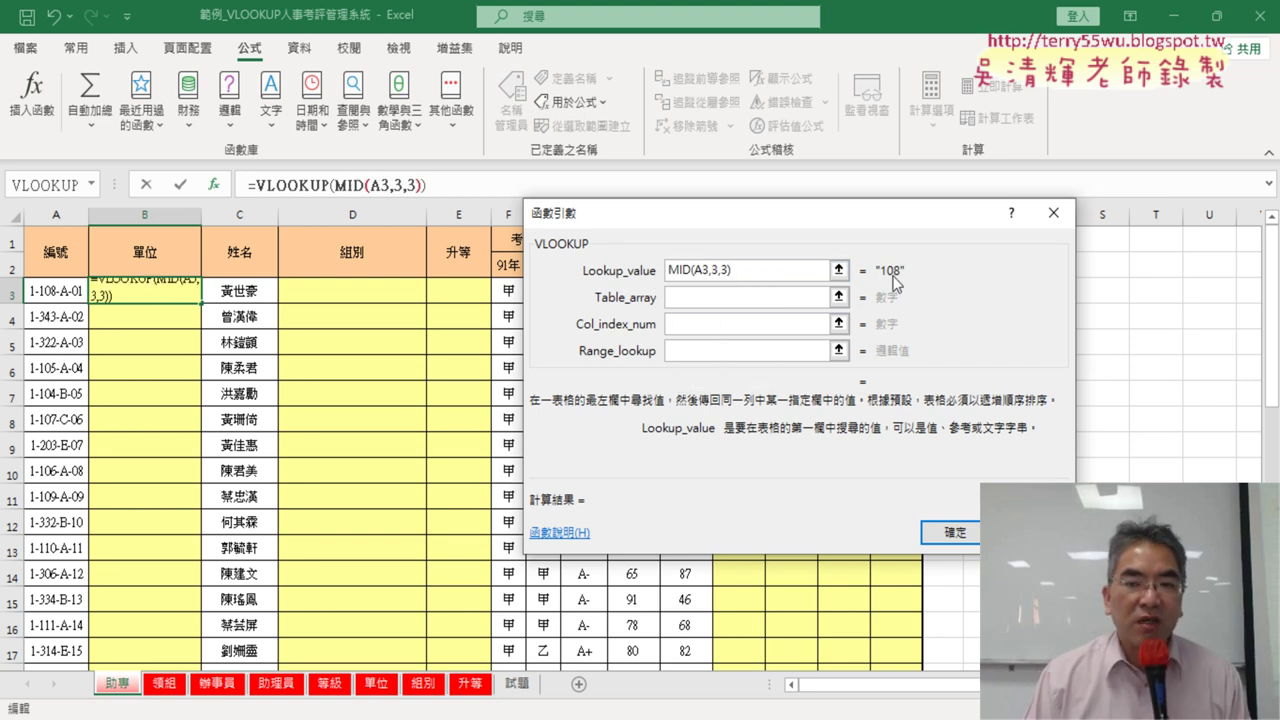
pyautogui.click(706, 302)
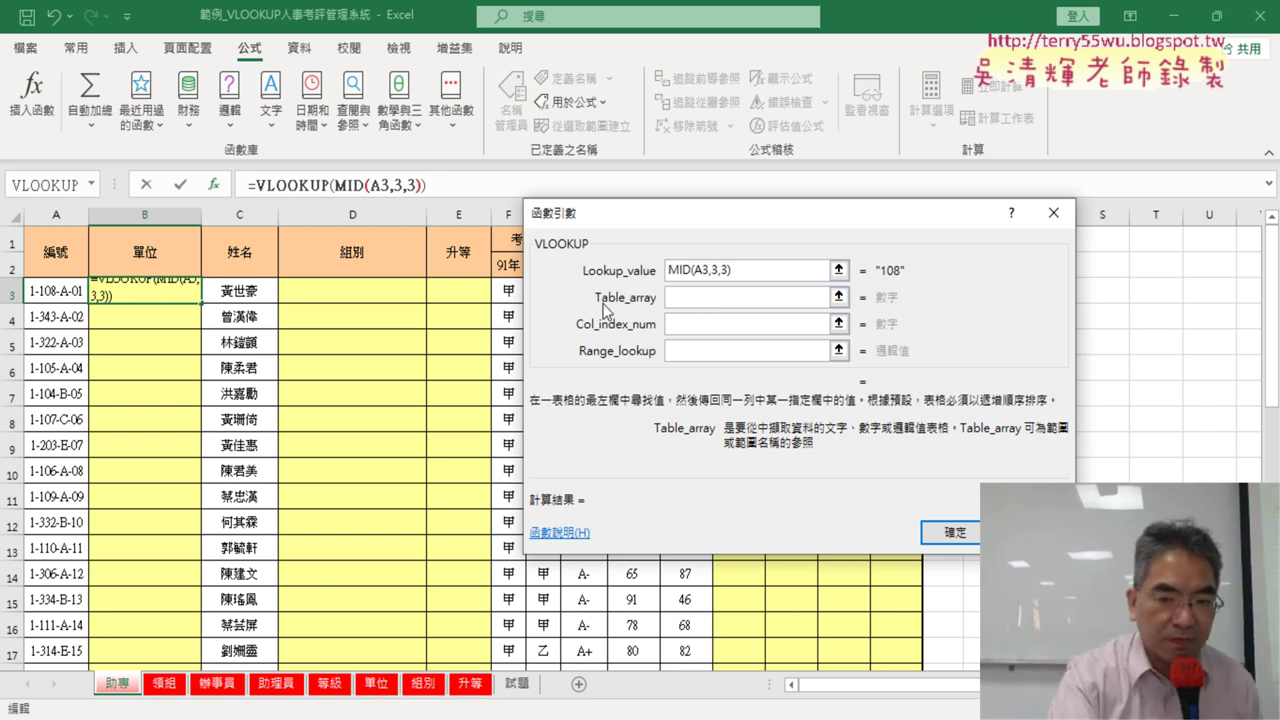
pyautogui.press('F3')
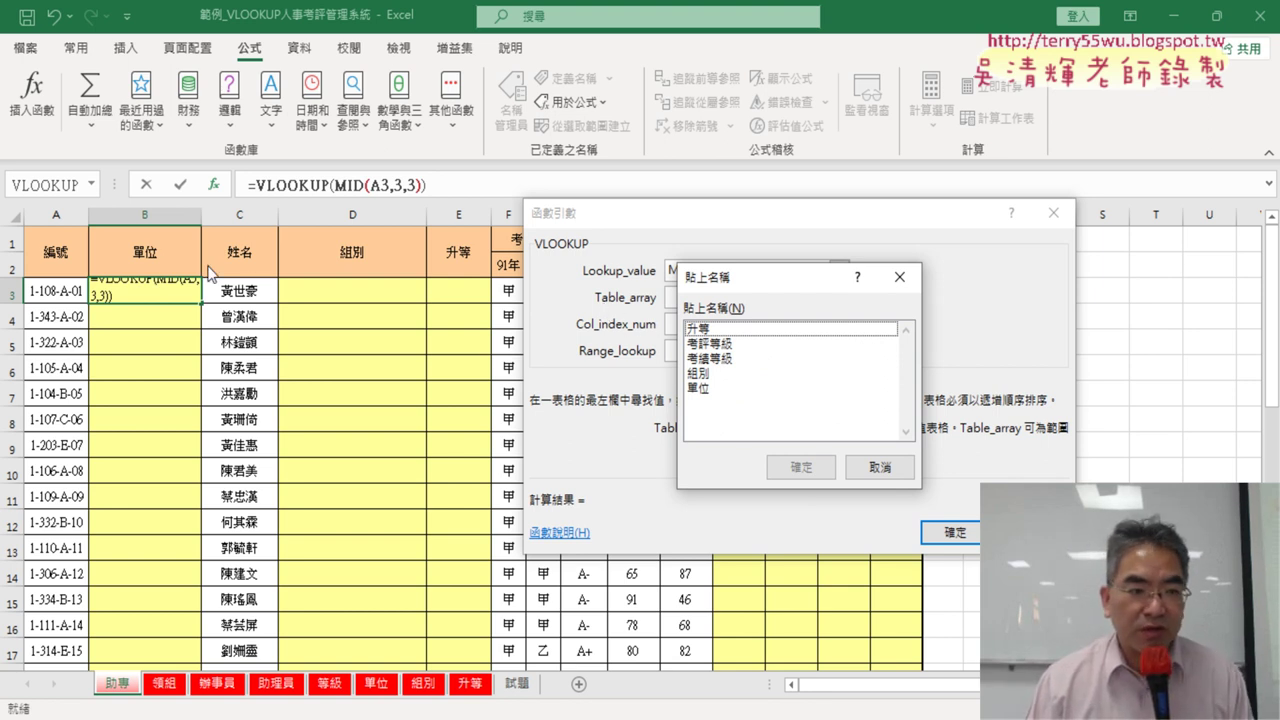
pyautogui.click(708, 390)
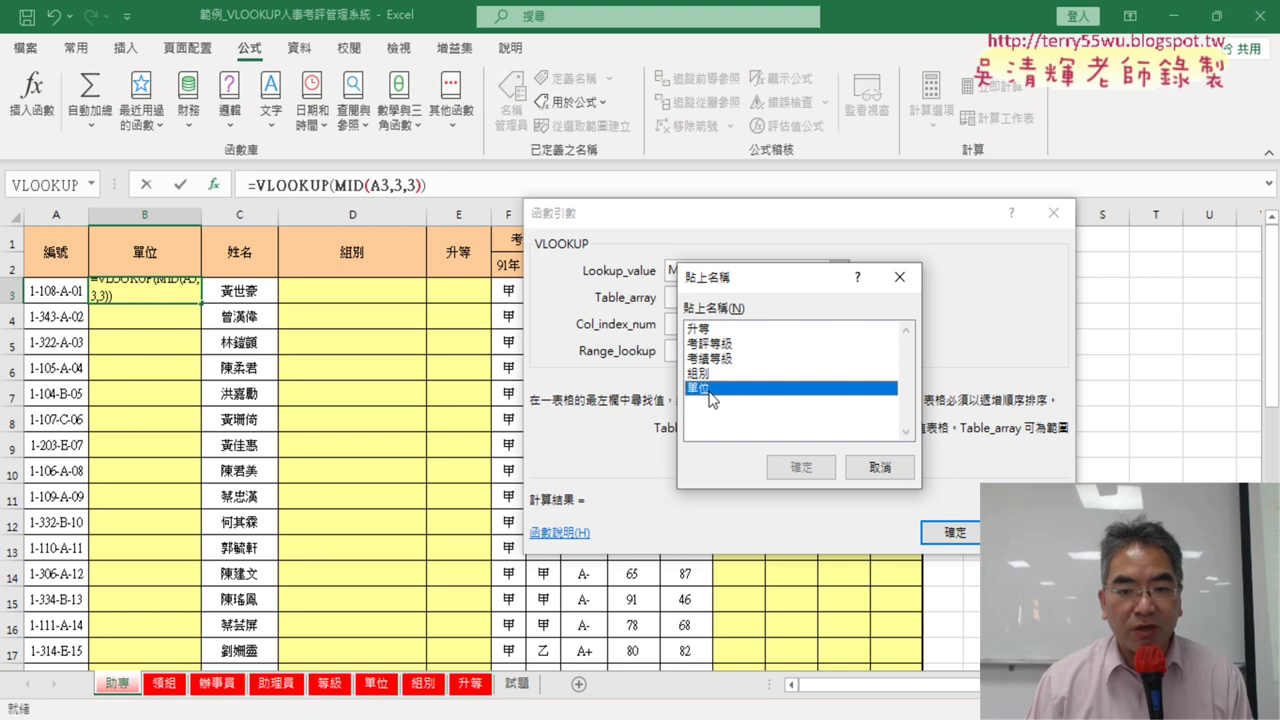
pyautogui.click(803, 470)
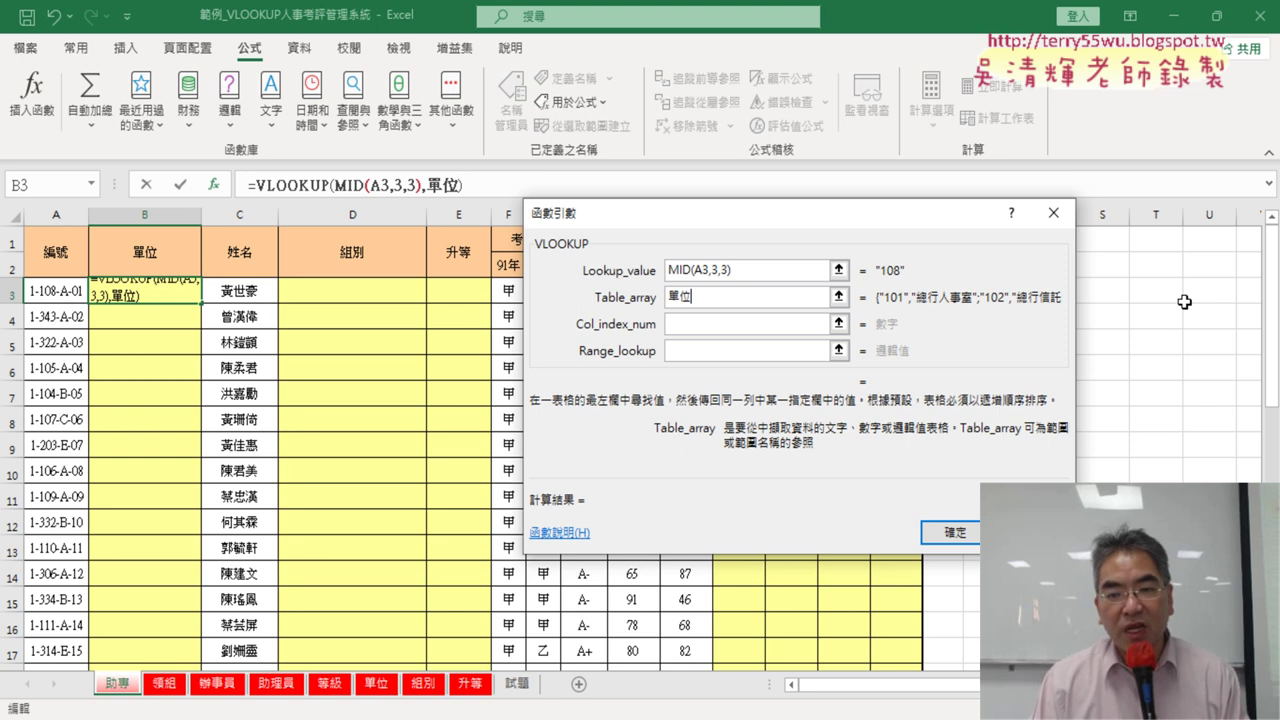
# Step: Preview the 單位 lookup table on its sheet while on the column index argument
pyautogui.click(725, 325)
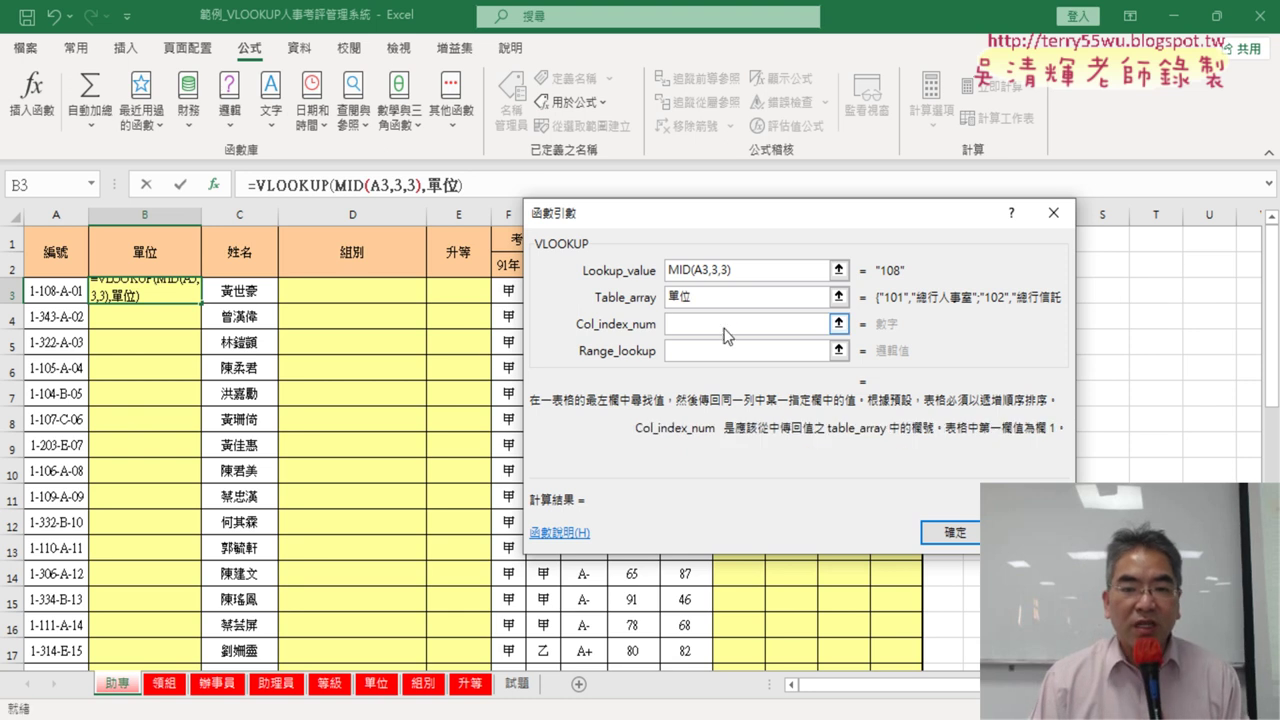
pyautogui.click(730, 298)
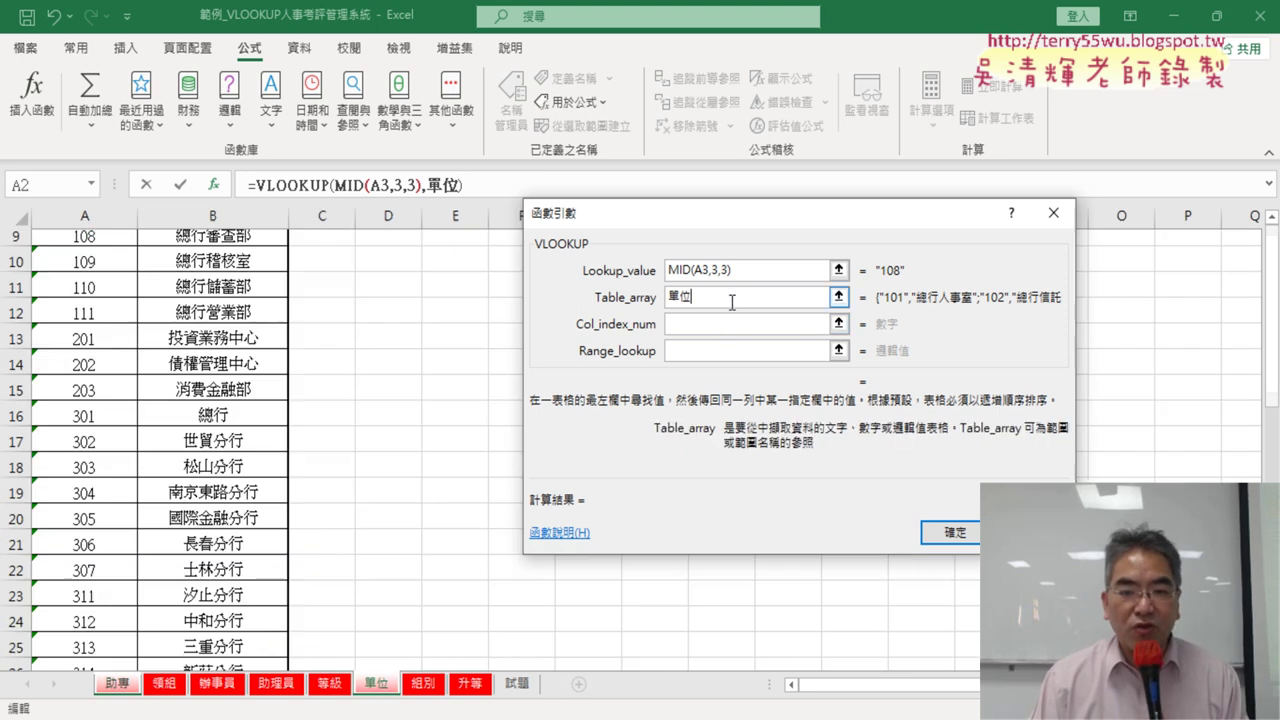
pyautogui.click(689, 326)
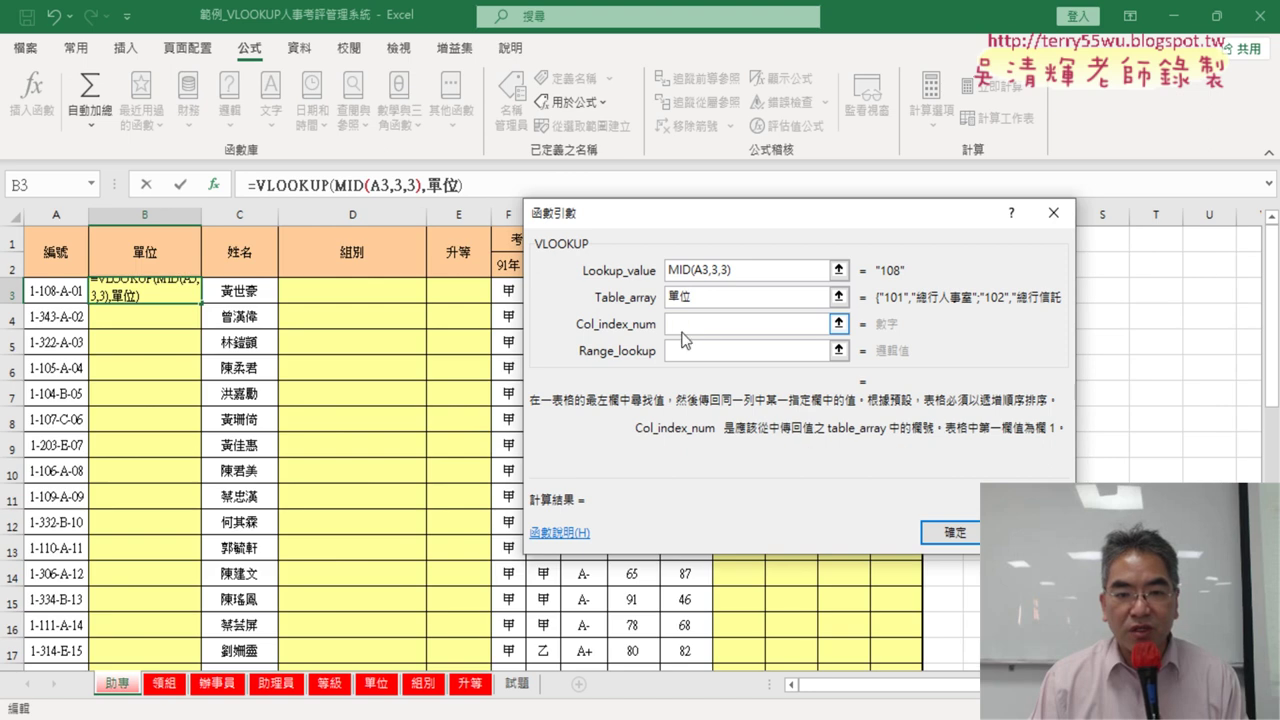
pyautogui.click(704, 298)
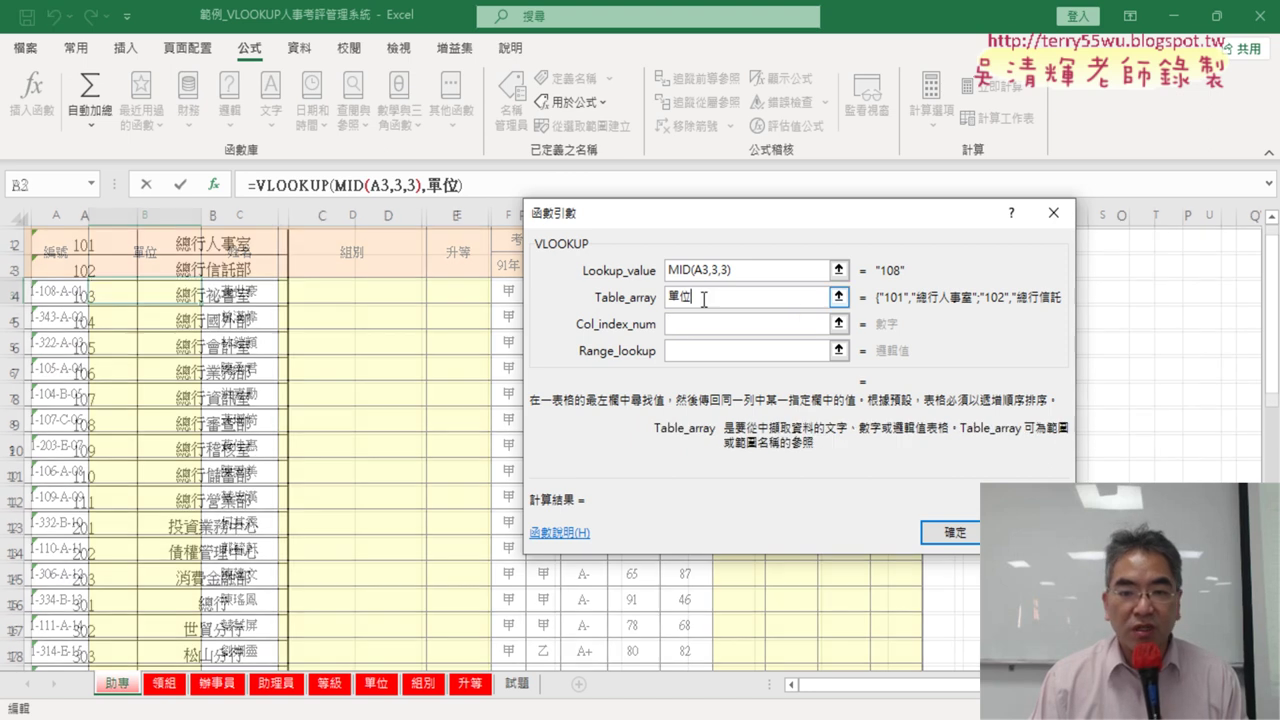
pyautogui.scroll(1, 268, 278)
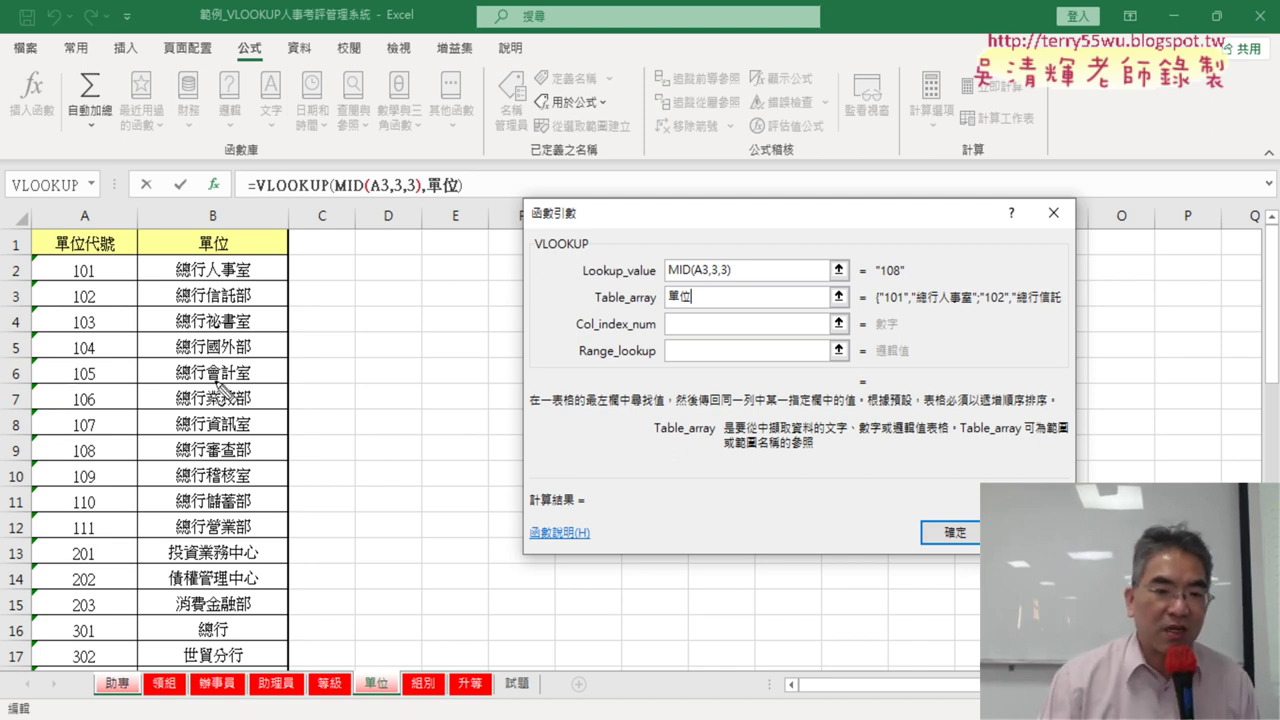
# Step: Annotate the table to show the unit name is column 2, the value for the column index
pyautogui.moveTo(90, 148); pyautogui.dragTo(78, 212)
pyautogui.moveTo(200, 155); pyautogui.dragTo(283, 190)
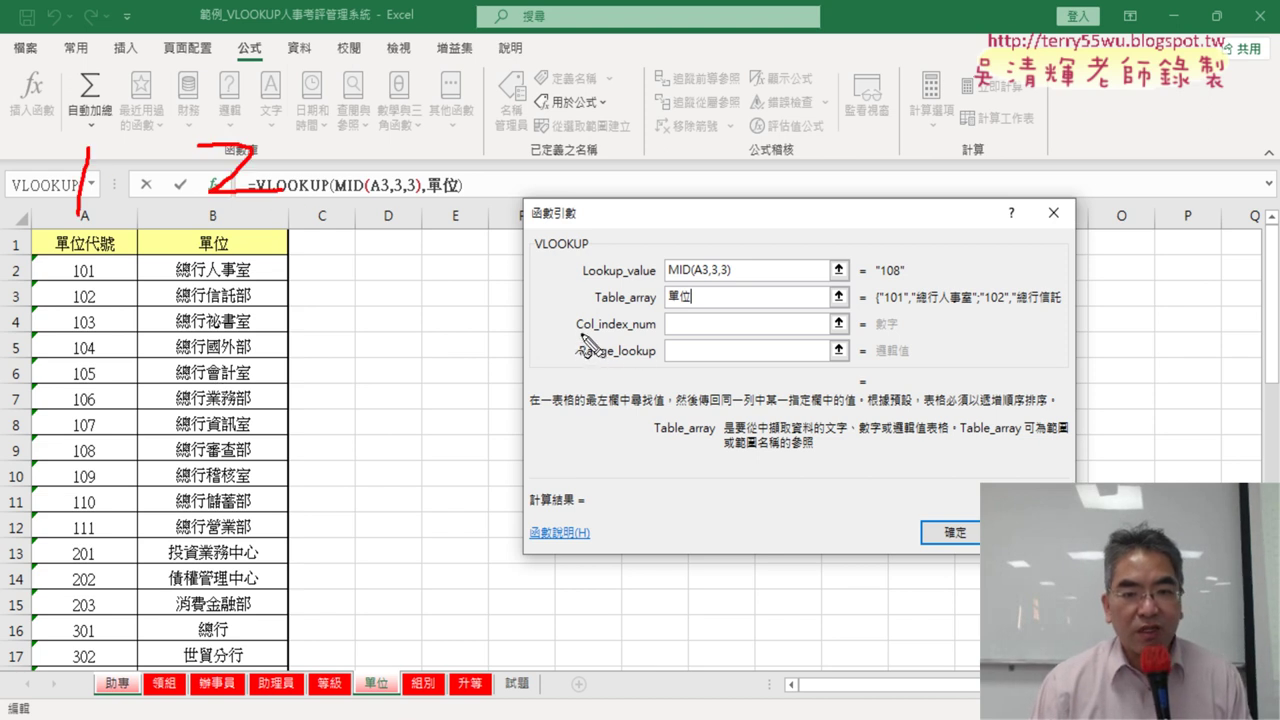
pyautogui.moveTo(578, 334); pyautogui.dragTo(598, 342)
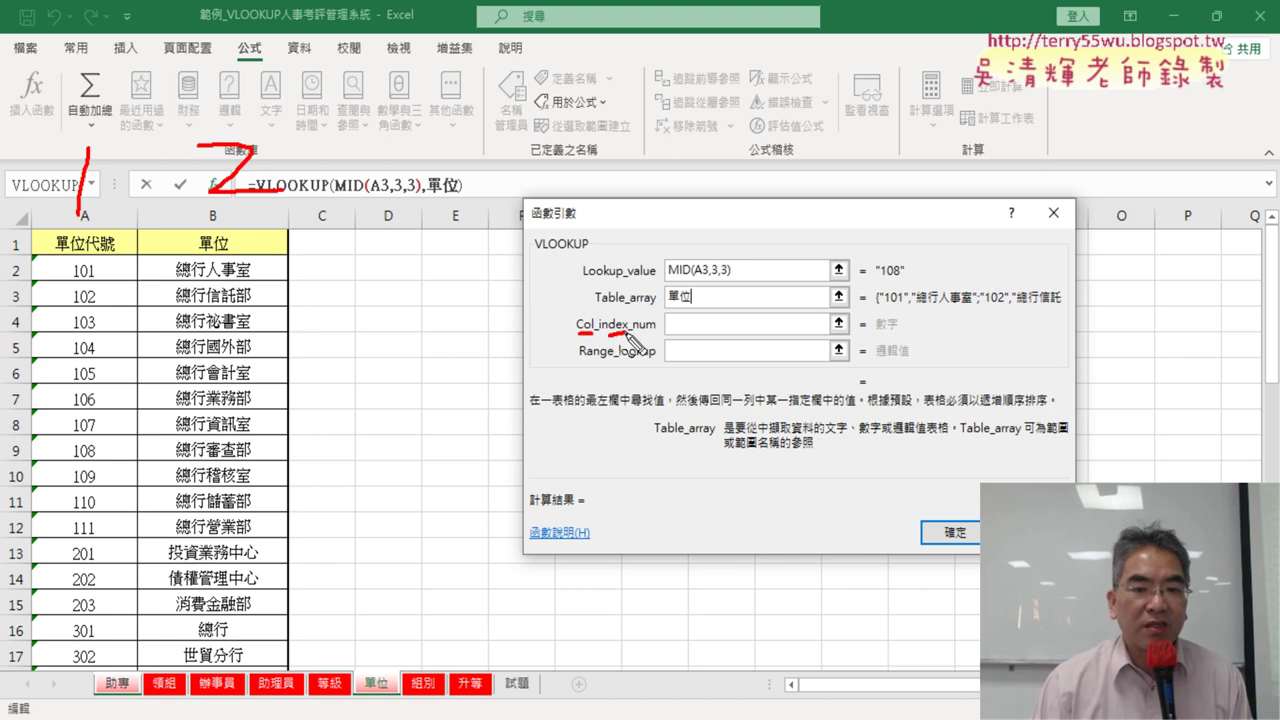
pyautogui.moveTo(591, 334); pyautogui.dragTo(655, 331)
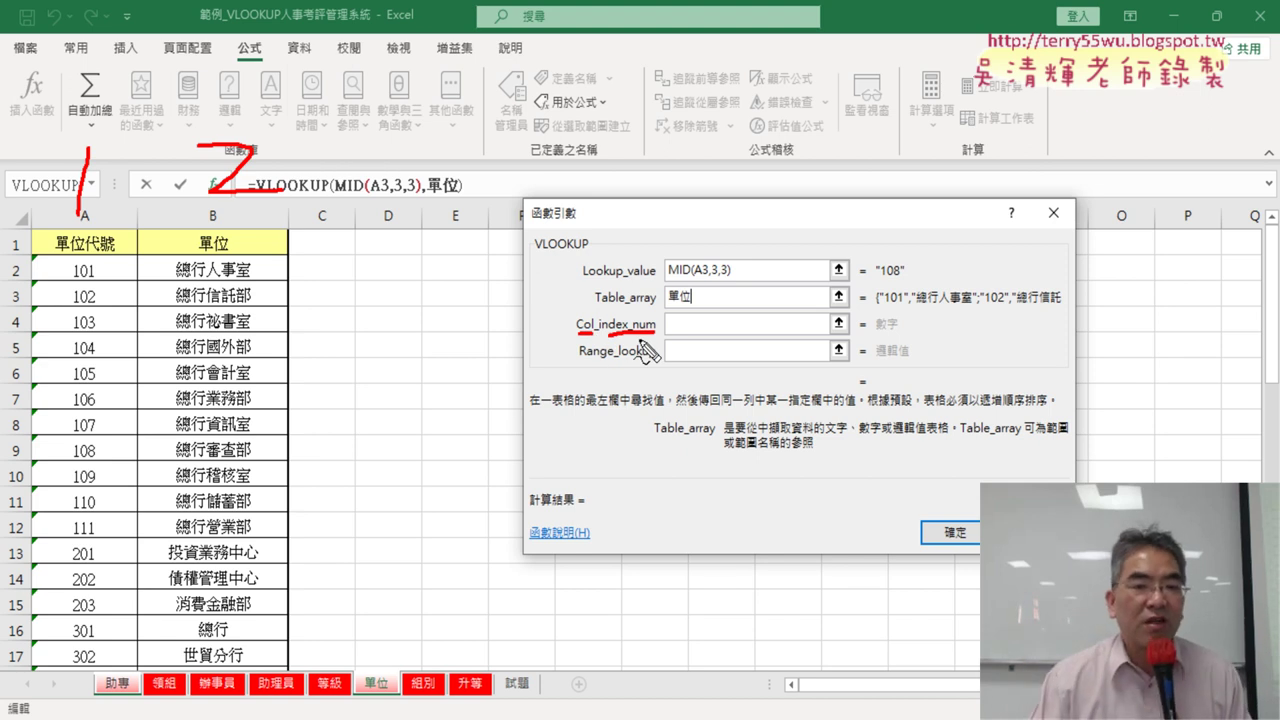
pyautogui.moveTo(254, 240); pyautogui.dragTo(266, 238)
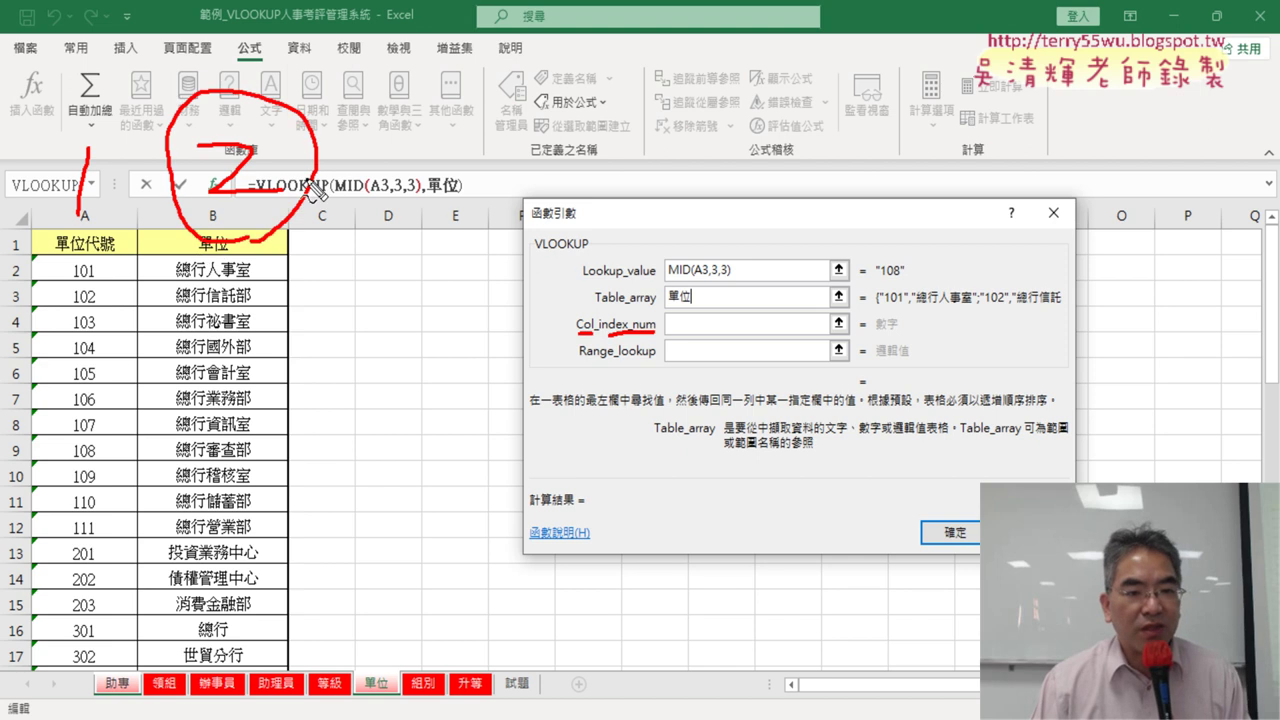
pyautogui.moveTo(678, 320); pyautogui.dragTo(696, 328)
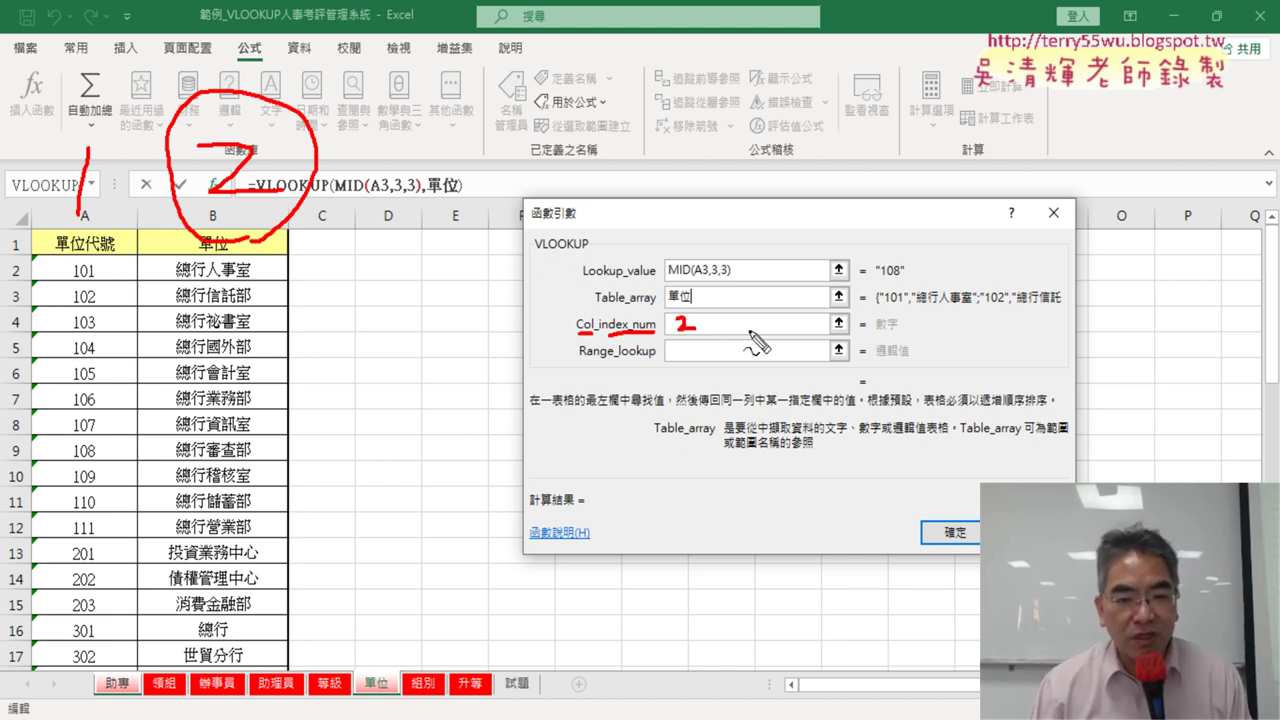
pyautogui.moveTo(584, 368); pyautogui.dragTo(655, 370)
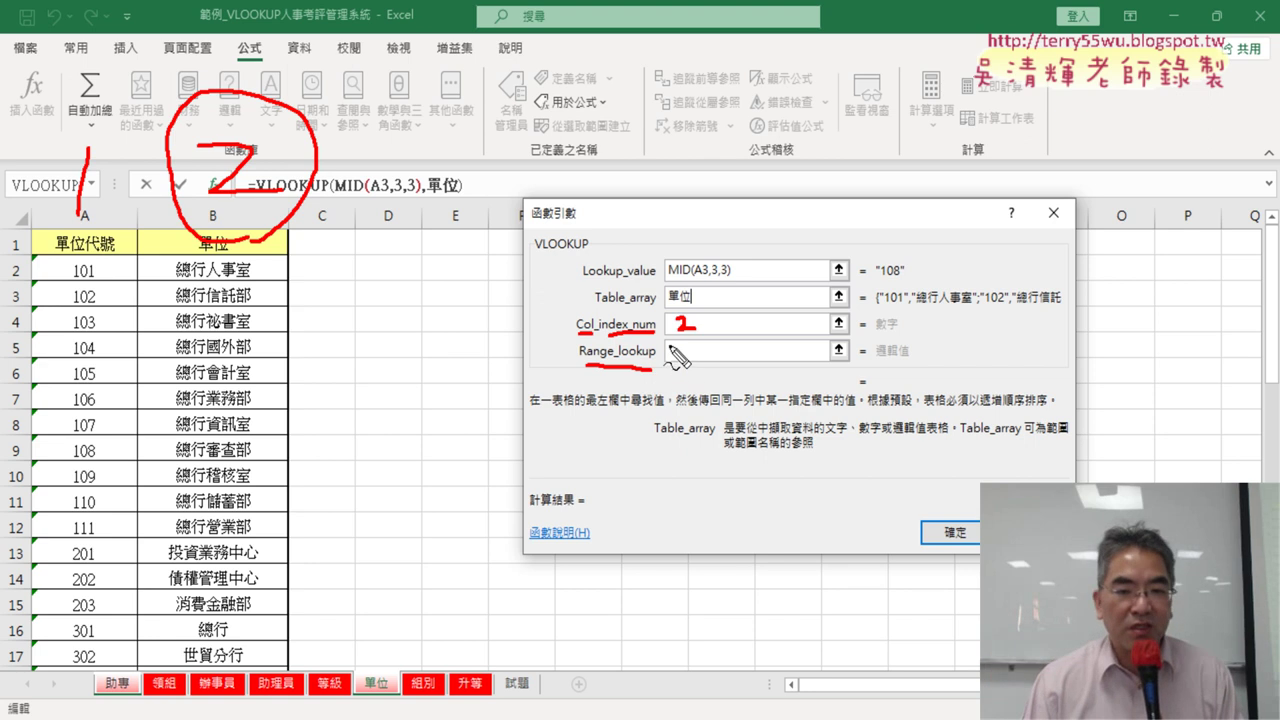
pyautogui.press('Escape')
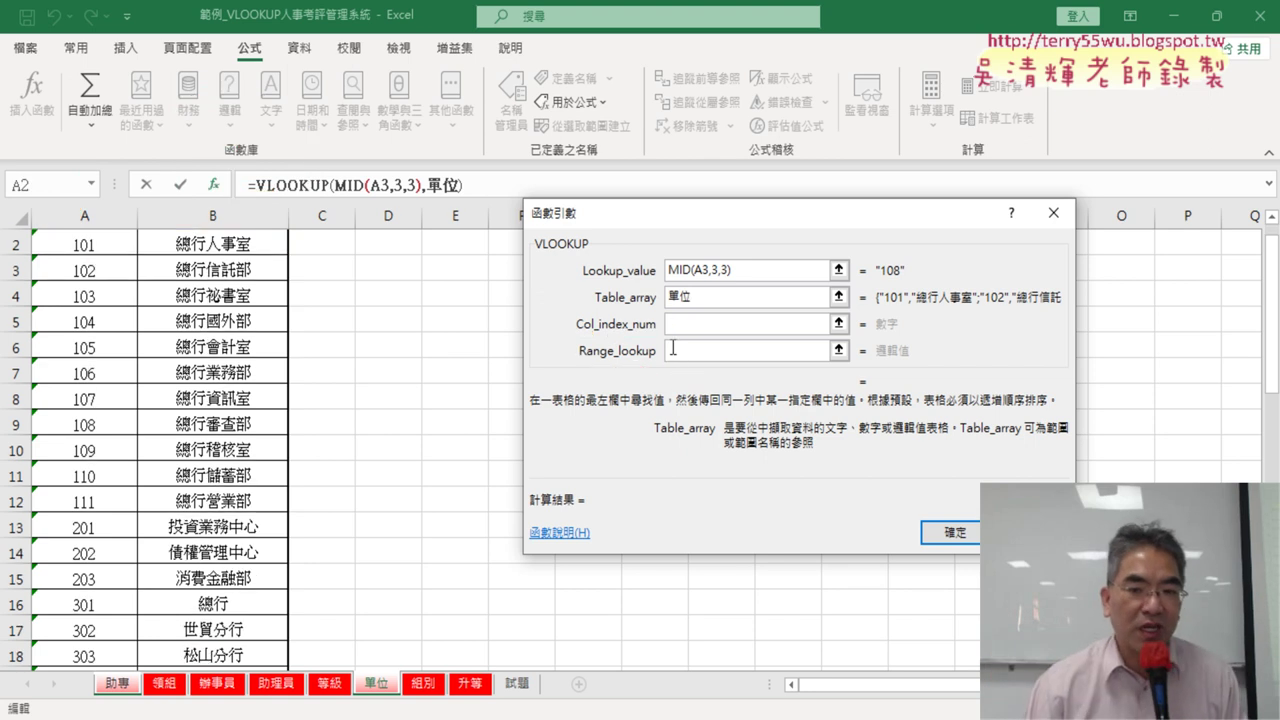
# Step: Enter column index 2 and range lookup 0, confirming =VLOOKUP(MID(A3,3,3),單位,2,0) in B3
pyautogui.click(695, 323)
pyautogui.write('2')
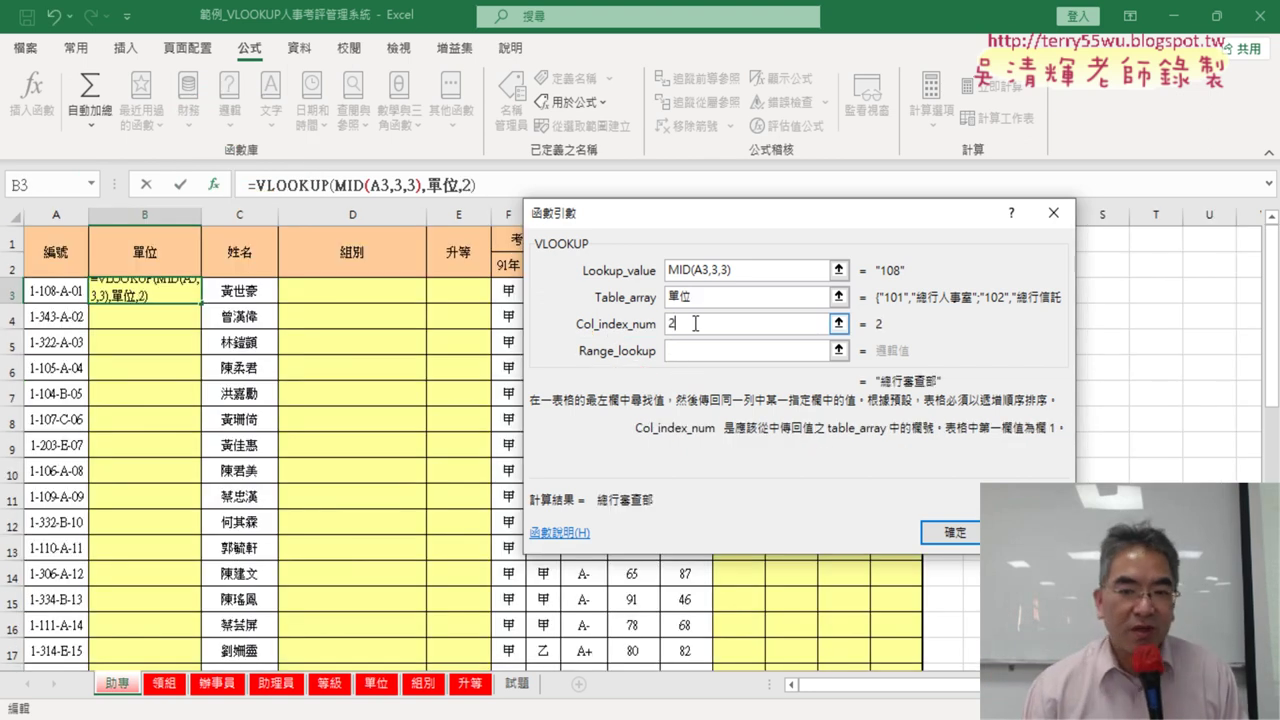
pyautogui.click(706, 350)
pyautogui.write('0')
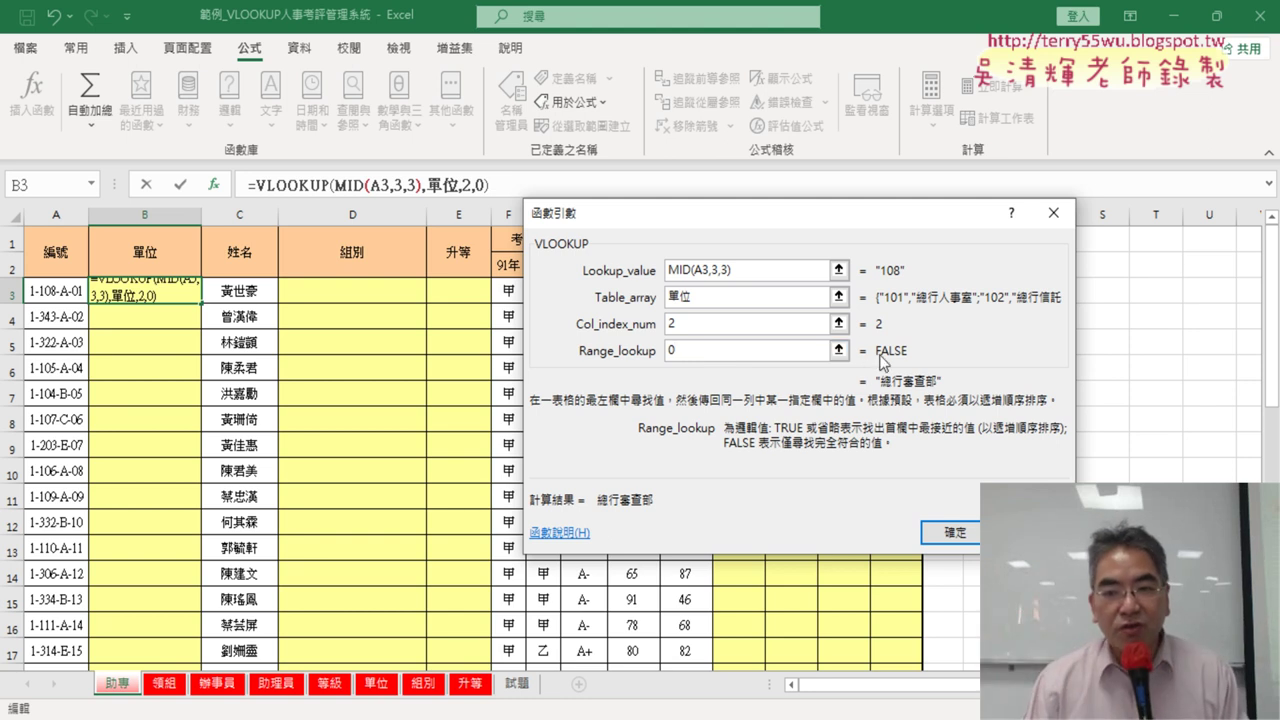
pyautogui.doubleClick(684, 351)
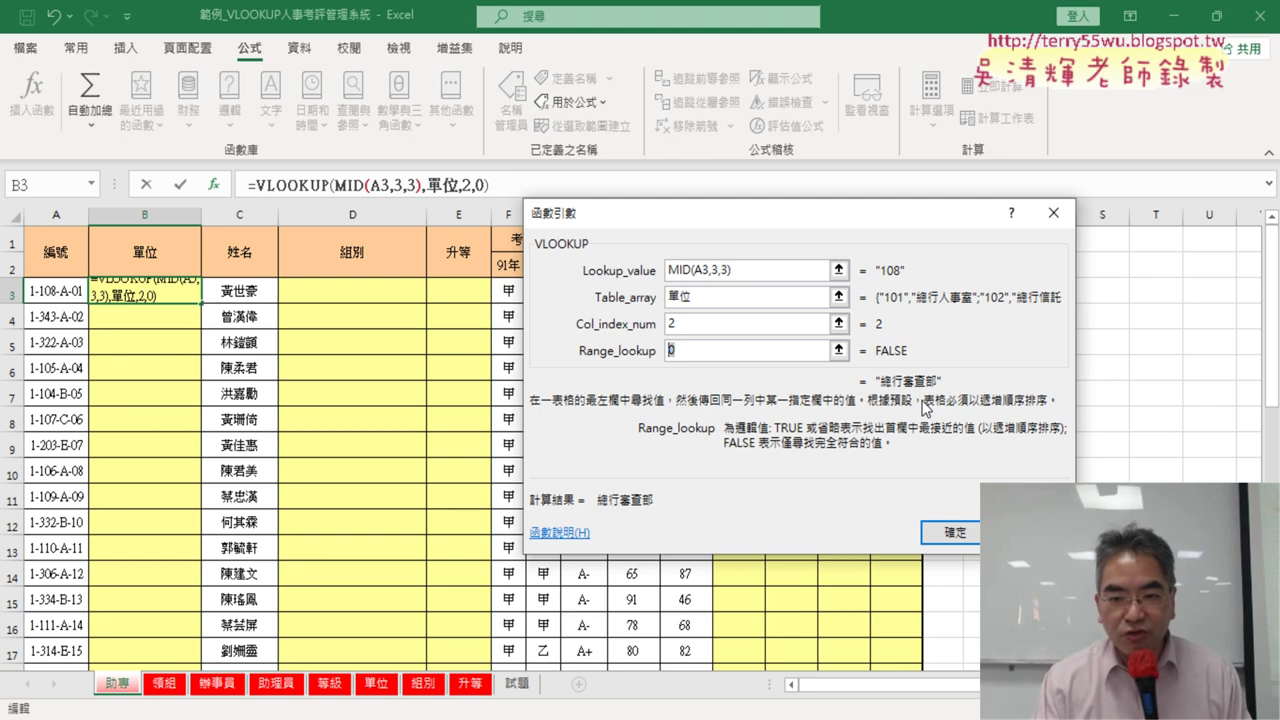
pyautogui.write('1')
pyautogui.press('BackSpace')
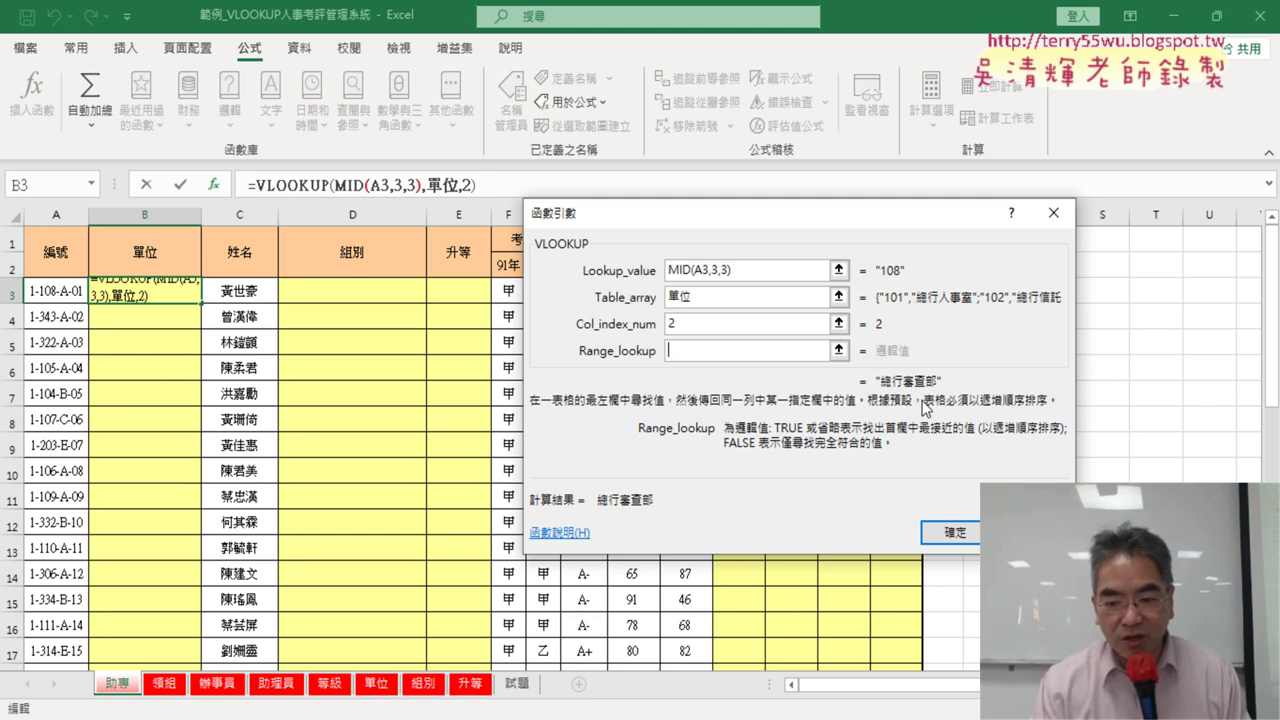
pyautogui.write('0')
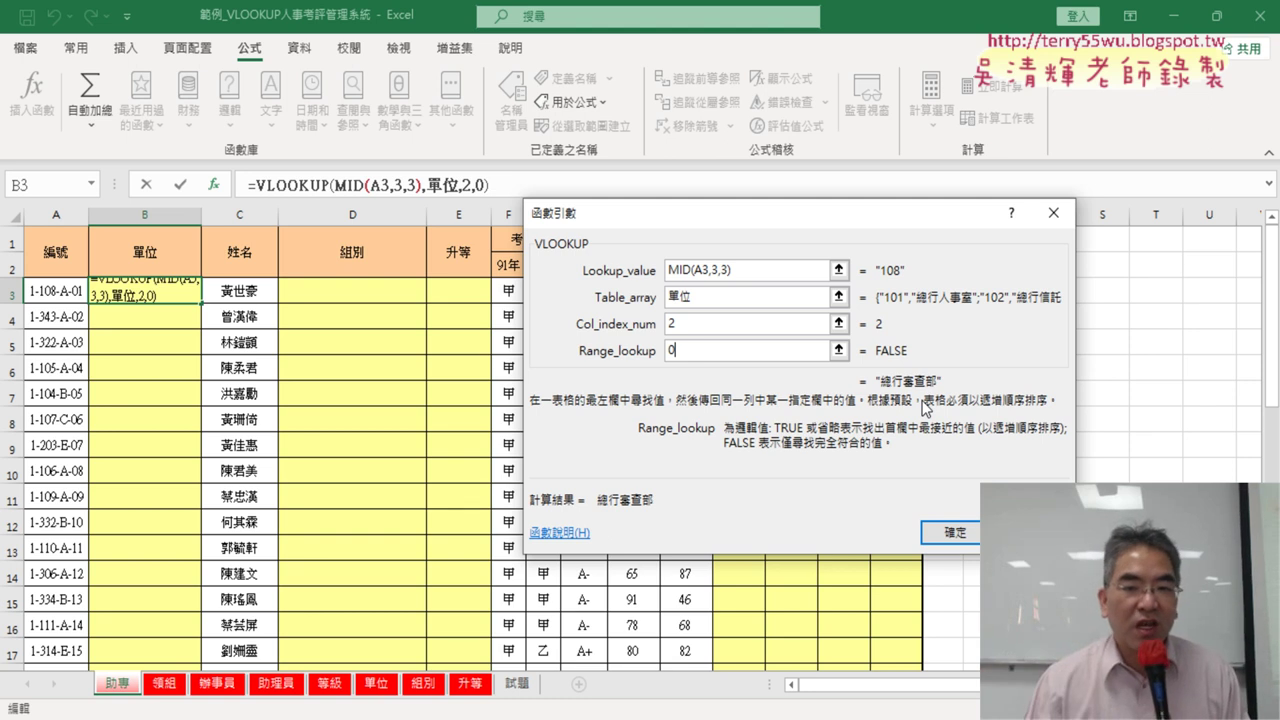
pyautogui.click(955, 534)
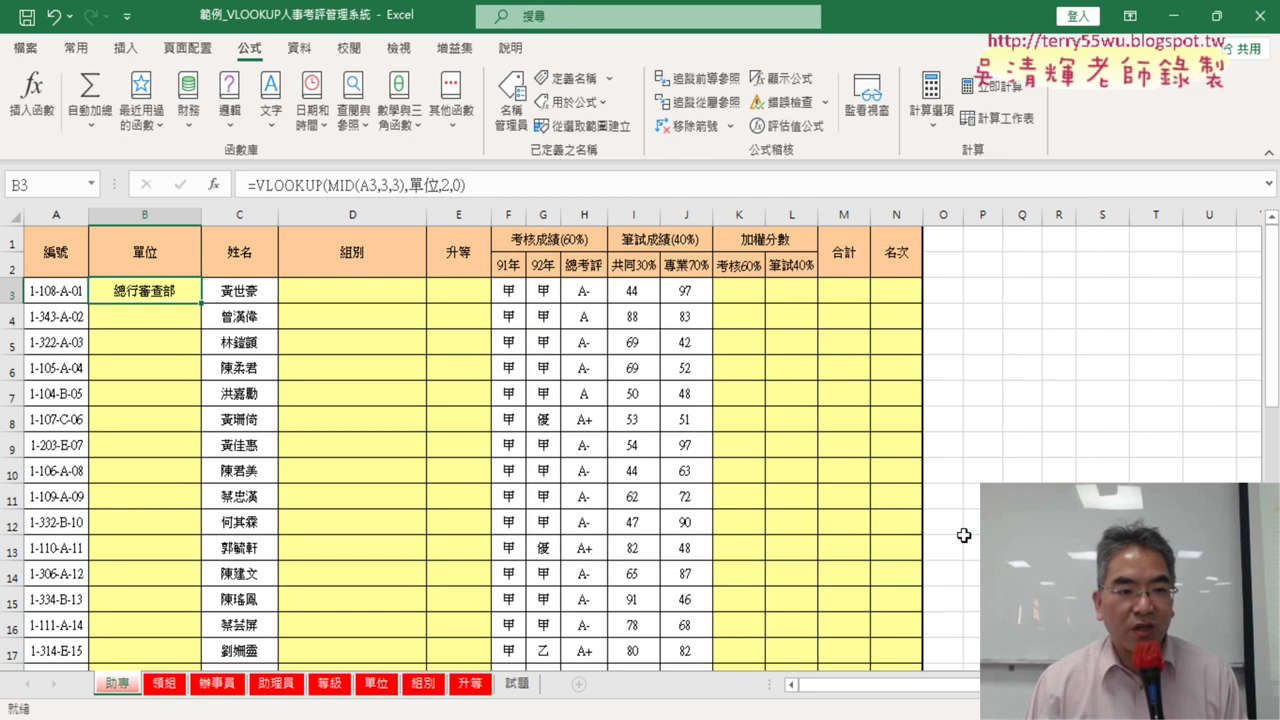
# Step: Fill B3's unit lookup down to B40 and review the filled 單位 column
pyautogui.doubleClick(200, 302)
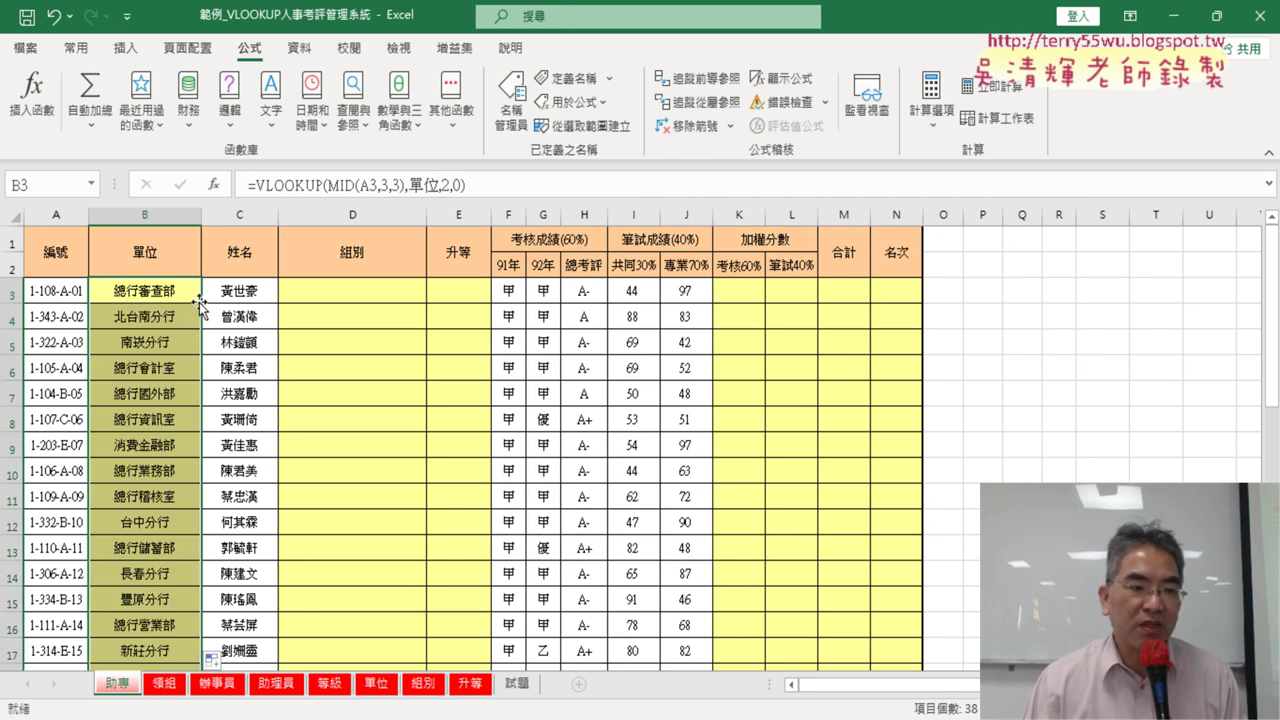
pyautogui.scroll(-4, 160, 342)
pyautogui.scroll(-5, 160, 342)
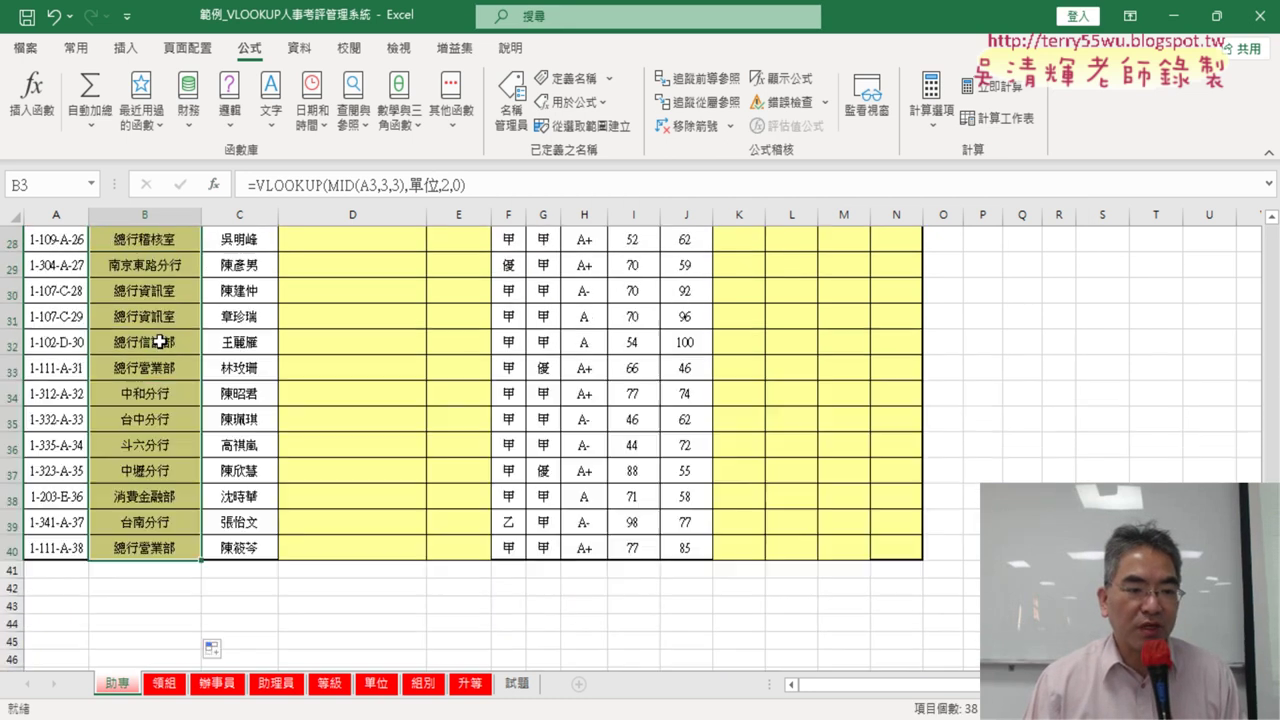
pyautogui.scroll(9, 160, 342)
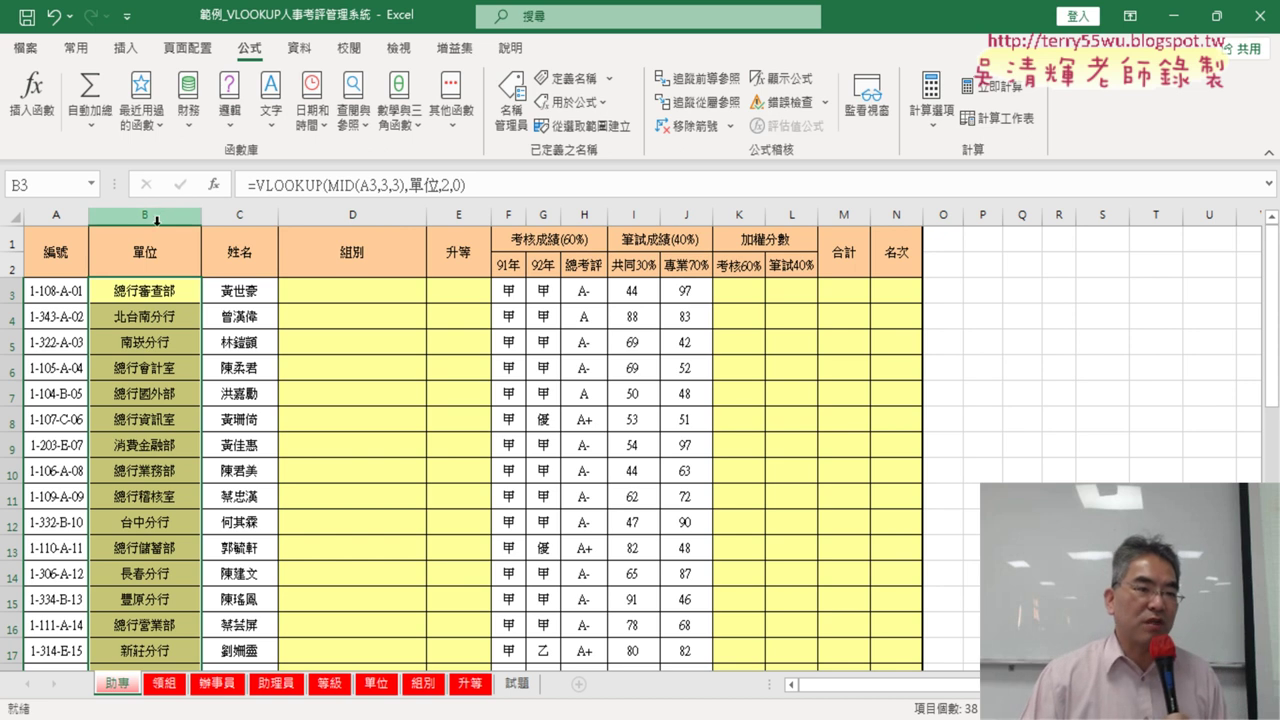
pyautogui.click(157, 211)
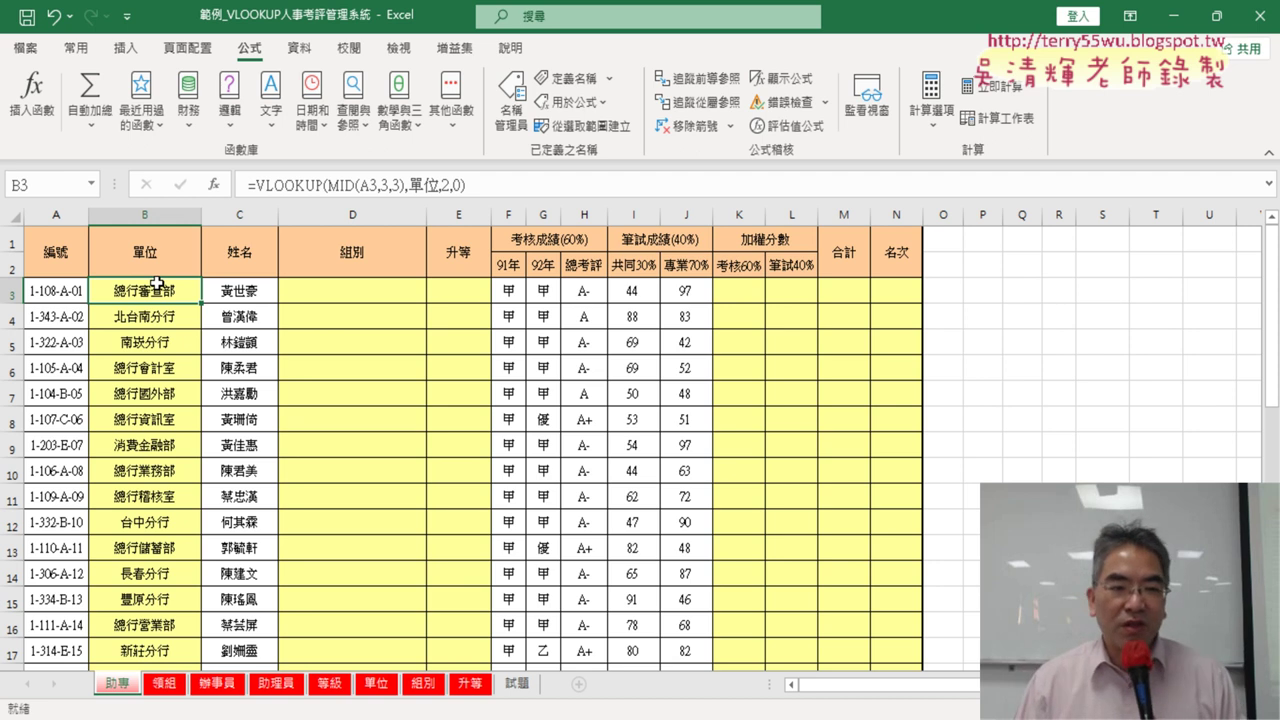
pyautogui.click(356, 291)
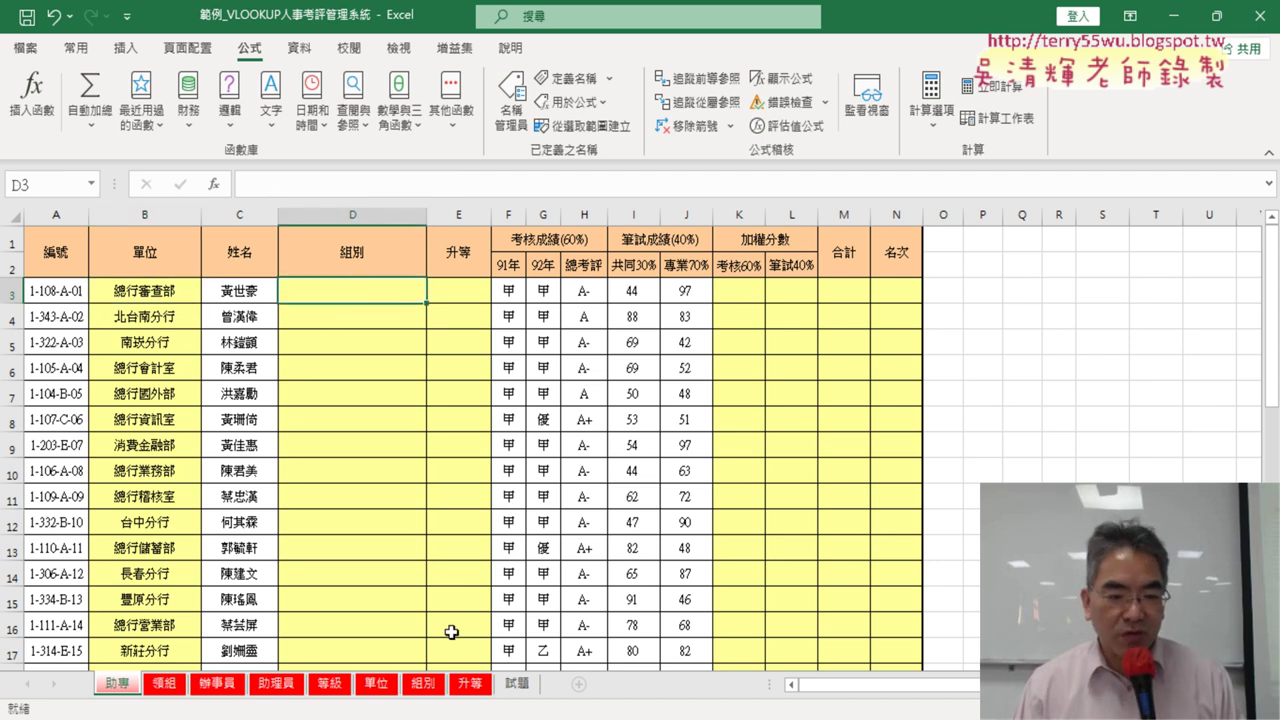
# Step: Check the 組別 group table, then pick MID from the recently used functions for D3
pyautogui.click(421, 688)
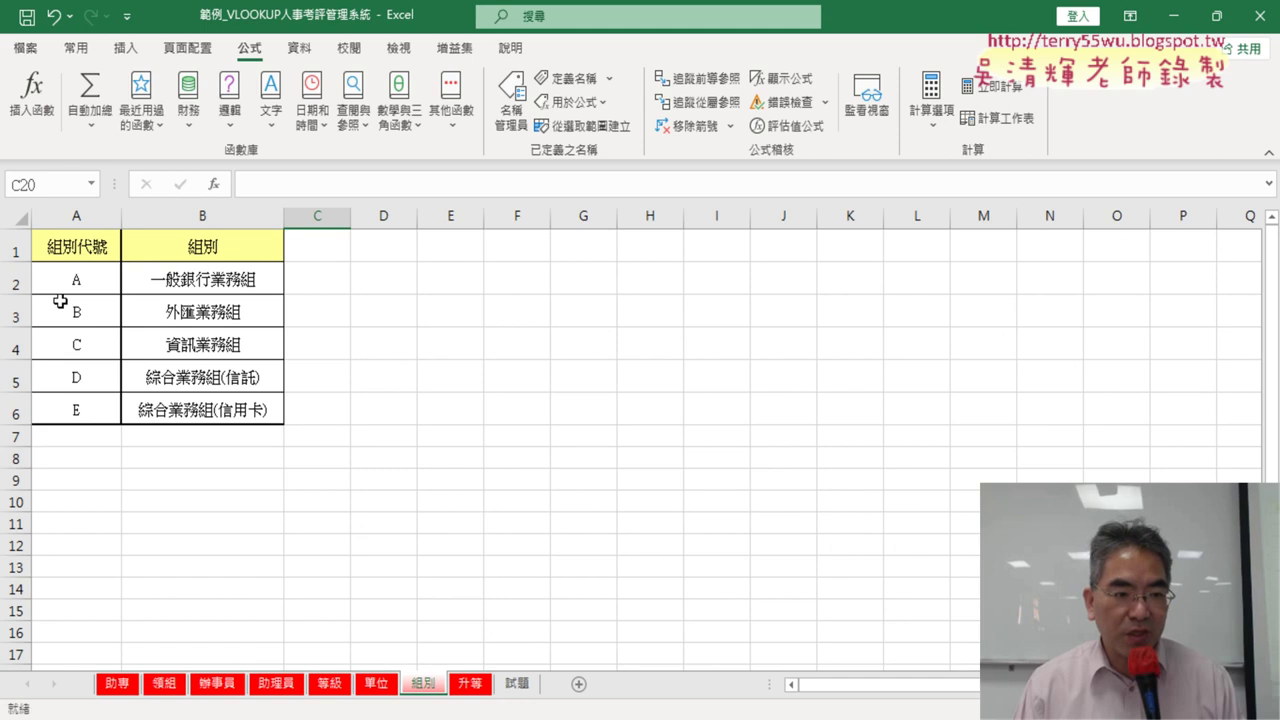
pyautogui.click(118, 686)
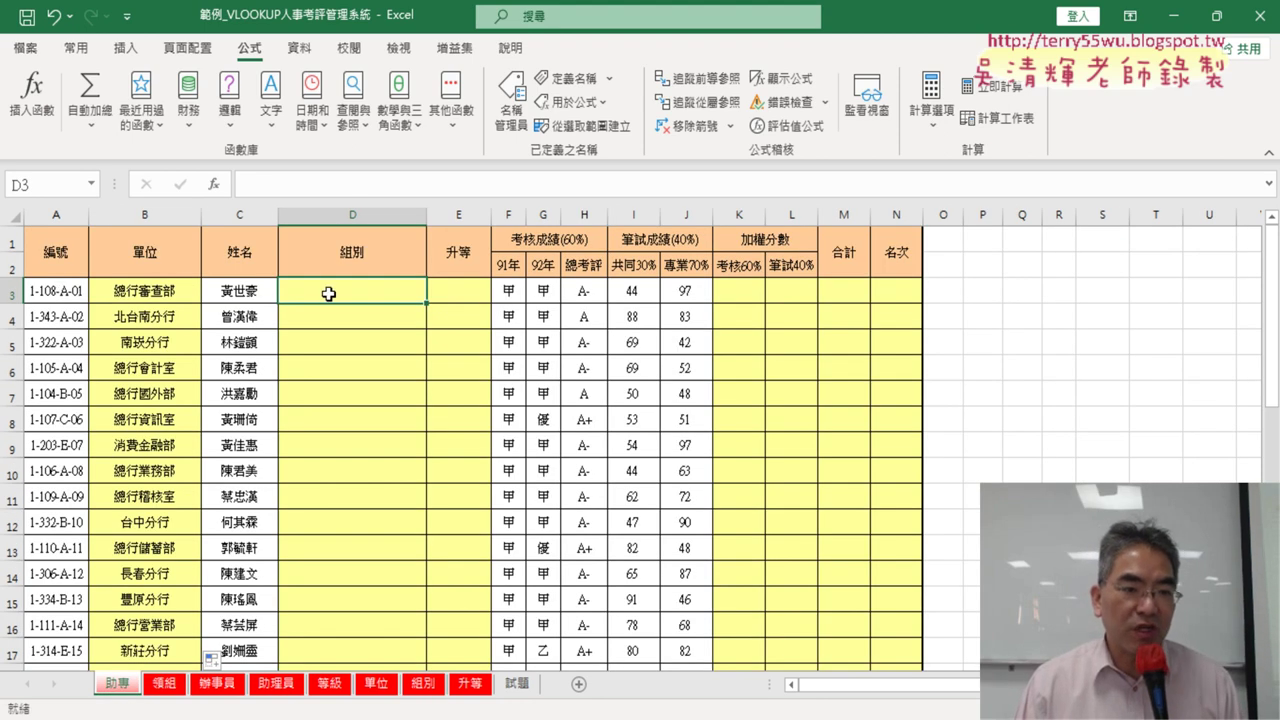
pyautogui.click(218, 185)
pyautogui.click(905, 281)
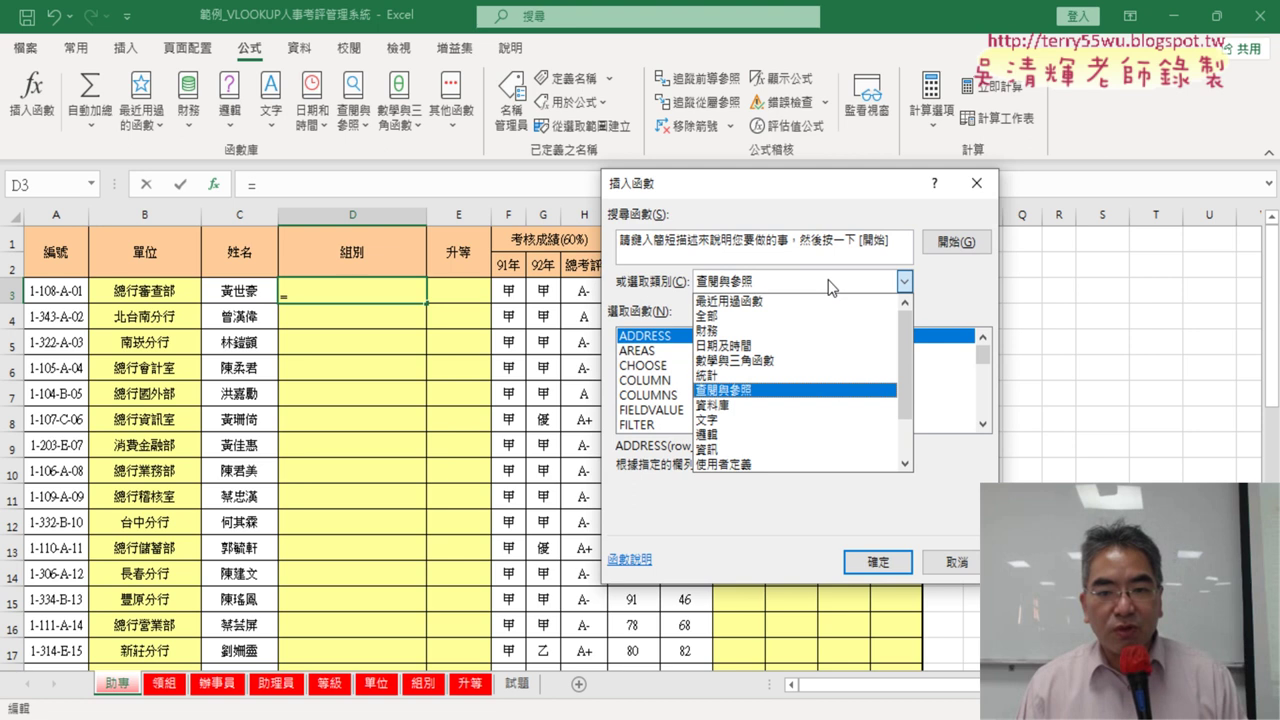
pyautogui.click(818, 302)
pyautogui.click(638, 350)
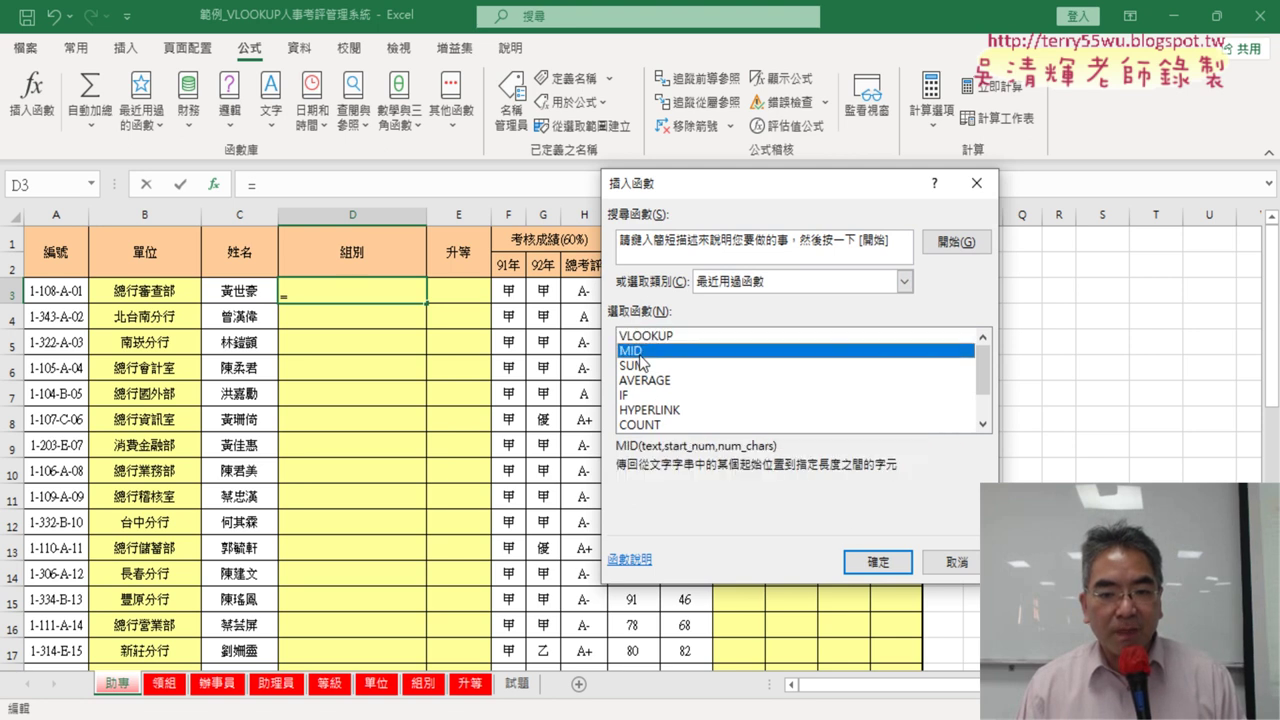
pyautogui.click(792, 286)
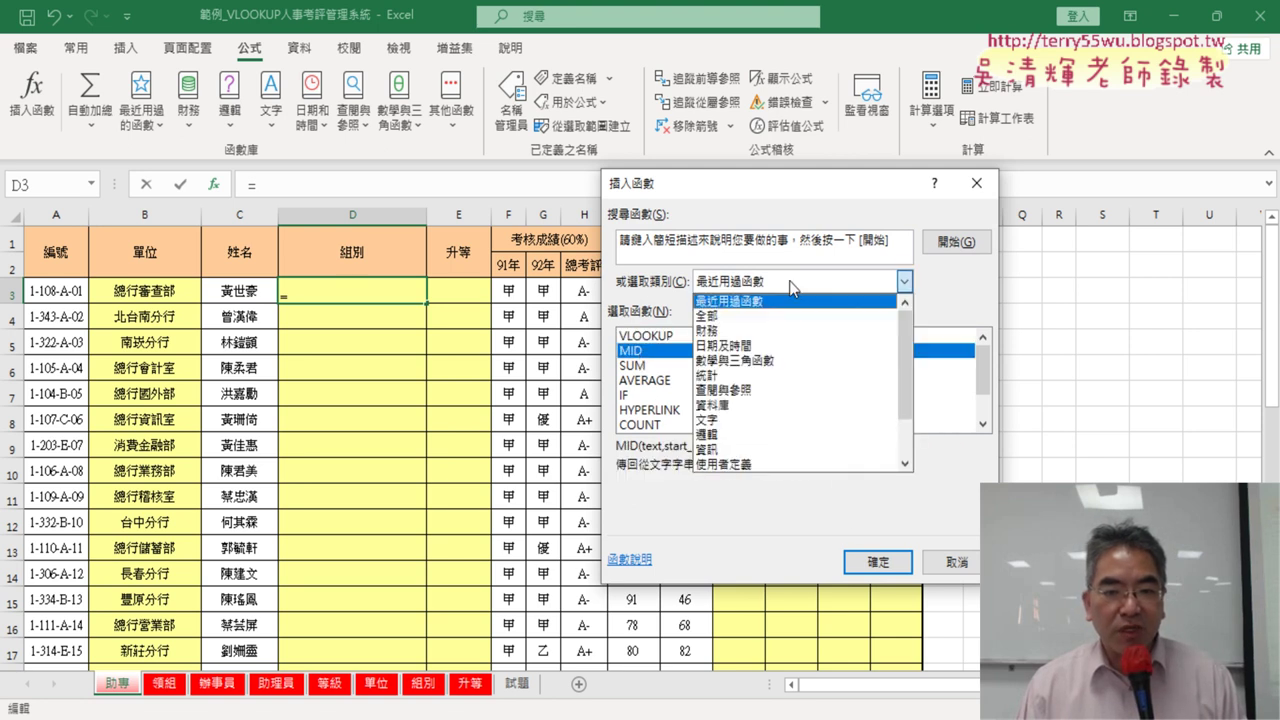
pyautogui.click(792, 286)
pyautogui.click(877, 562)
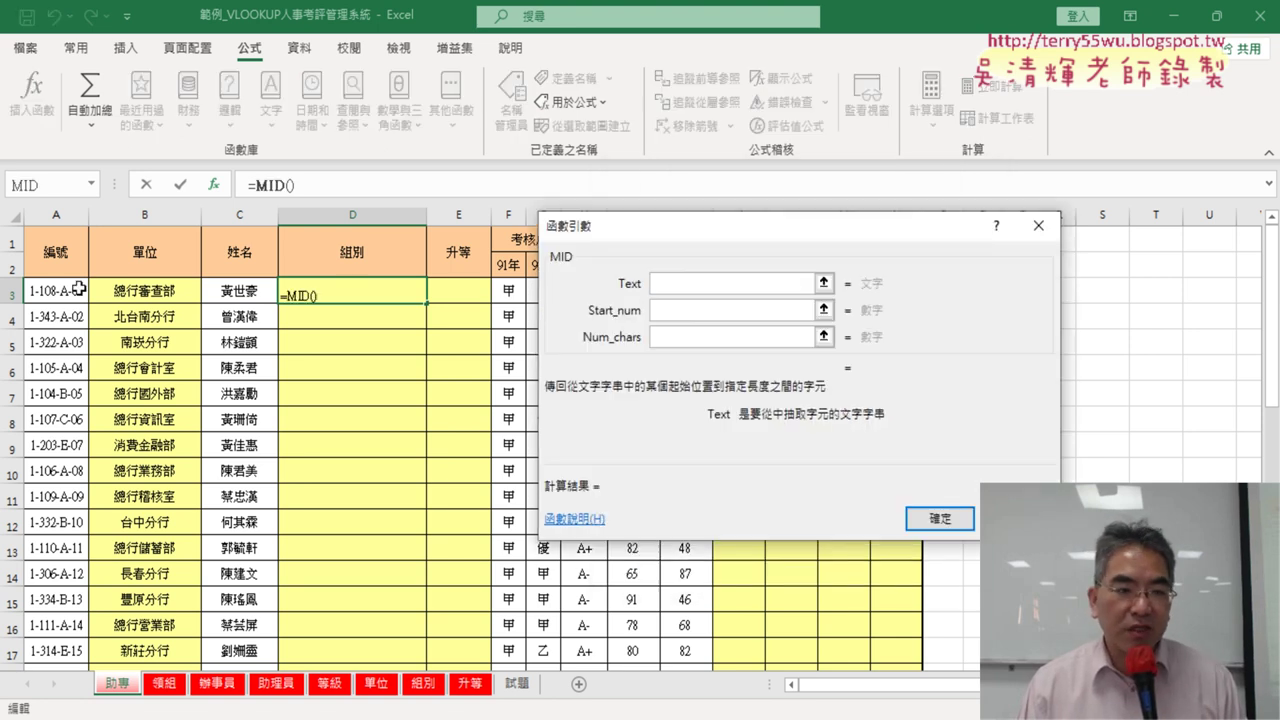
# Step: Set MID's arguments to A3, 7 and 1 so D3 returns group code A
pyautogui.click(78, 289)
pyautogui.click(672, 309)
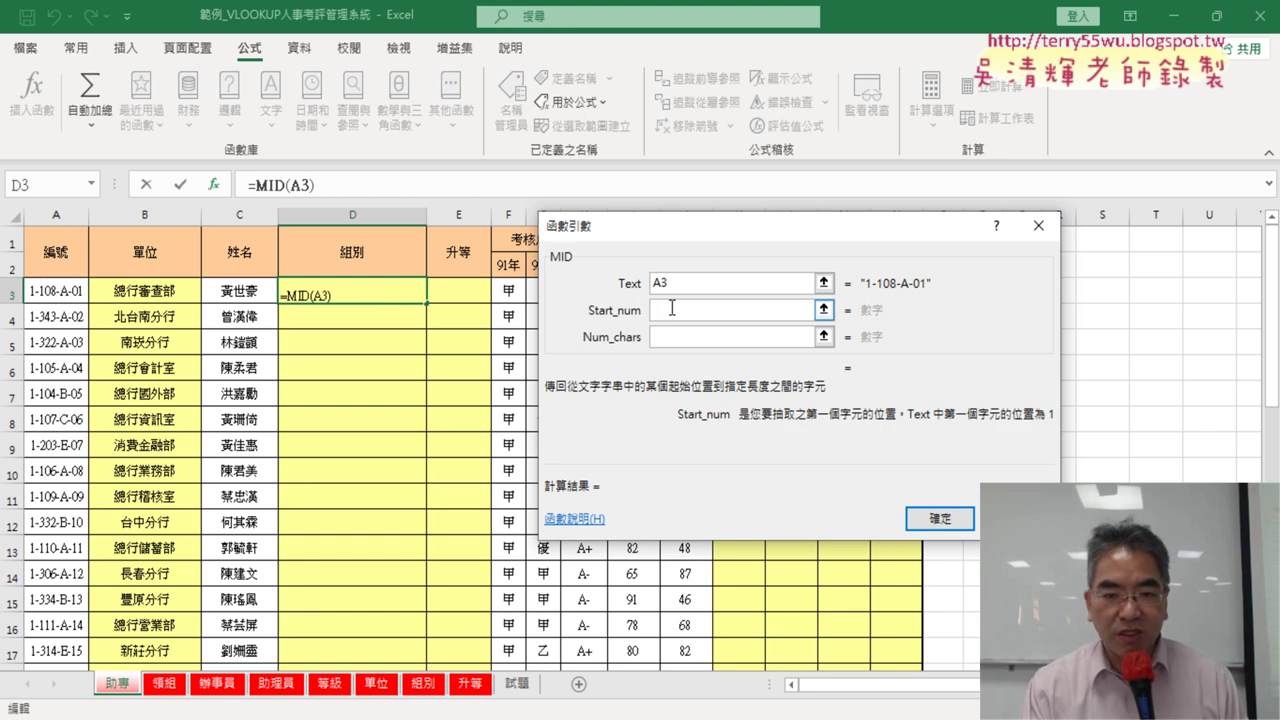
pyautogui.write('7')
pyautogui.press('Tab')
pyautogui.write('1')
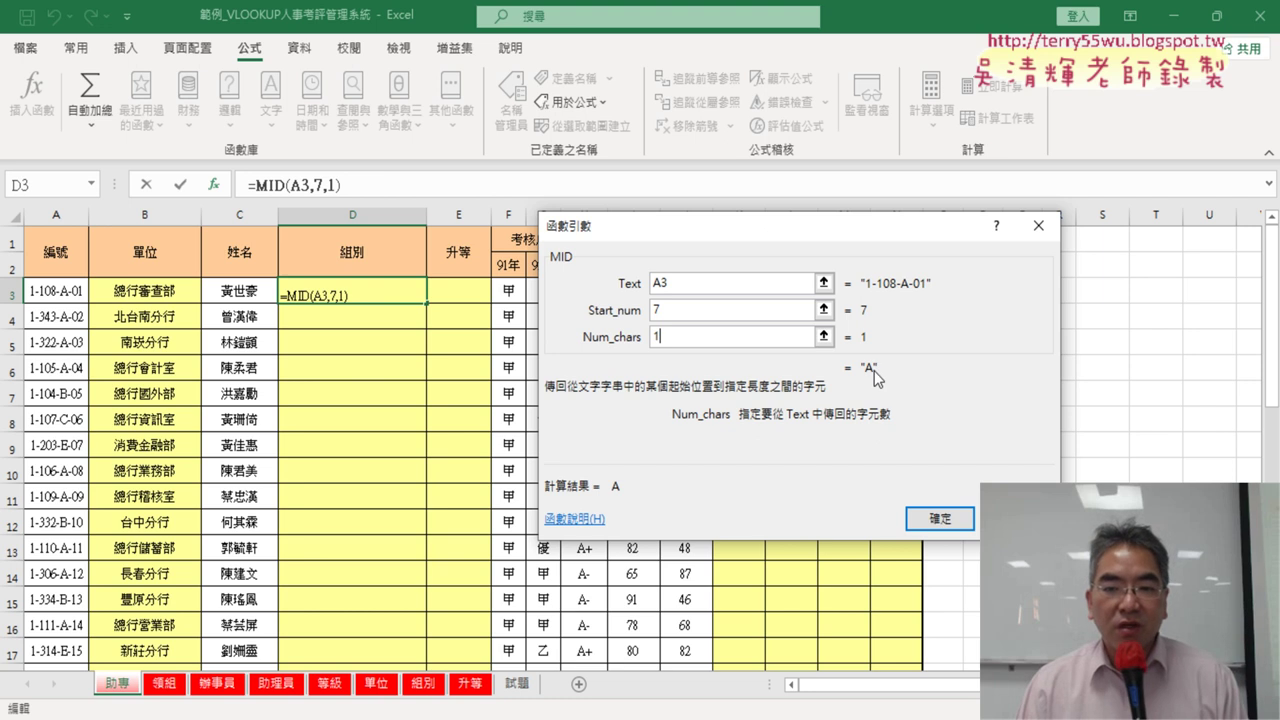
pyautogui.click(937, 519)
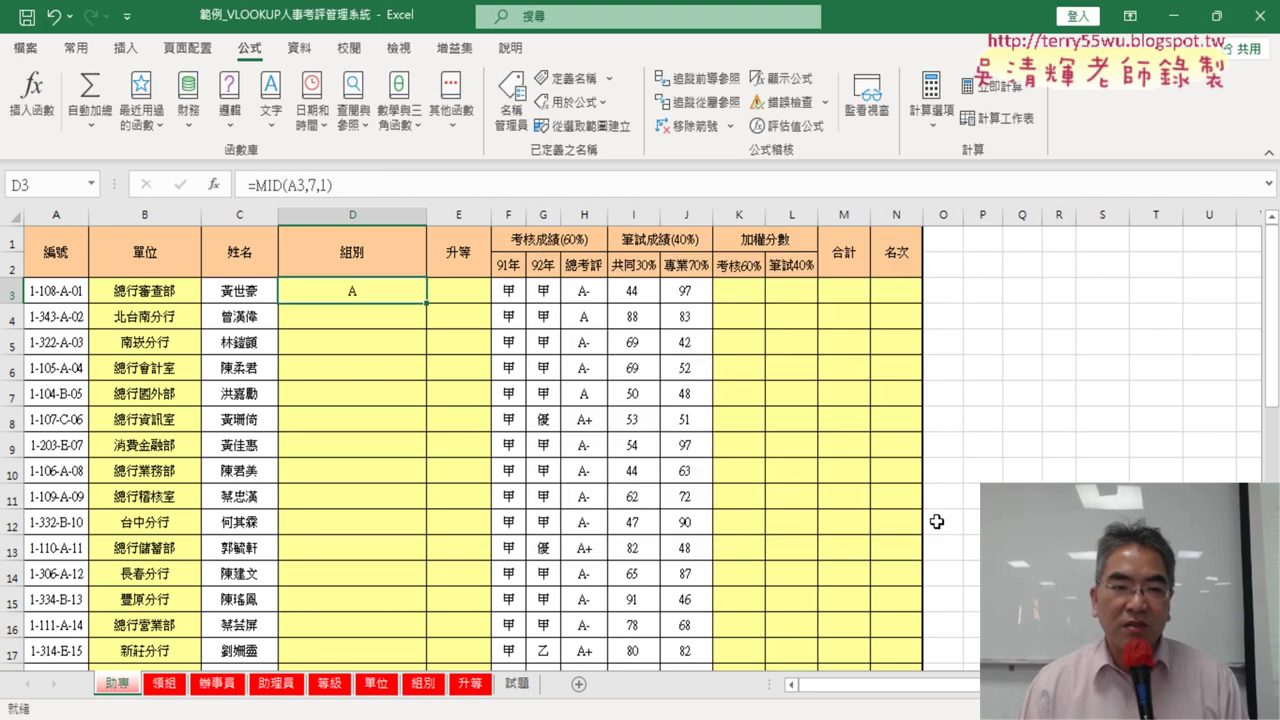
# Step: Cut MID(A3,7,1) out of D3's formula and start a VLOOKUP in its place
pyautogui.moveTo(256, 186); pyautogui.dragTo(320, 187)
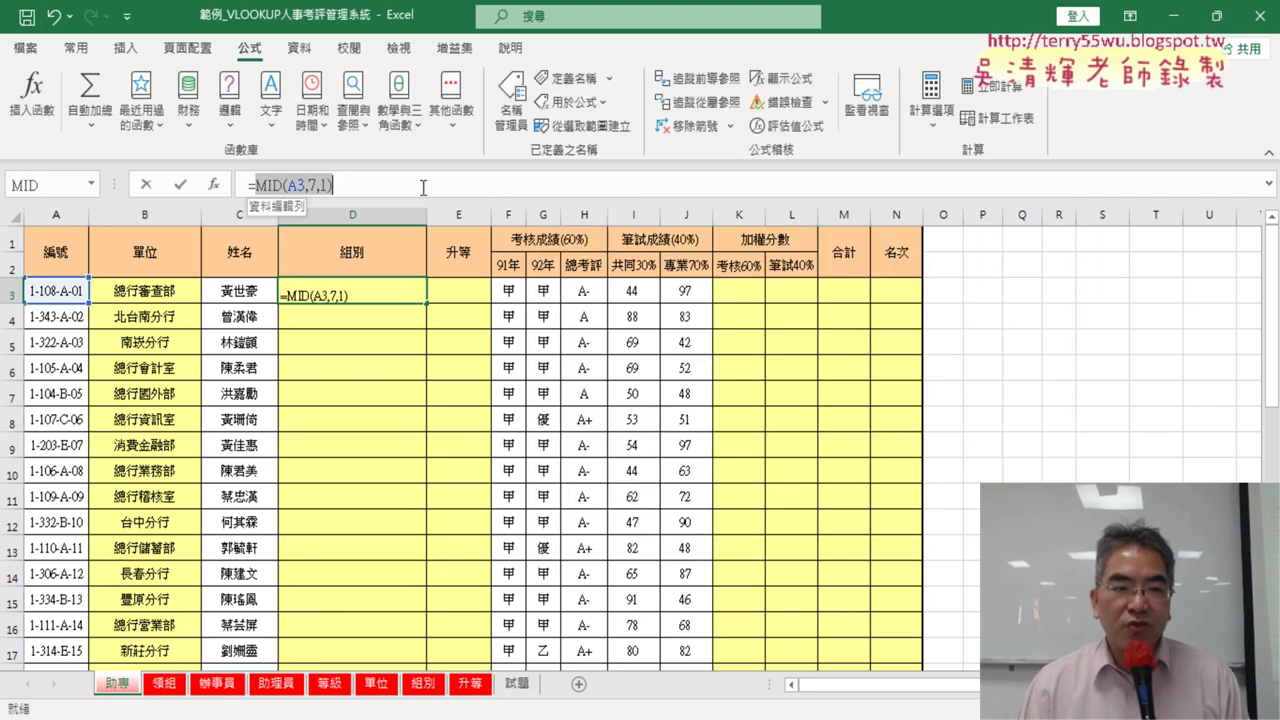
pyautogui.rightClick(307, 188)
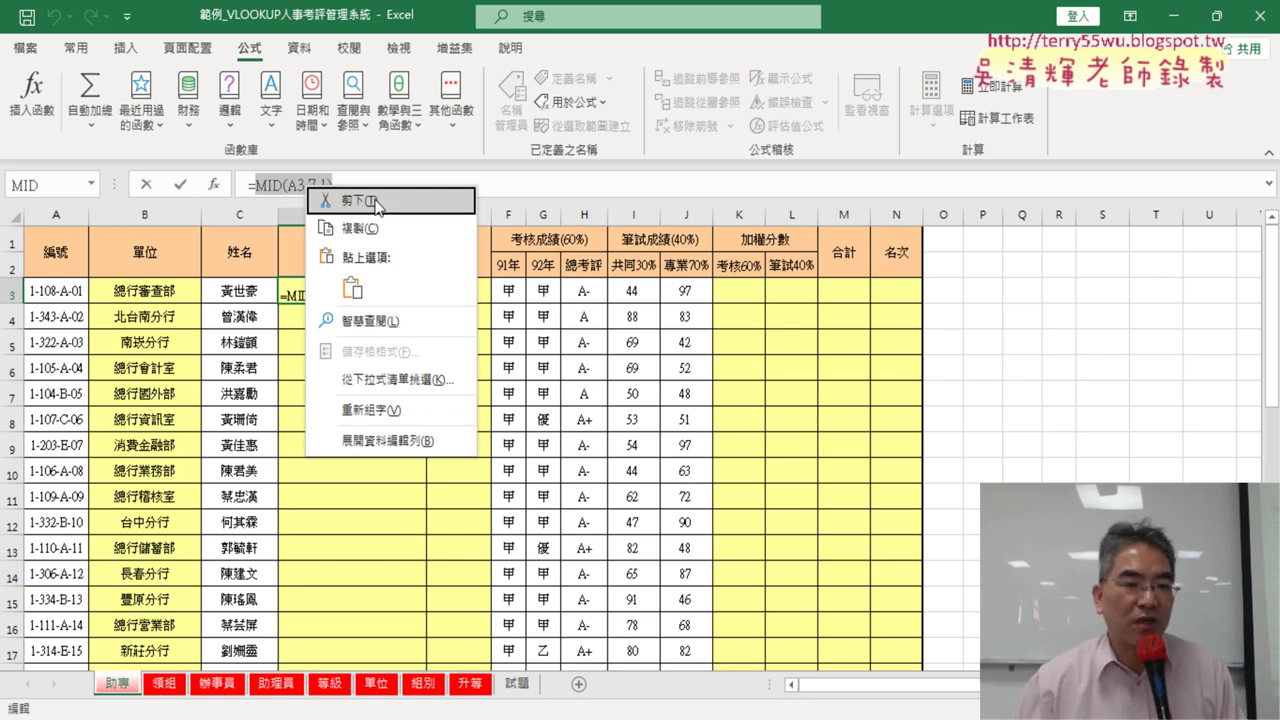
pyautogui.click(447, 201)
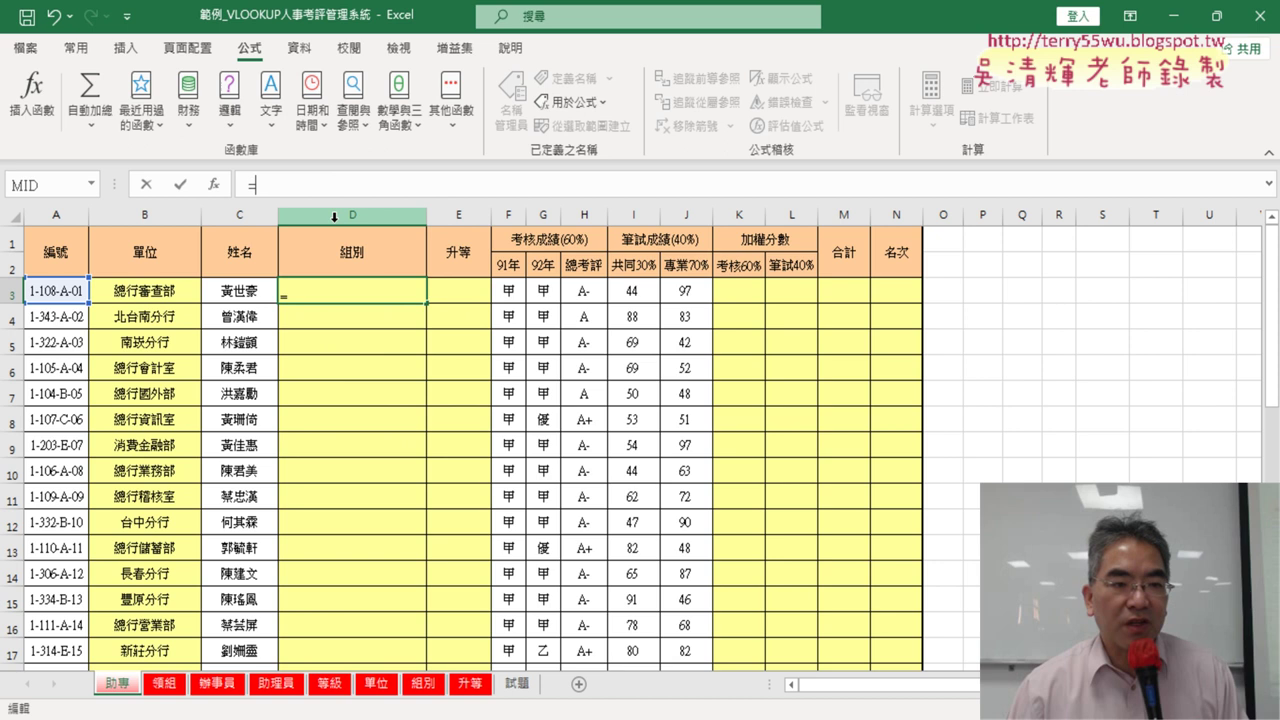
pyautogui.click(213, 184)
pyautogui.doubleClick(765, 350)
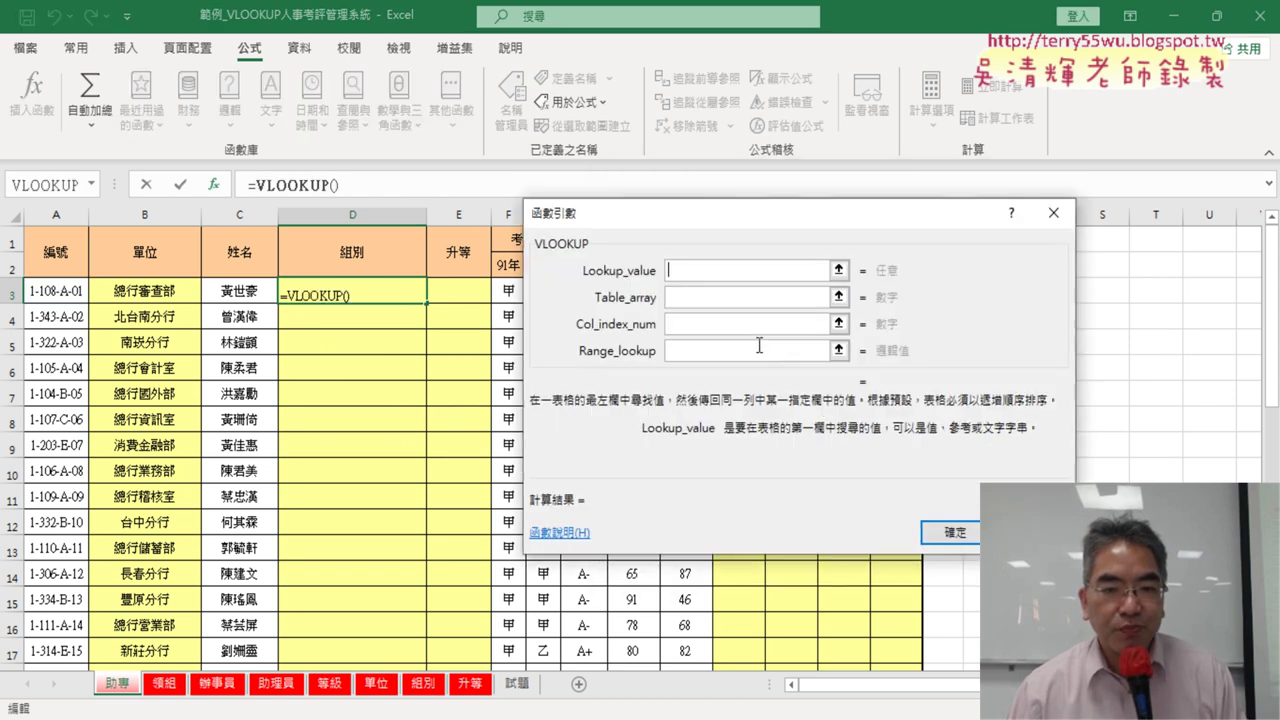
# Step: Paste MID(A3,7,1) as the lookup value and use the named range 組別 as the table
pyautogui.rightClick(715, 272)
pyautogui.click(757, 324)
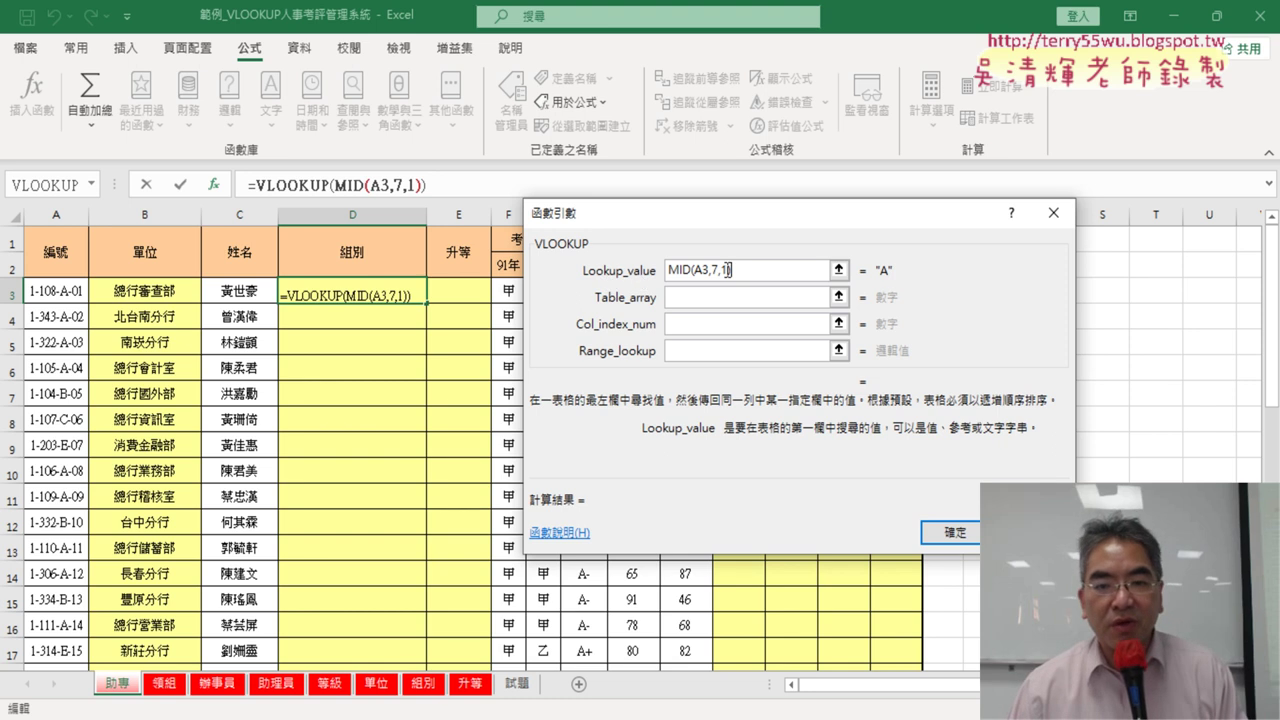
pyautogui.click(721, 298)
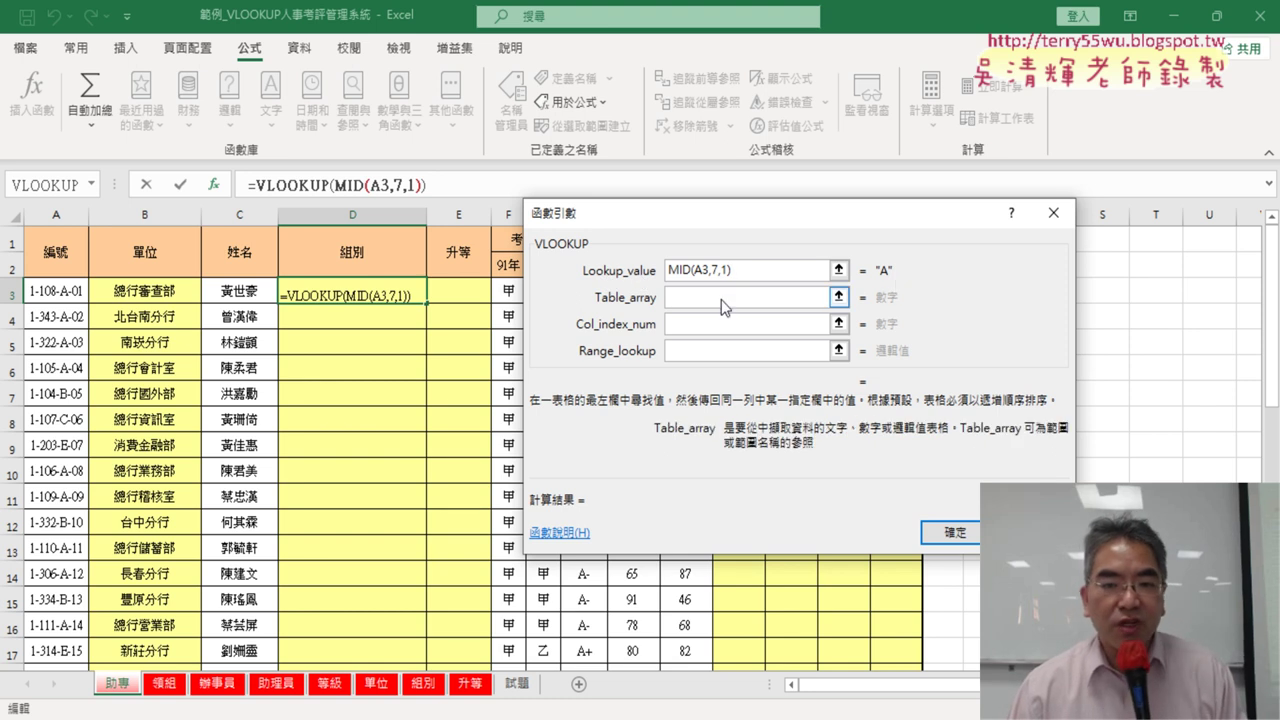
pyautogui.press('F3')
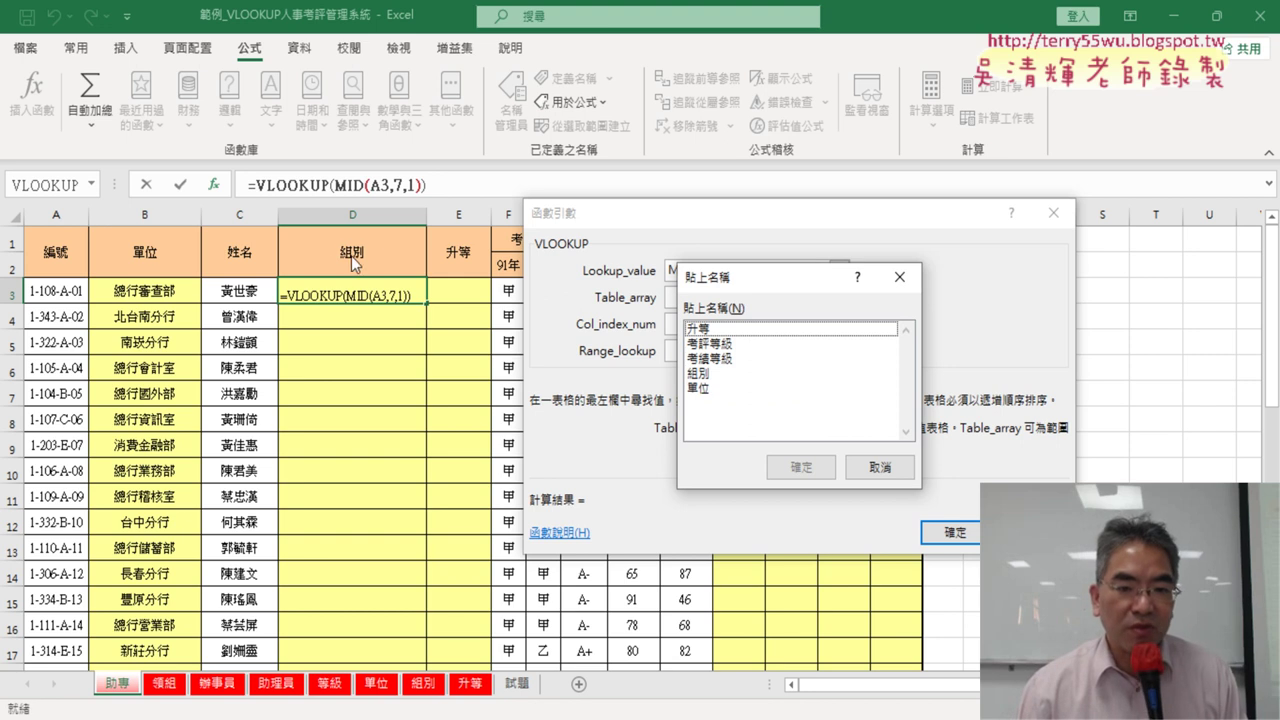
pyautogui.click(698, 372)
pyautogui.click(801, 467)
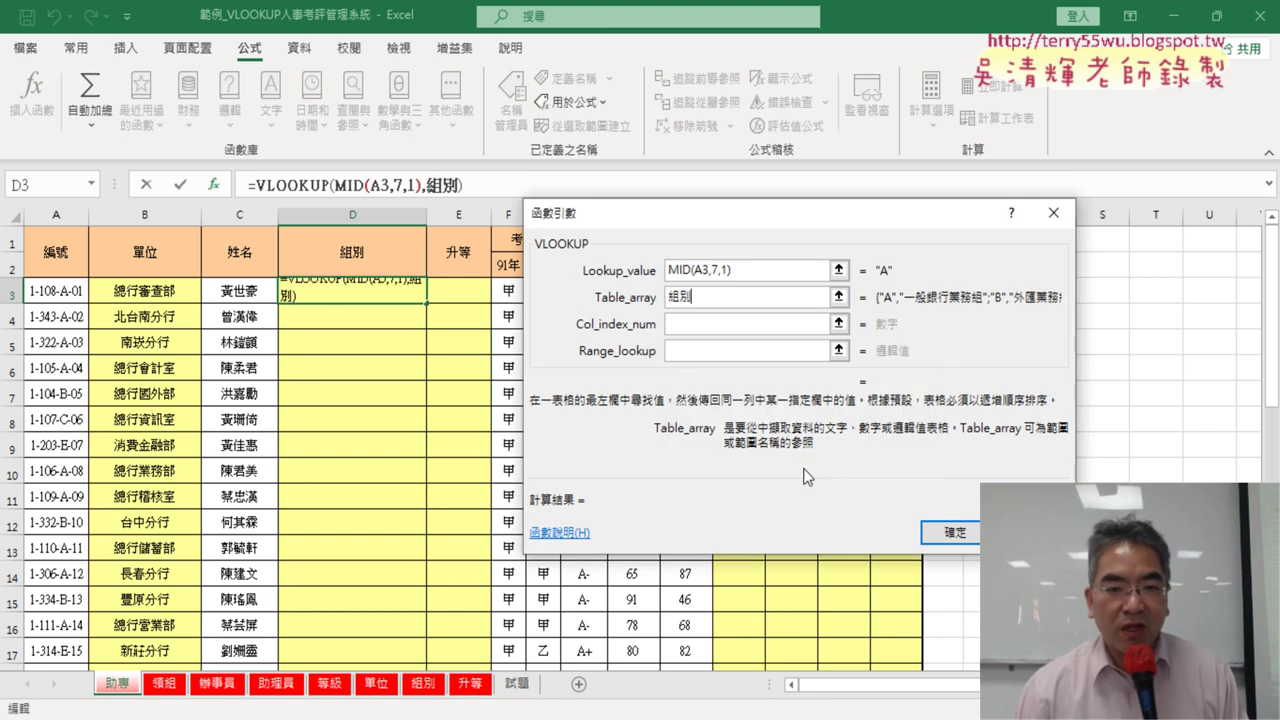
pyautogui.click(710, 324)
pyautogui.click(706, 297)
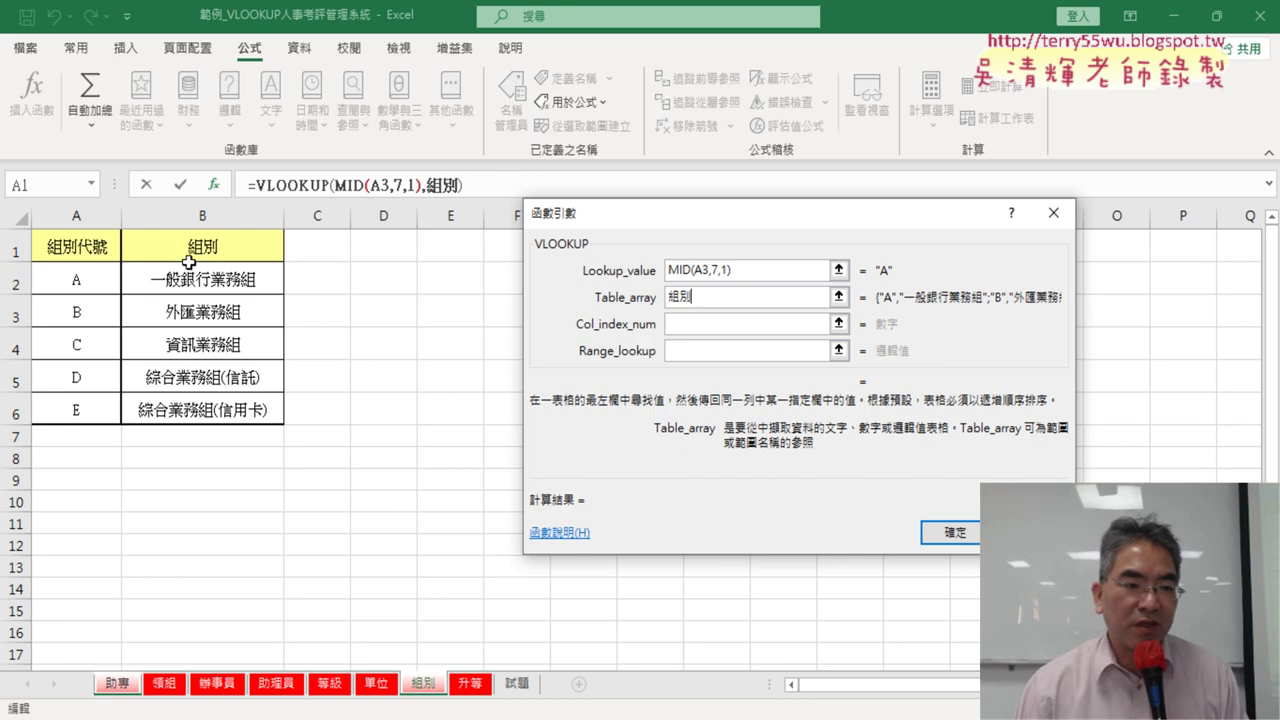
# Step: Set column 2 with exact match 0, confirm, and fill the group lookup down column D
pyautogui.click(686, 325)
pyautogui.write('2')
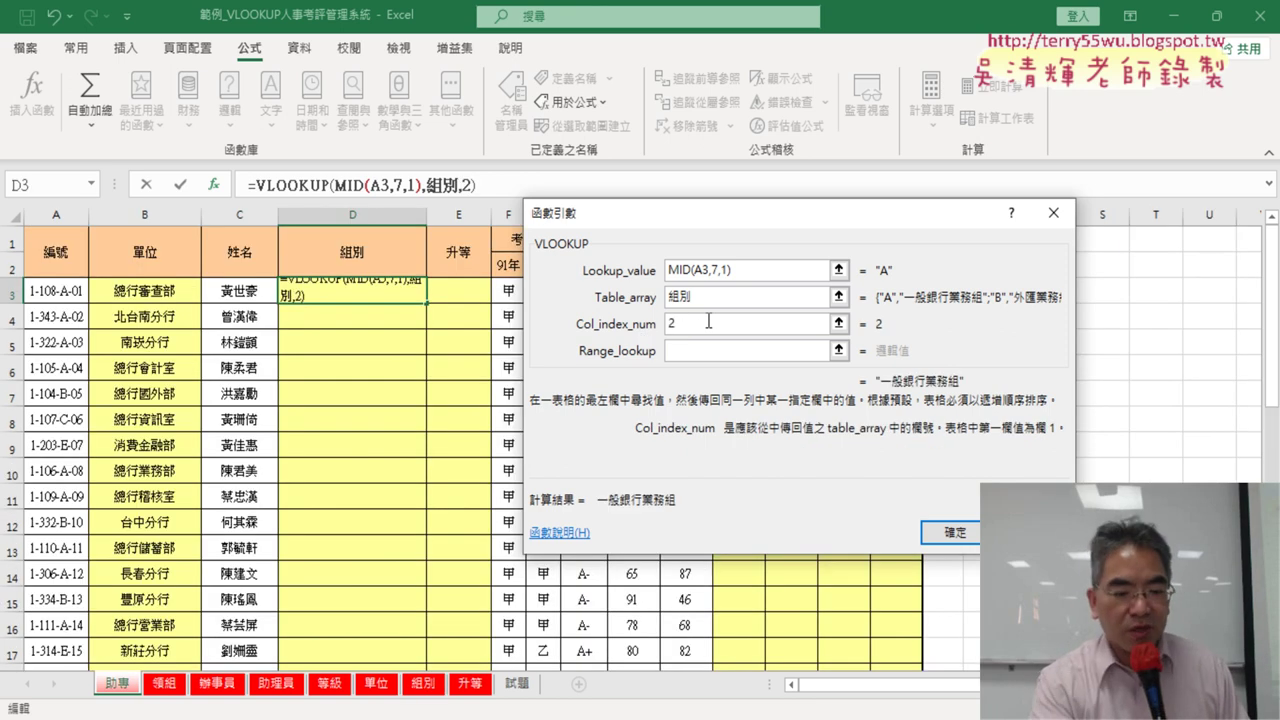
pyautogui.press('Tab')
pyautogui.write('0')
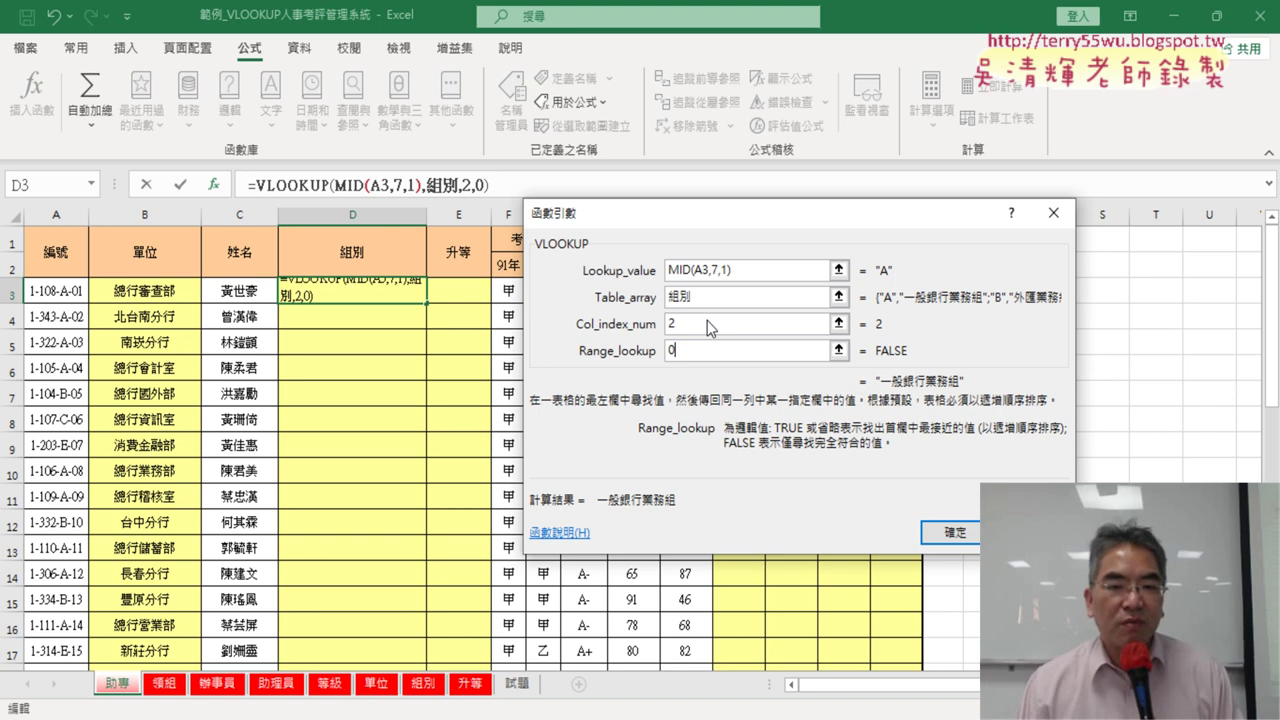
pyautogui.click(670, 350)
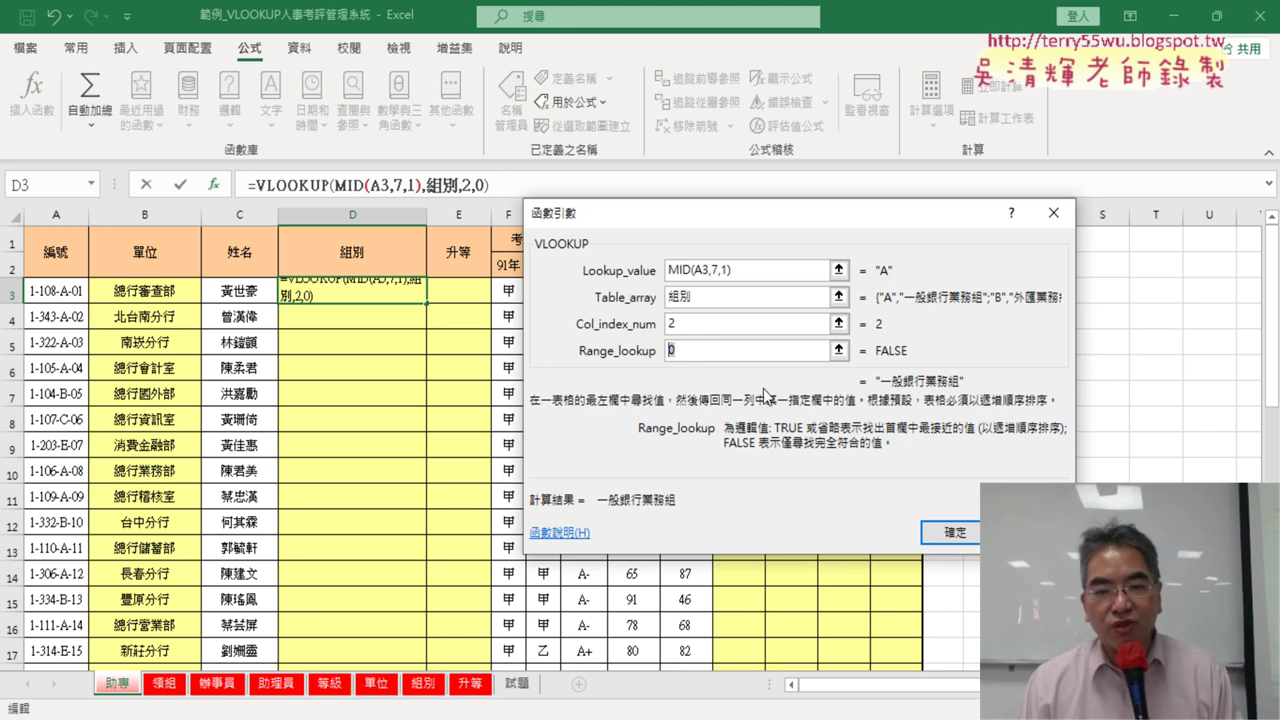
pyautogui.click(955, 532)
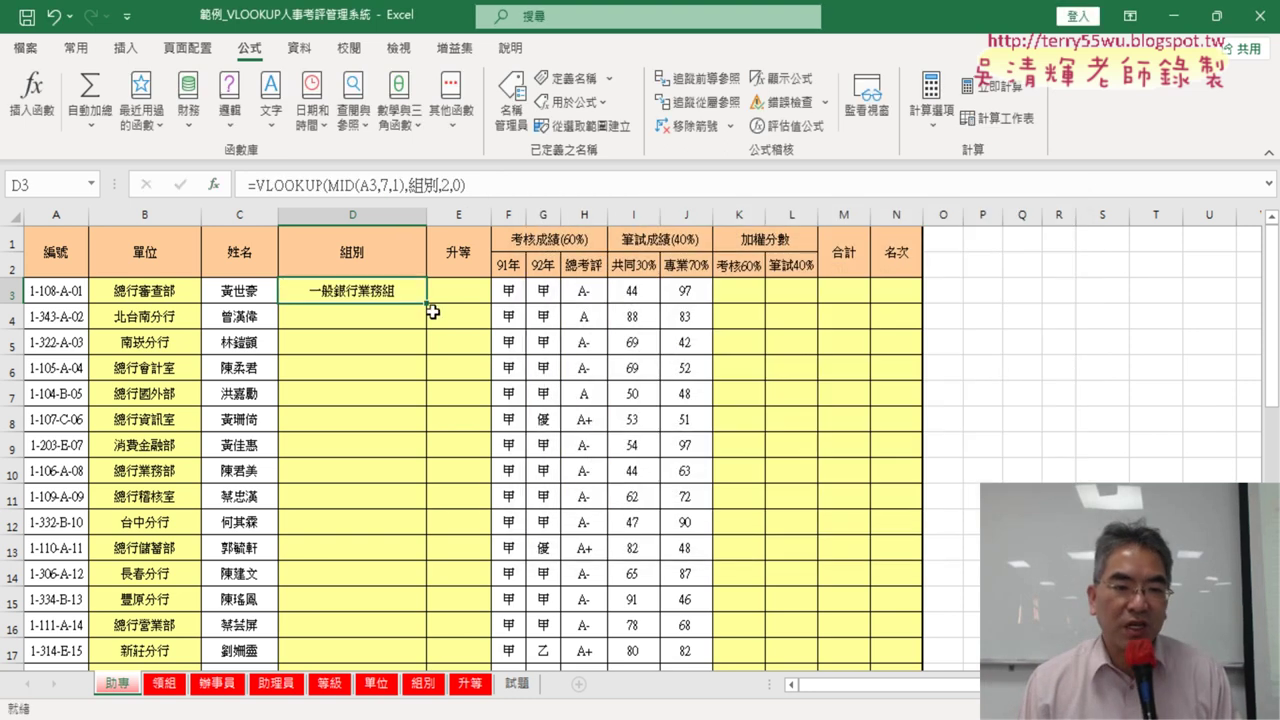
pyautogui.doubleClick(428, 302)
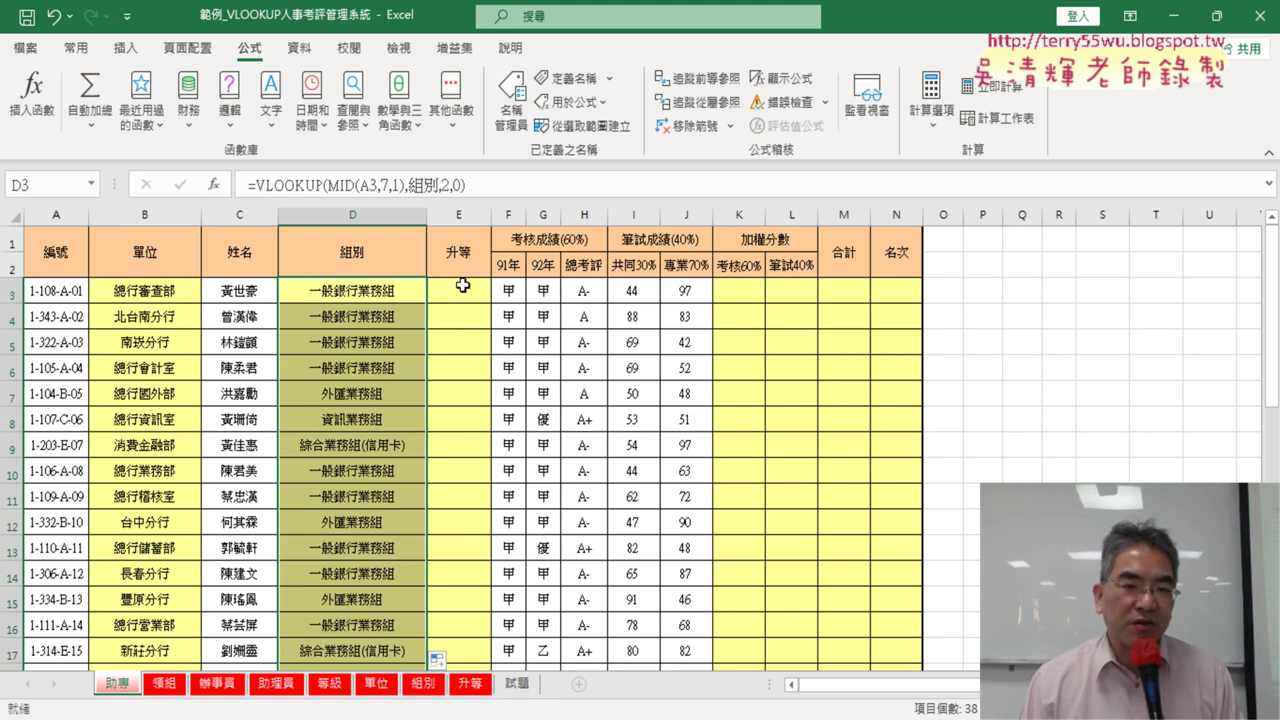
# Step: Insert LEFT from the Text category into E3 with Text A3 and Num_chars 1
pyautogui.click(463, 286)
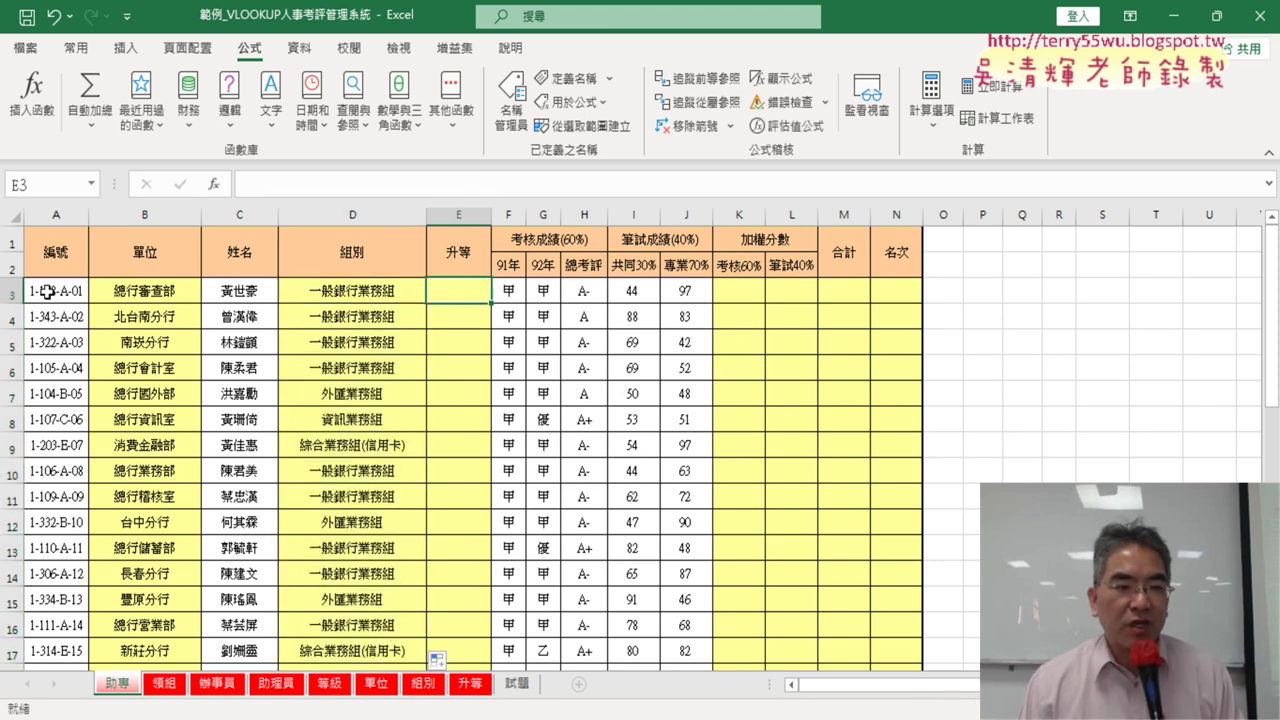
pyautogui.click(213, 184)
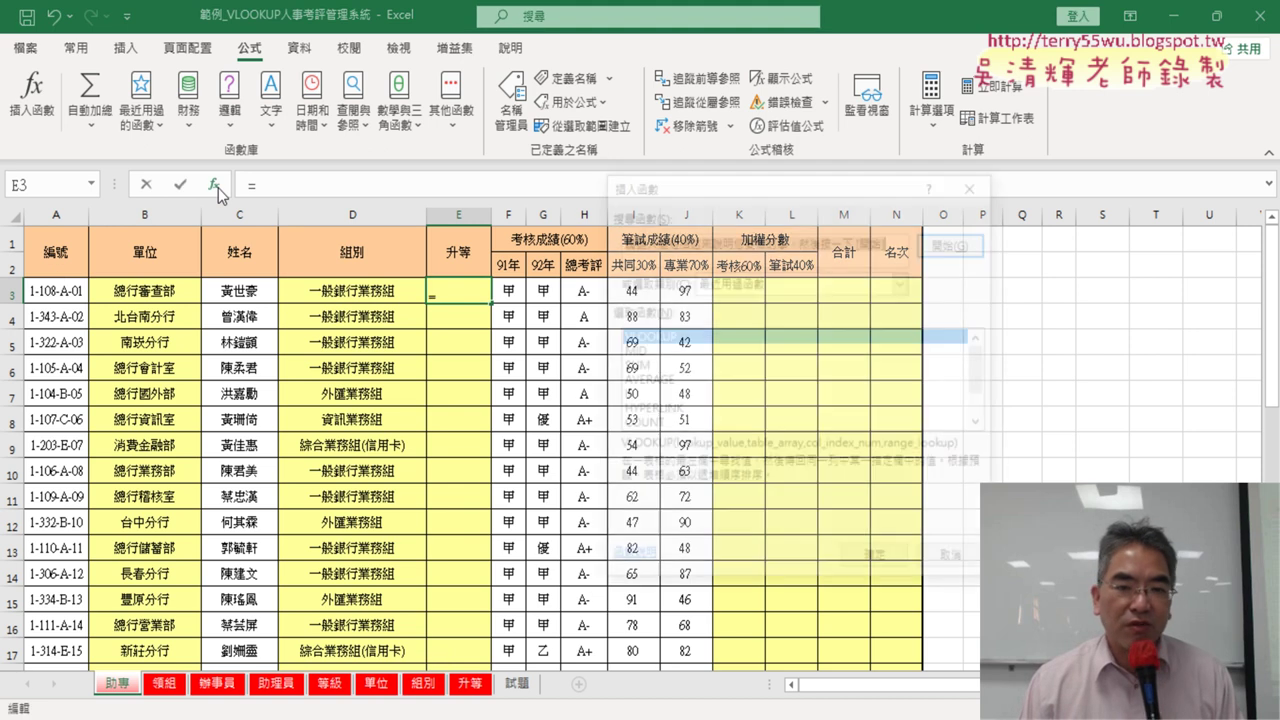
pyautogui.click(836, 286)
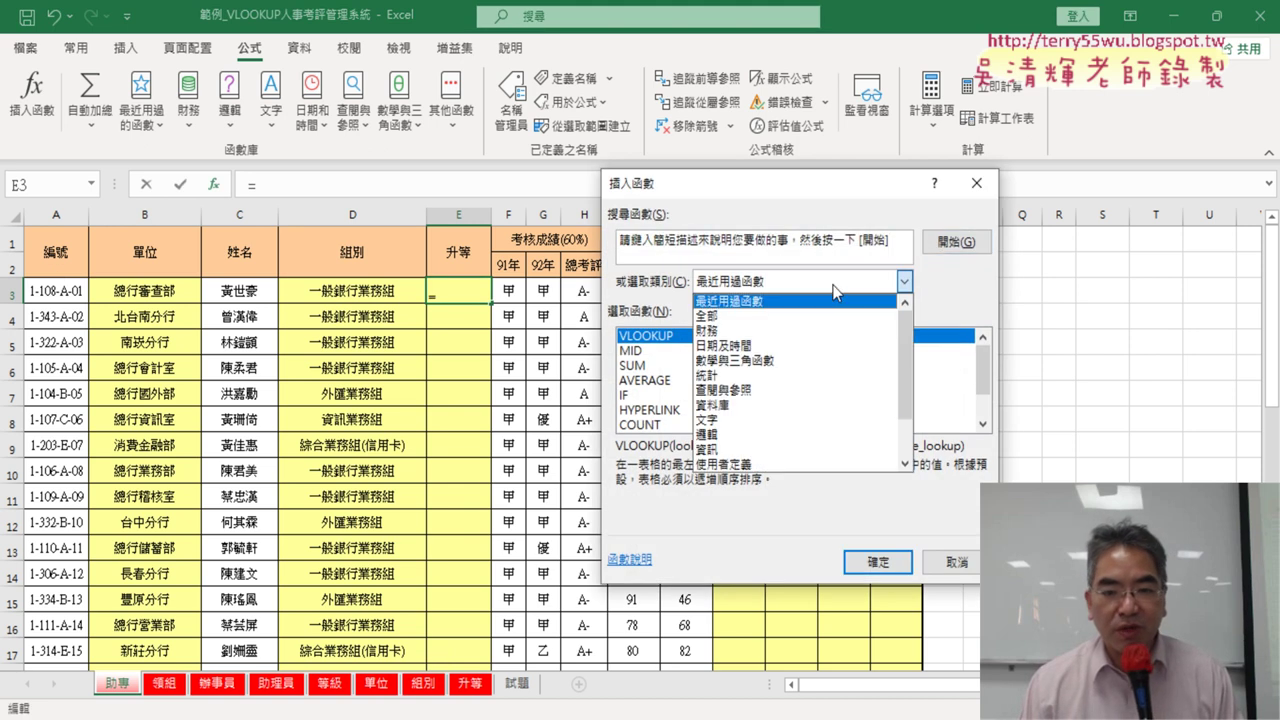
pyautogui.click(829, 420)
pyautogui.scroll(-2, 986, 418)
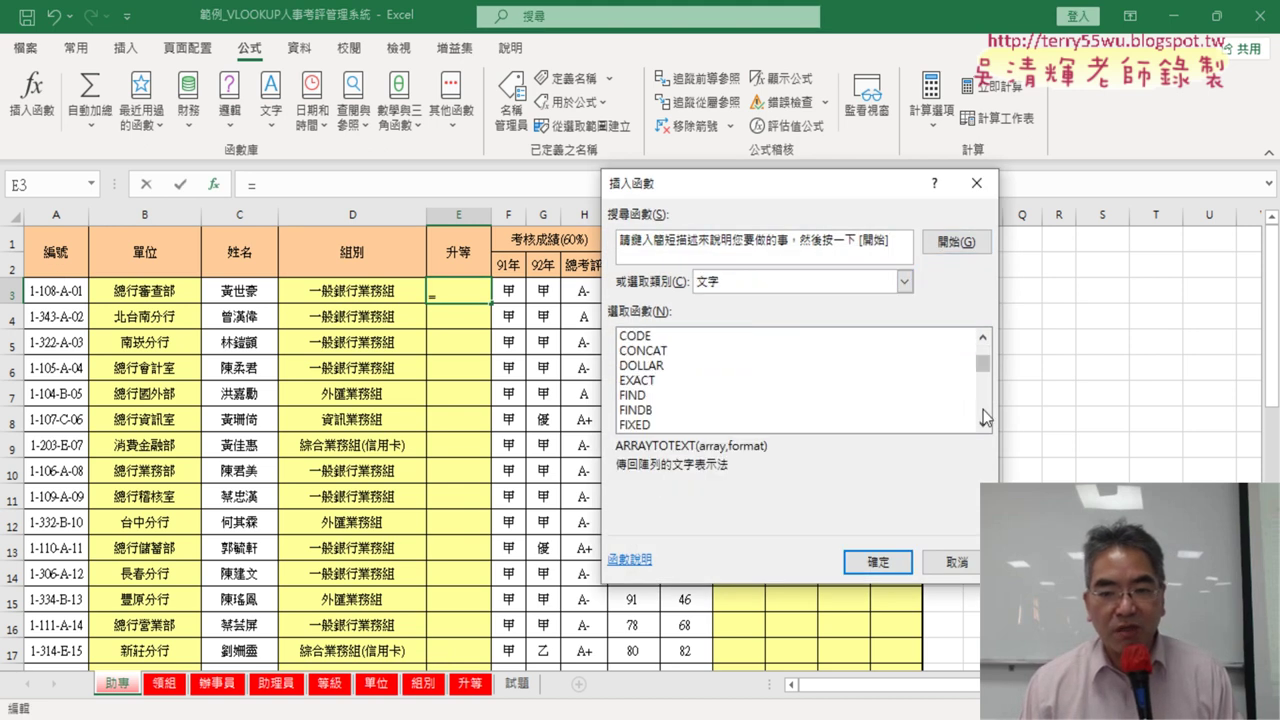
pyautogui.click(986, 427)
pyautogui.click(986, 427)
pyautogui.doubleClick(683, 408)
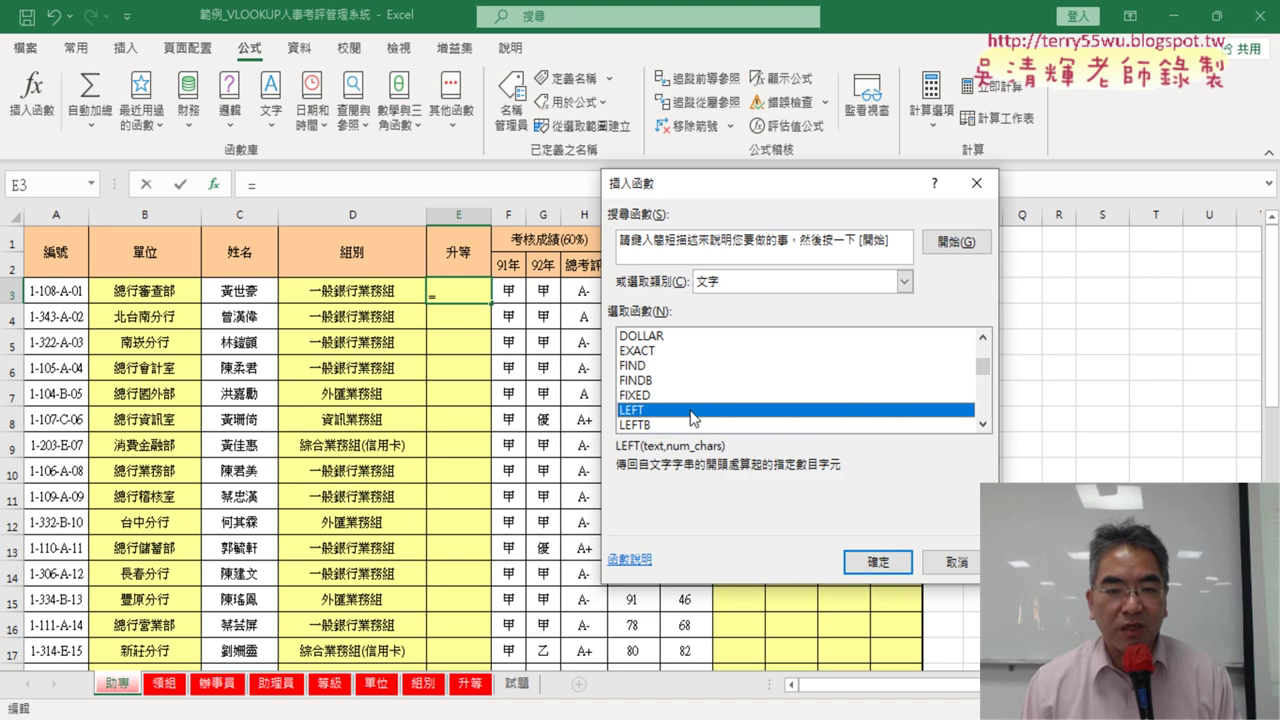
pyautogui.click(62, 291)
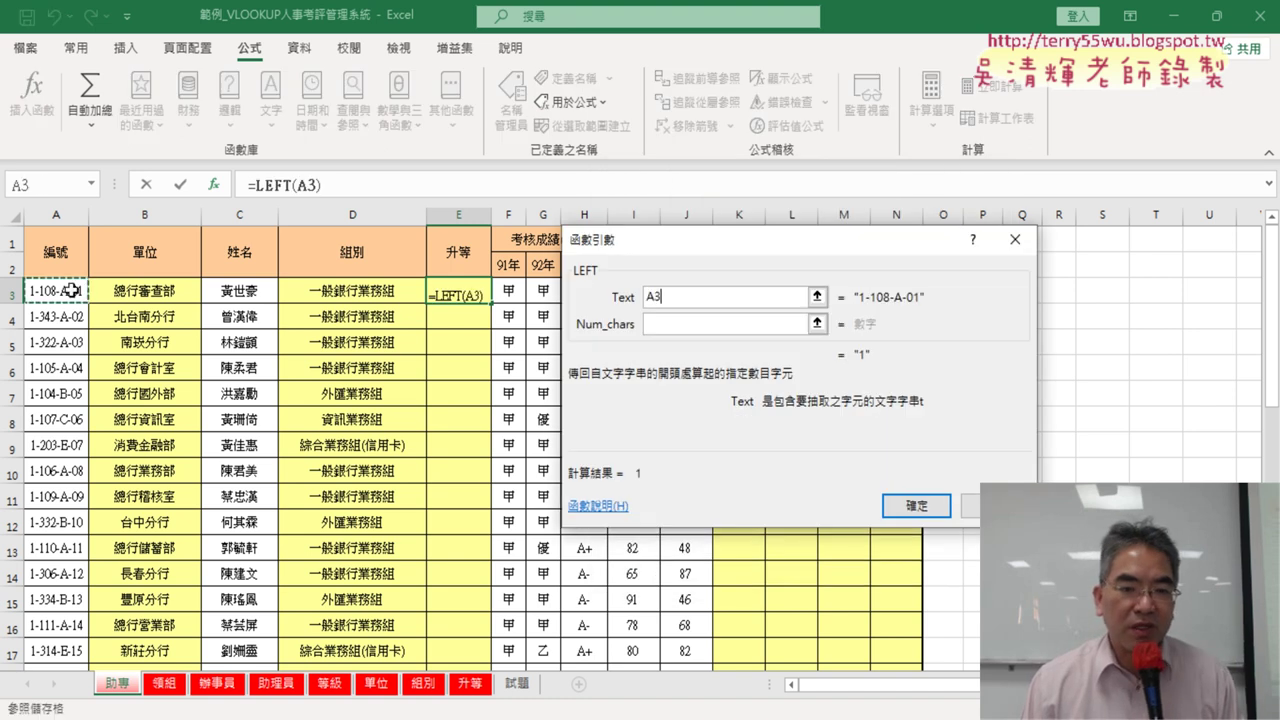
pyautogui.click(761, 323)
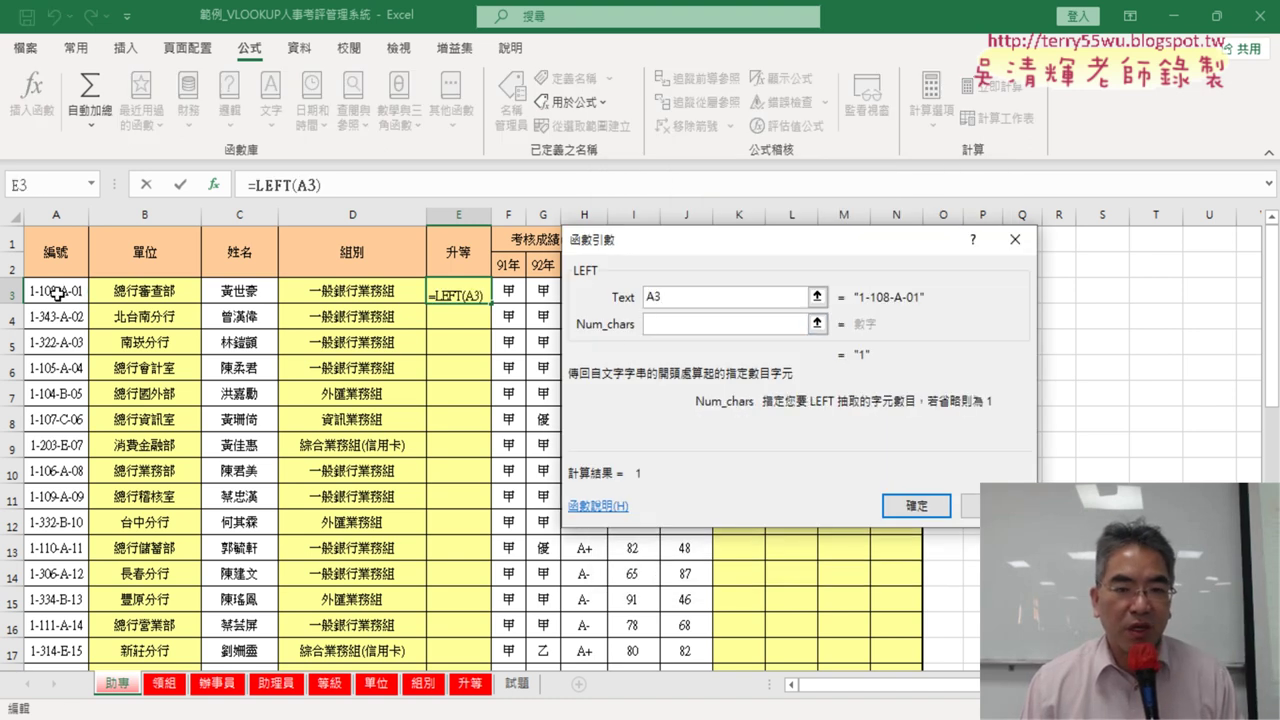
pyautogui.write('1')
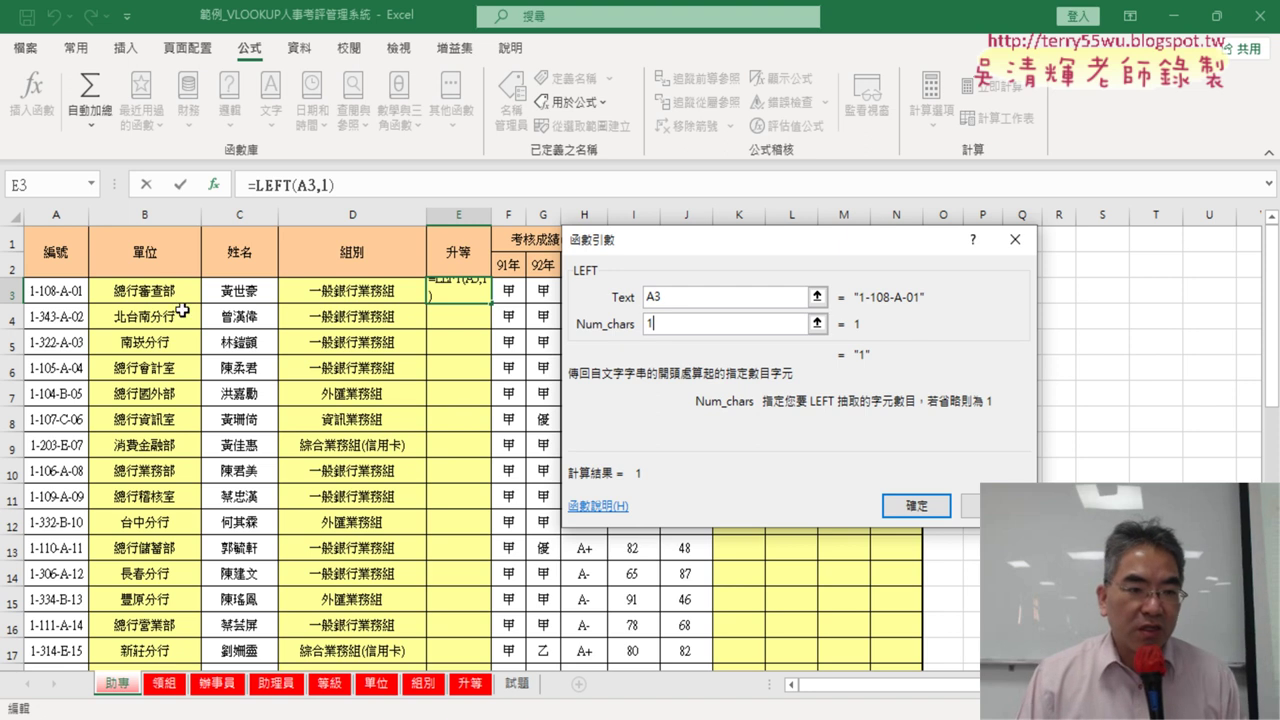
# Step: Confirm =LEFT(A3,1) in E3, compare it with the 升等 code table, and review its arguments
pyautogui.click(916, 507)
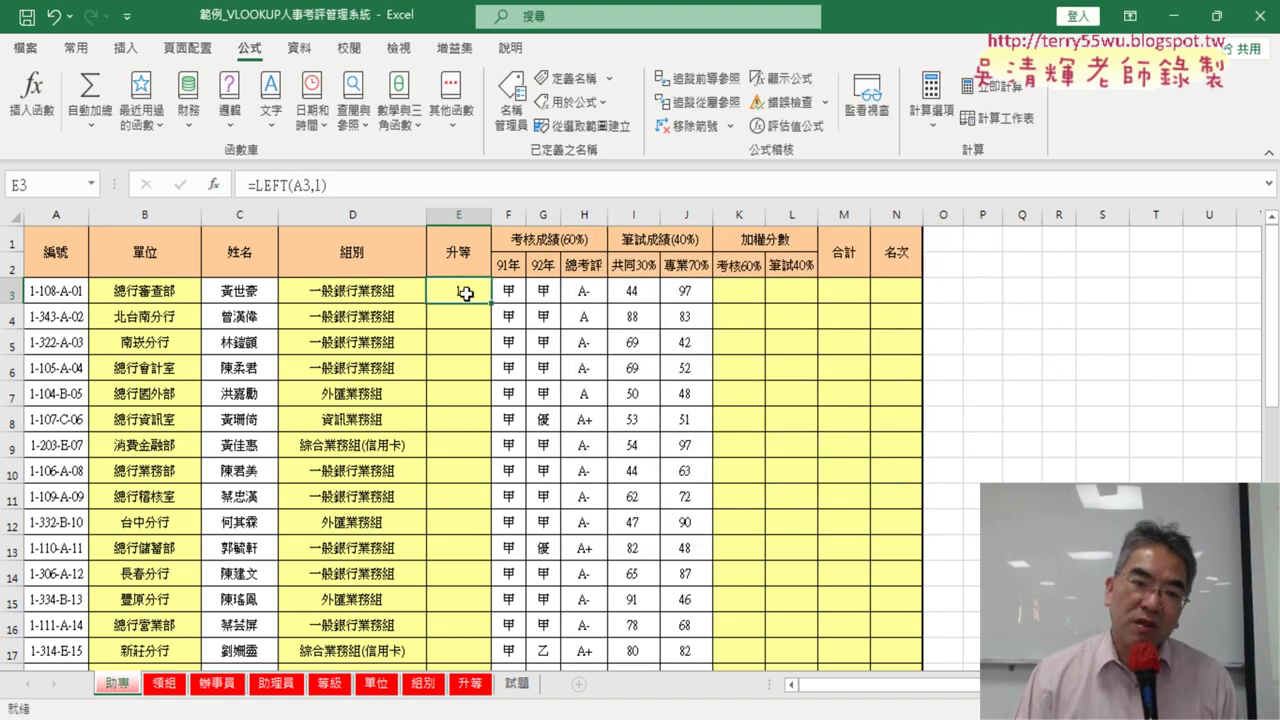
pyautogui.click(486, 686)
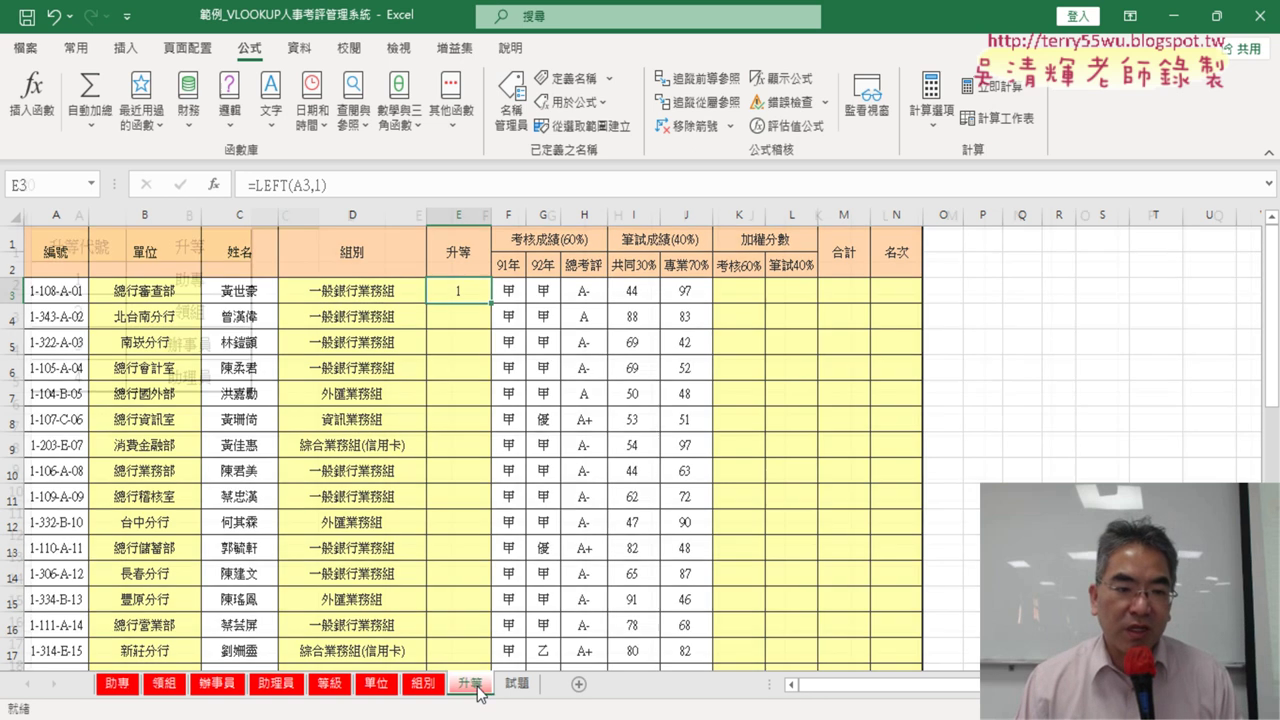
pyautogui.click(85, 283)
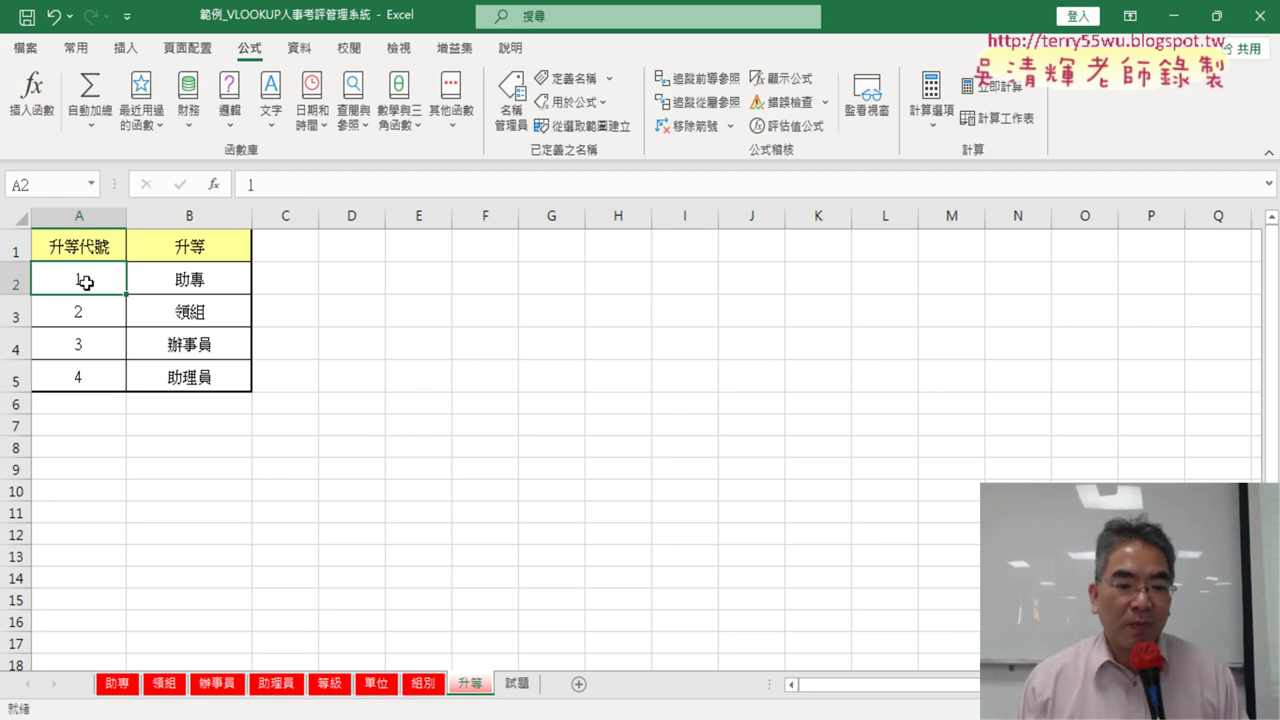
pyautogui.click(110, 684)
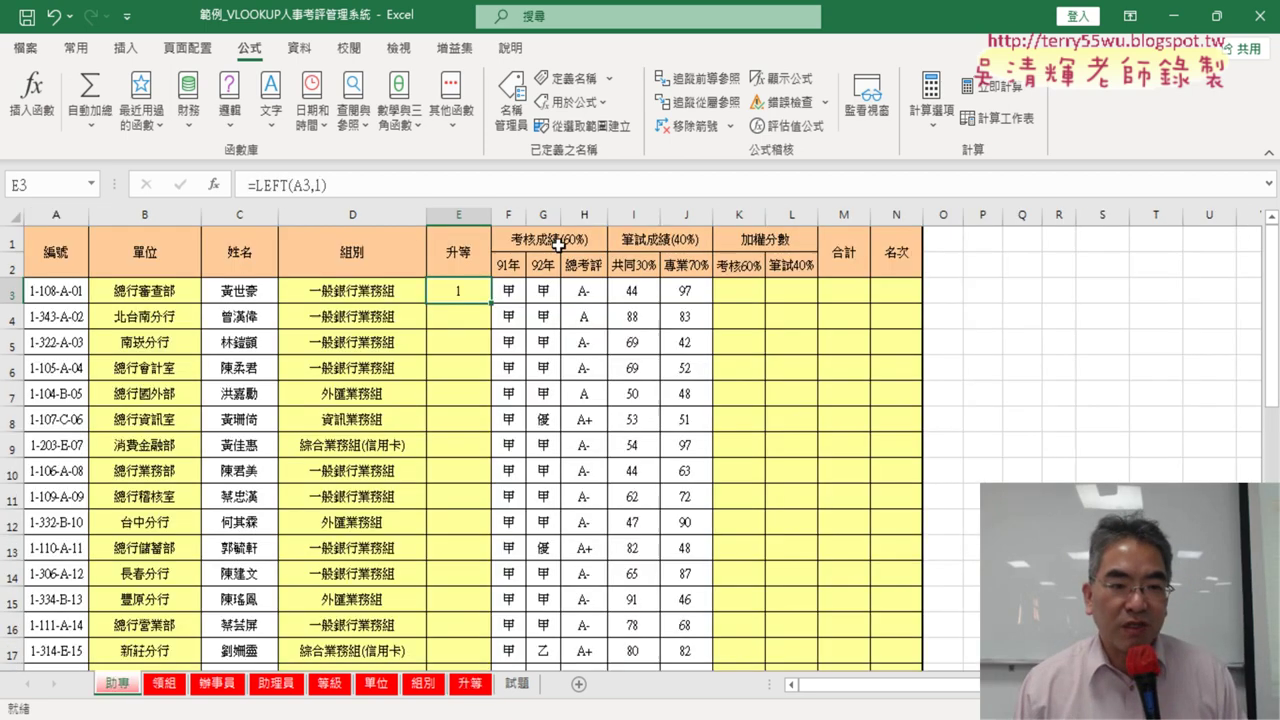
pyautogui.click(284, 190)
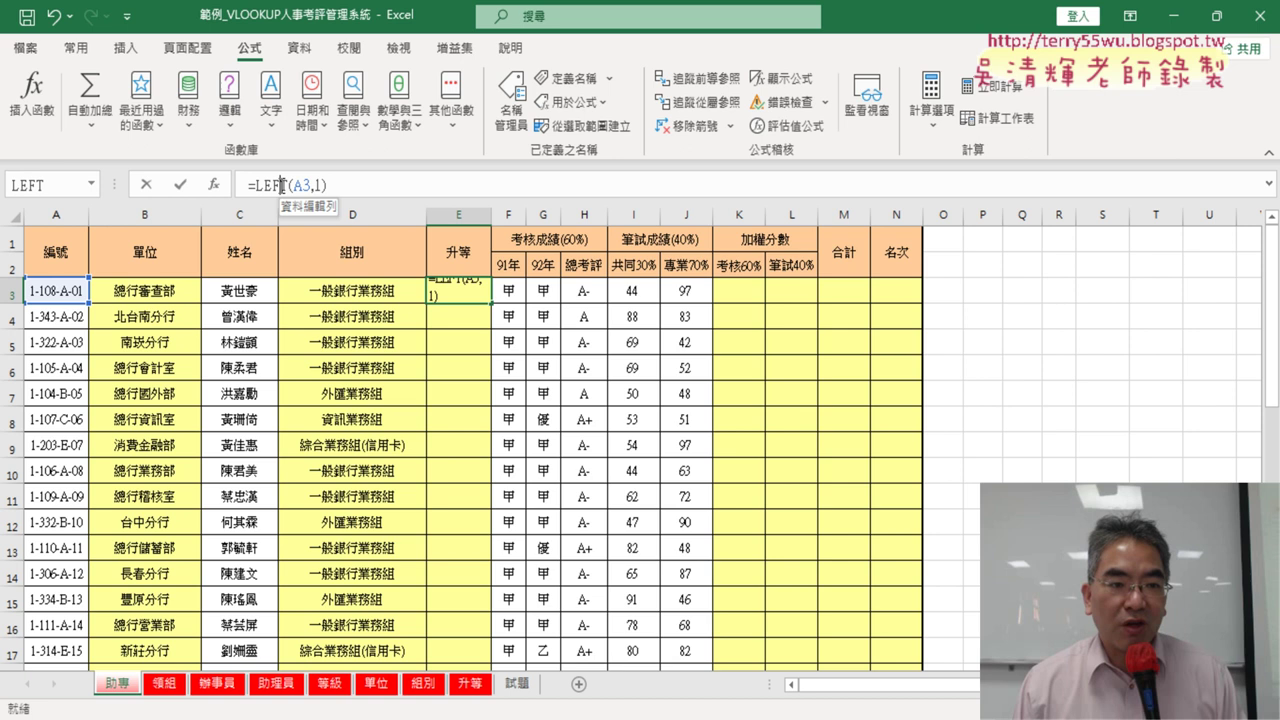
pyautogui.click(213, 185)
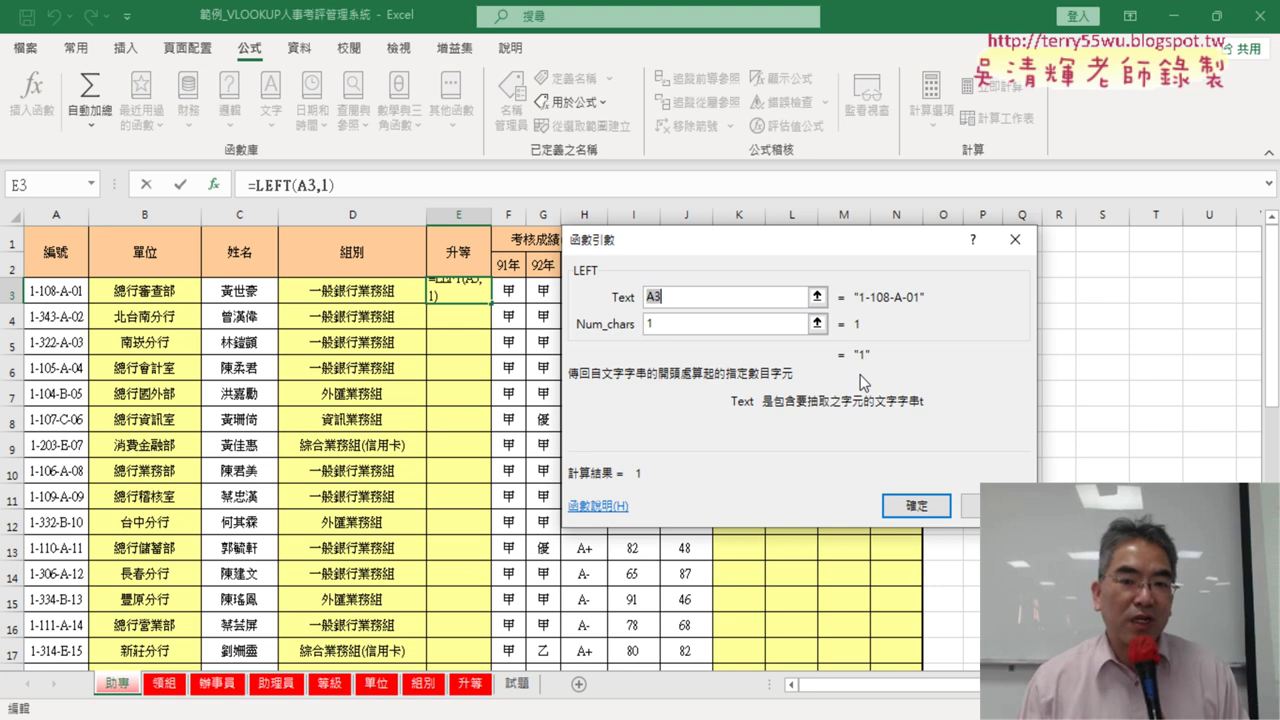
pyautogui.click(916, 505)
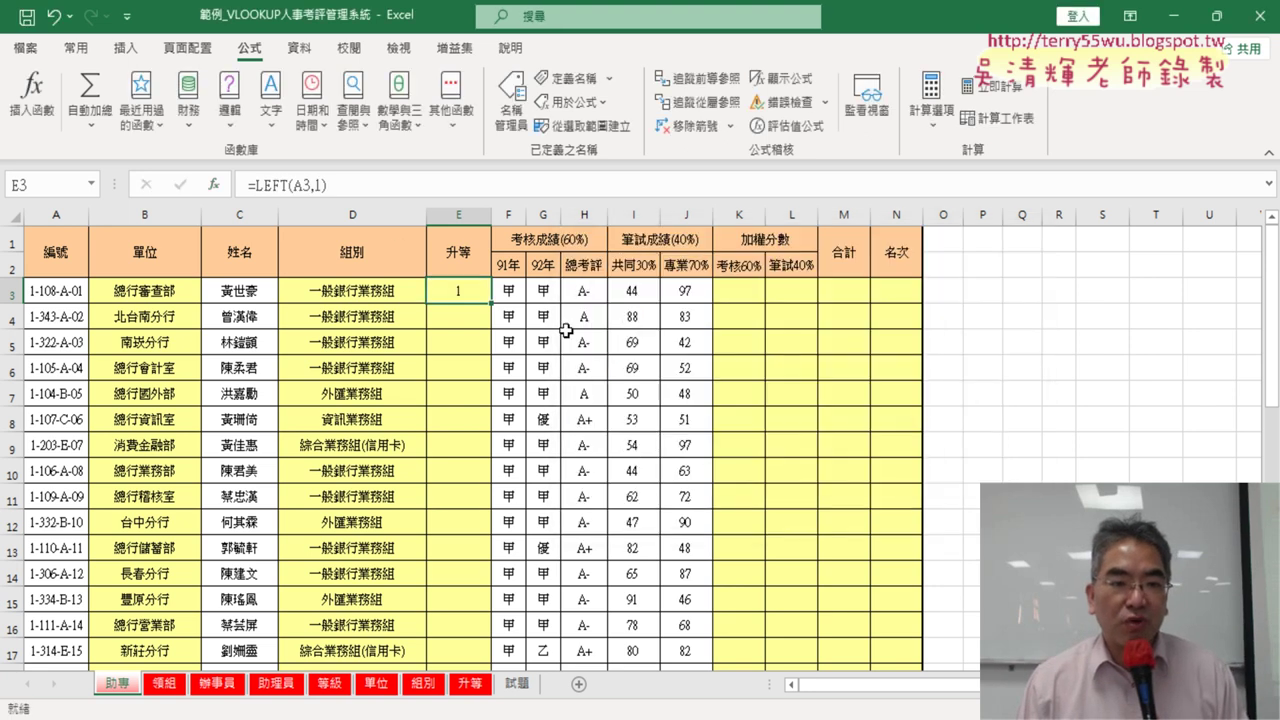
# Step: Cut LEFT(A3,1) from E3's formula and insert VLOOKUP from the recently used functions
pyautogui.moveTo(255, 186); pyautogui.dragTo(327, 186)
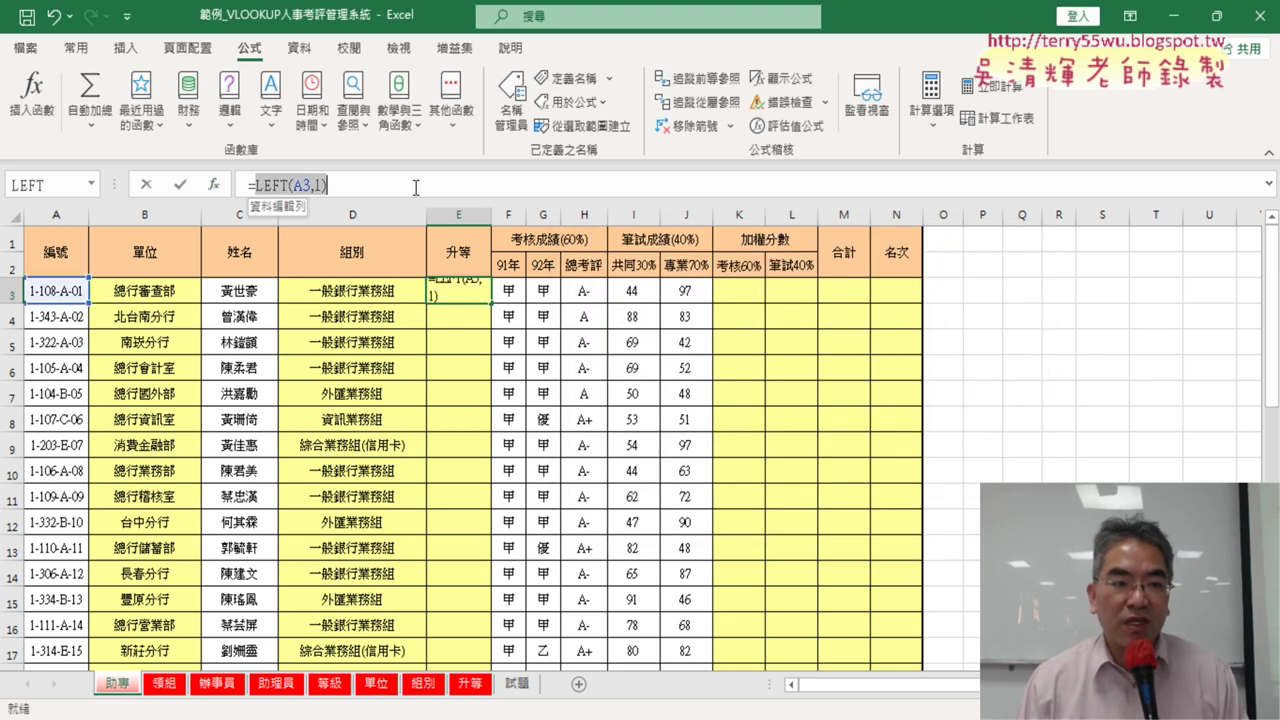
pyautogui.rightClick(305, 195)
pyautogui.click(349, 203)
pyautogui.click(213, 184)
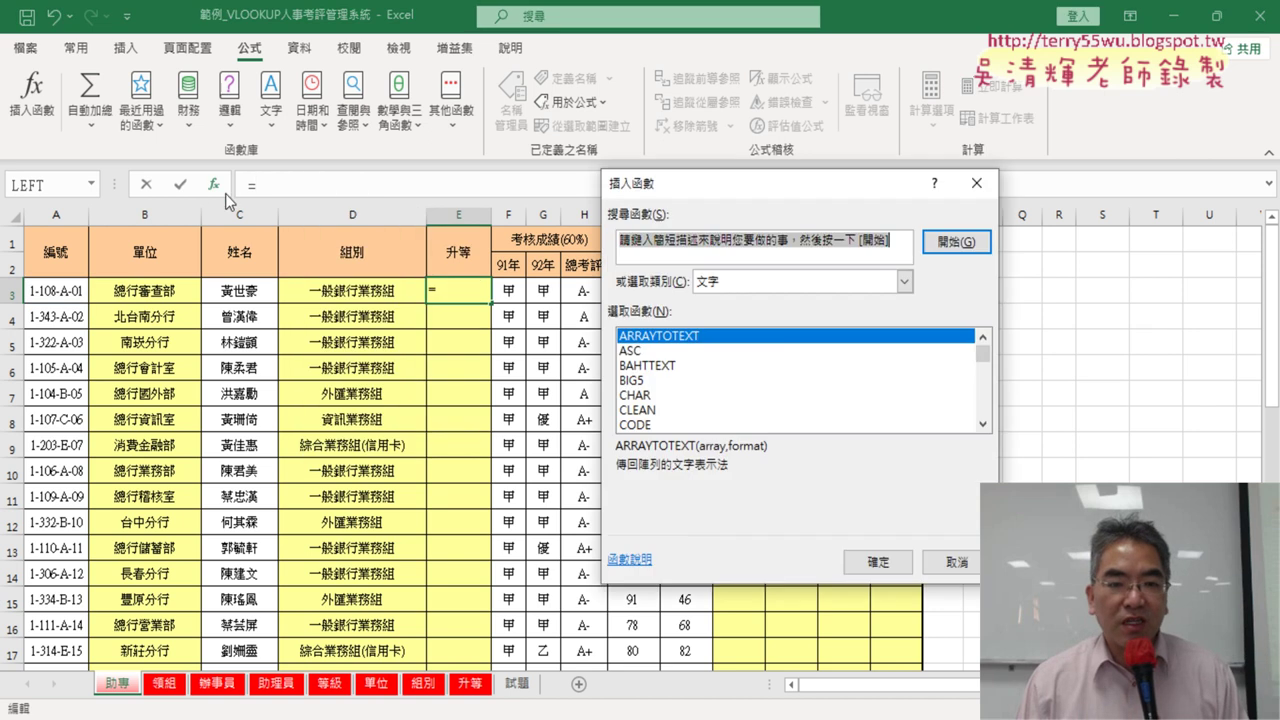
pyautogui.click(904, 281)
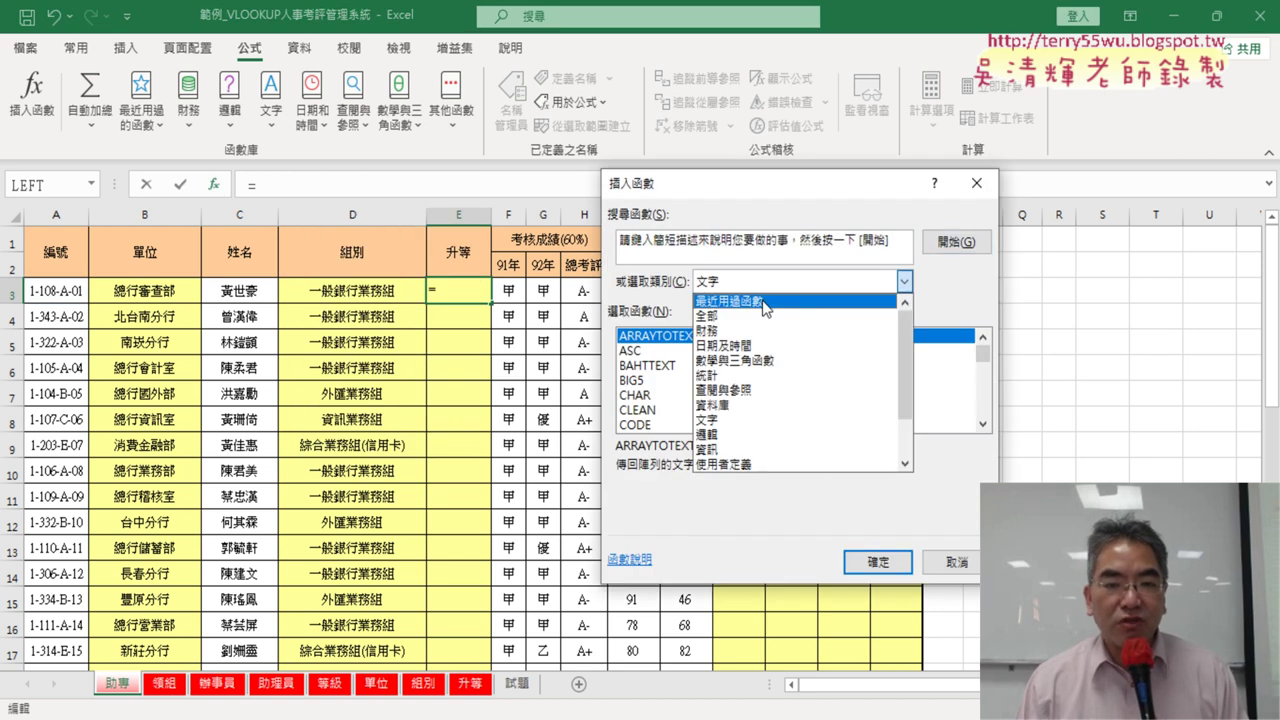
pyautogui.click(765, 307)
pyautogui.doubleClick(663, 350)
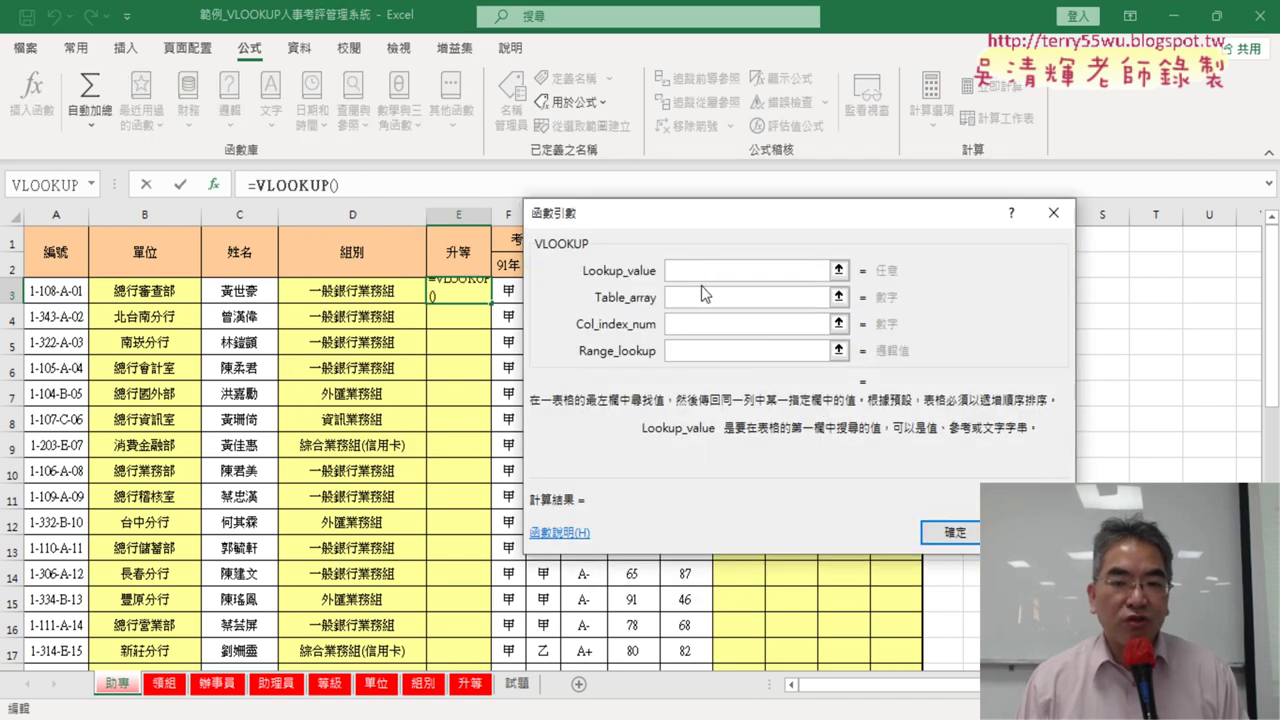
# Step: Give VLOOKUP lookup value LEFT(A3,1), table 升等, column 2 and match type 0
pyautogui.rightClick(708, 270)
pyautogui.click(740, 340)
pyautogui.click(712, 295)
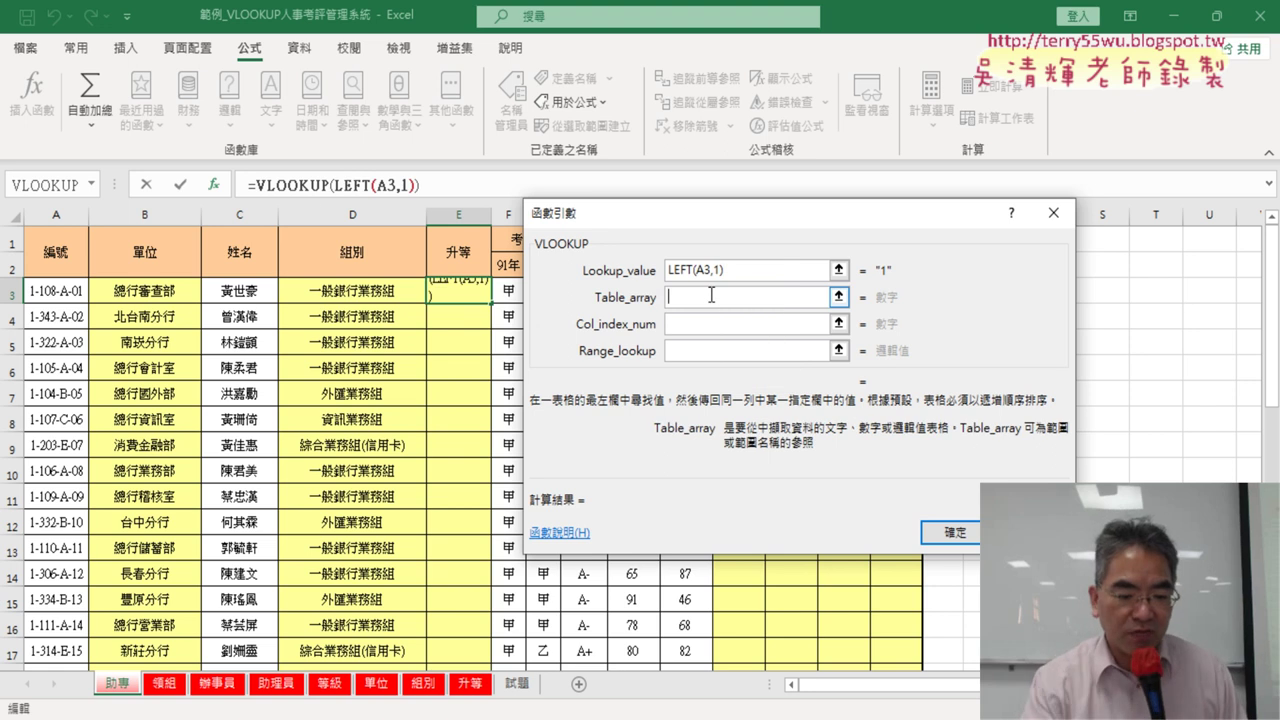
pyautogui.press('F3')
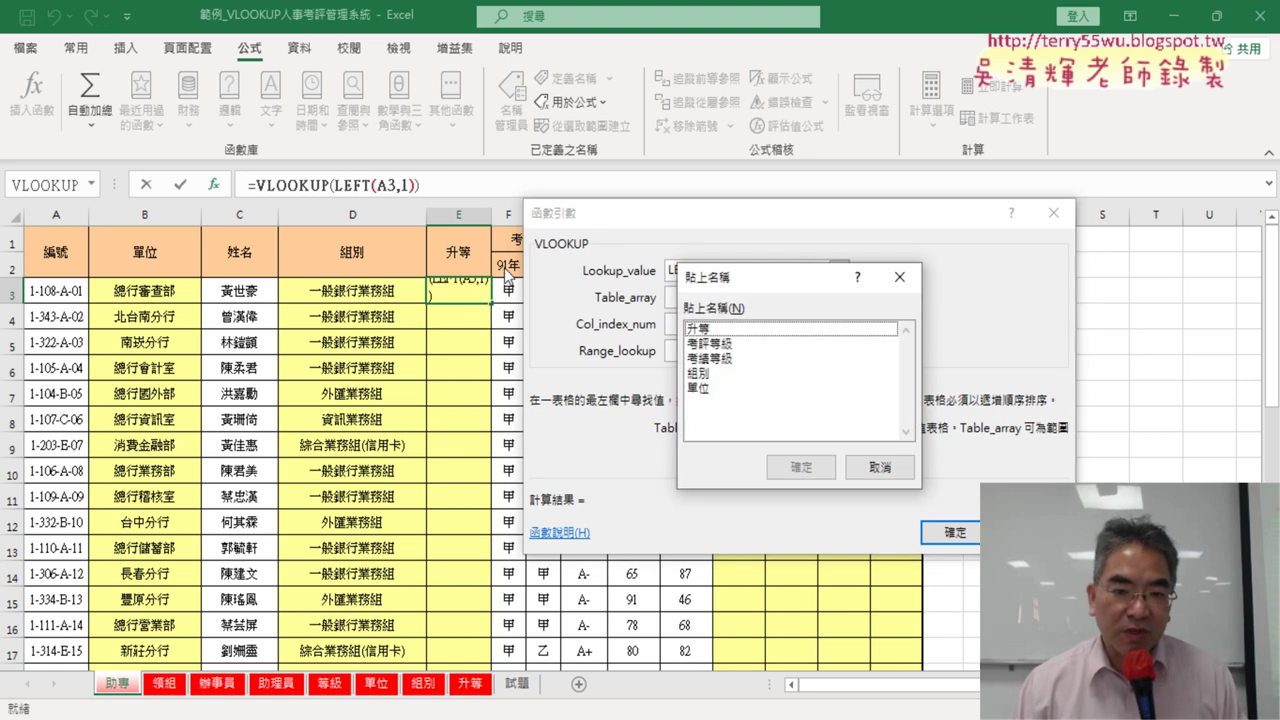
pyautogui.click(796, 328)
pyautogui.doubleClick(796, 328)
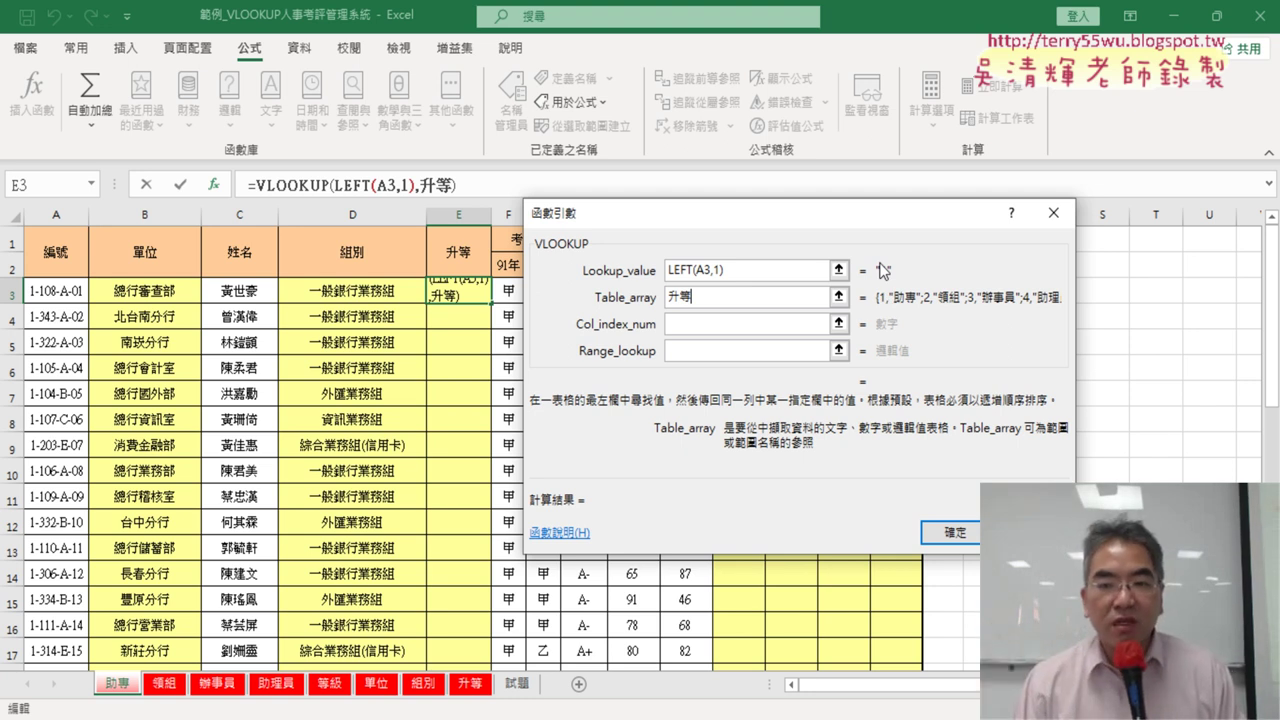
pyautogui.click(751, 324)
pyautogui.write('2')
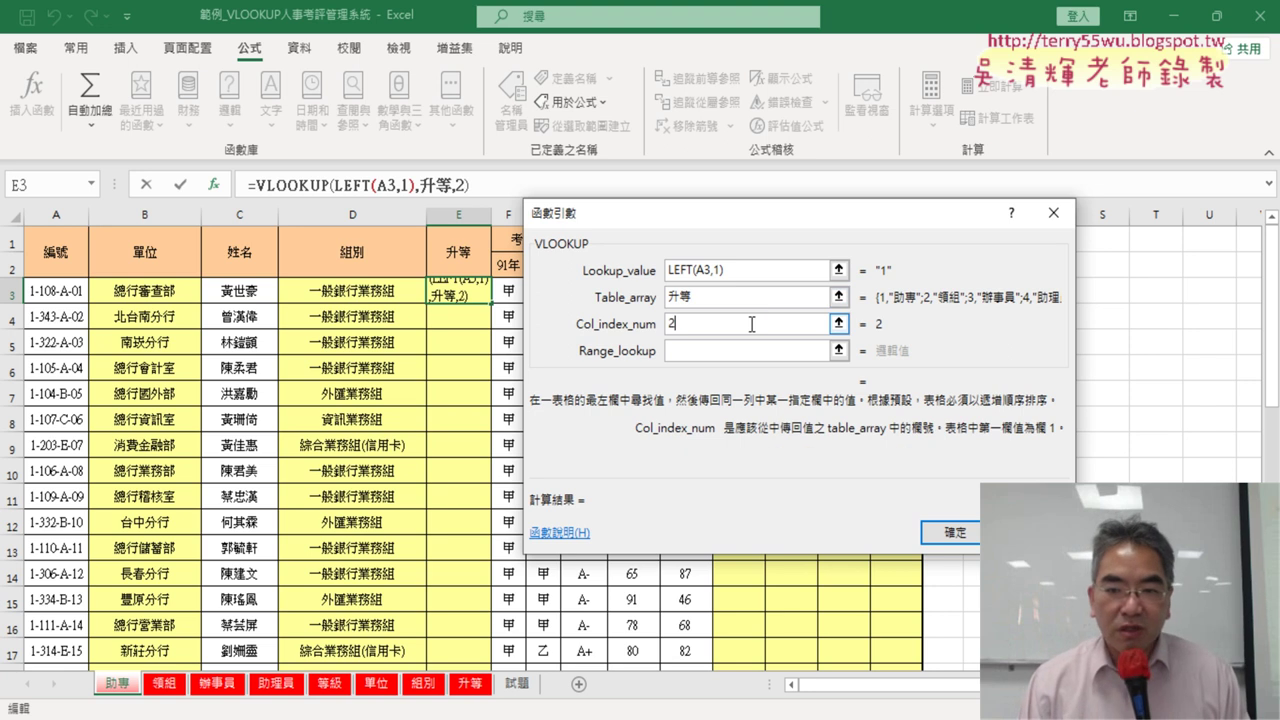
pyautogui.press('Tab')
pyautogui.write('0')
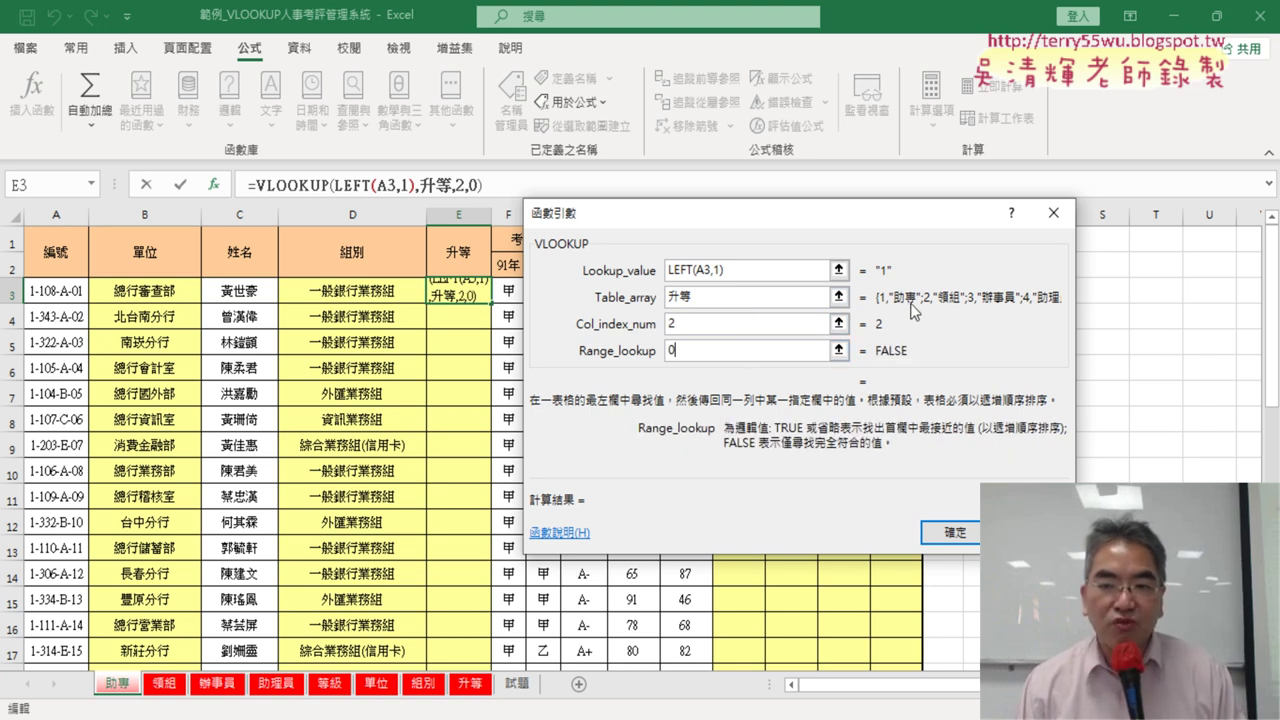
# Step: Enter E3's promotion lookup, check the 升等 codes after the #N/A, and reopen the formula
pyautogui.click(962, 538)
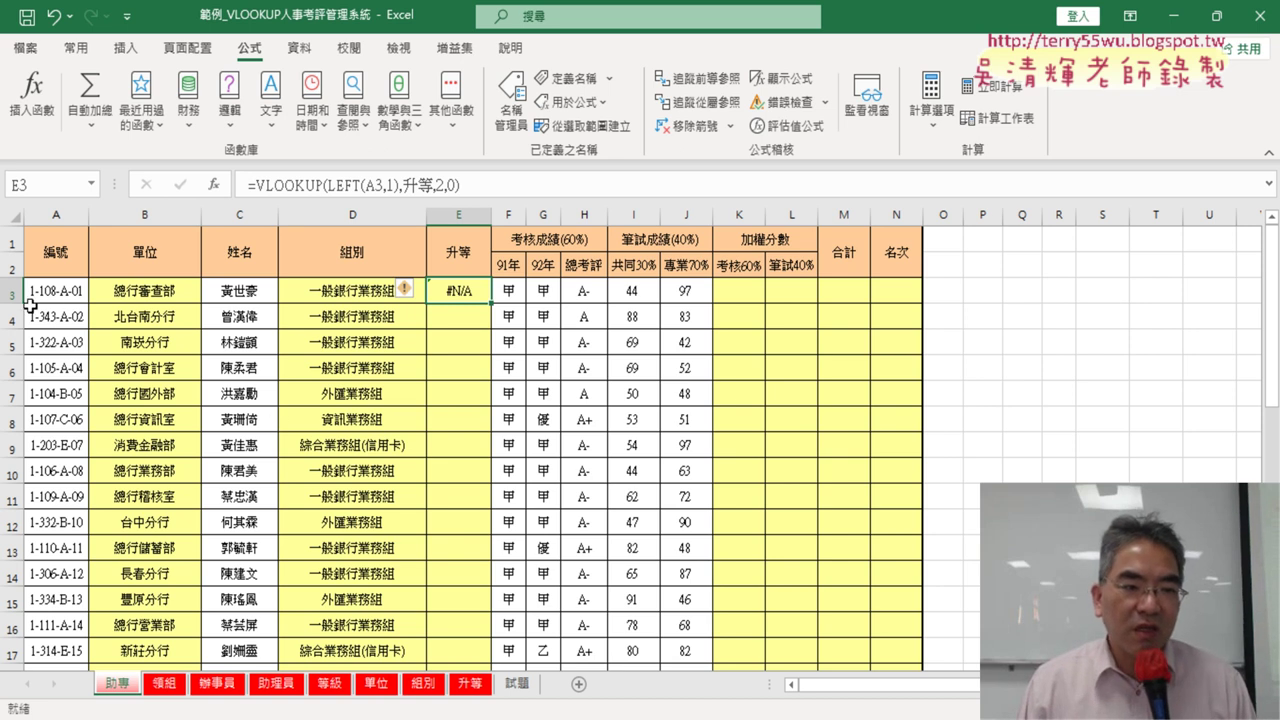
pyautogui.click(473, 695)
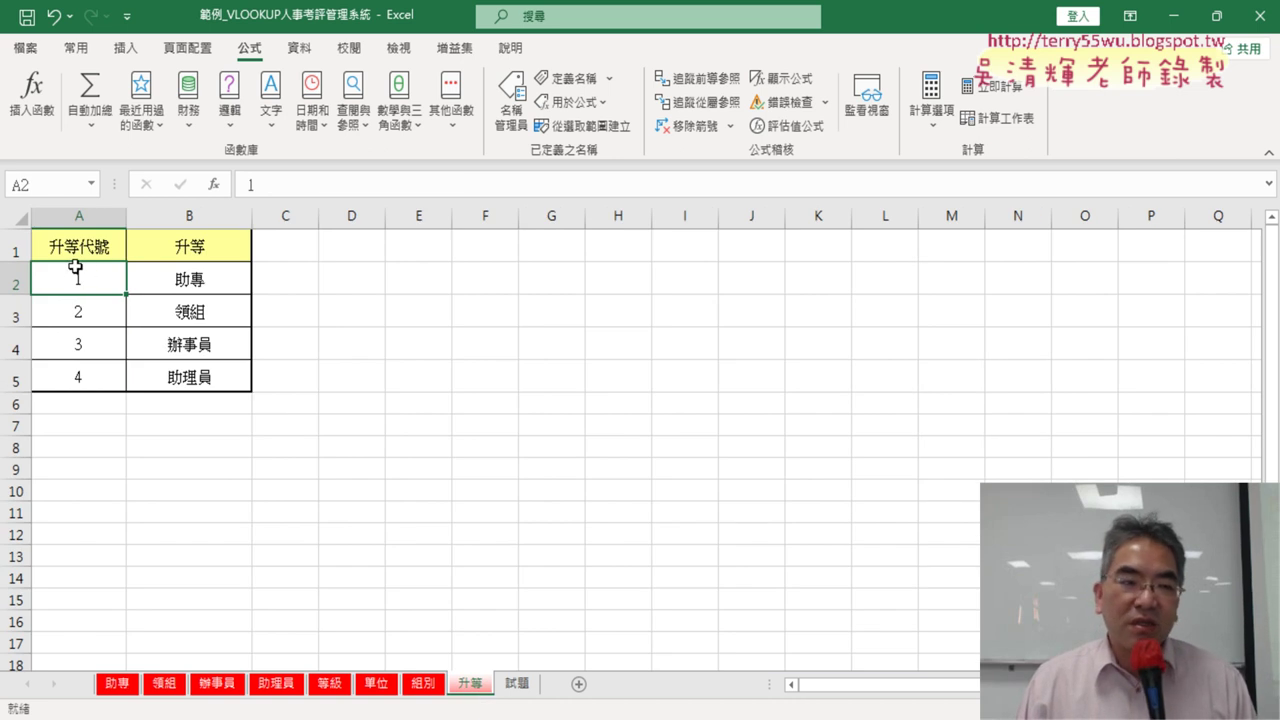
pyautogui.click(125, 685)
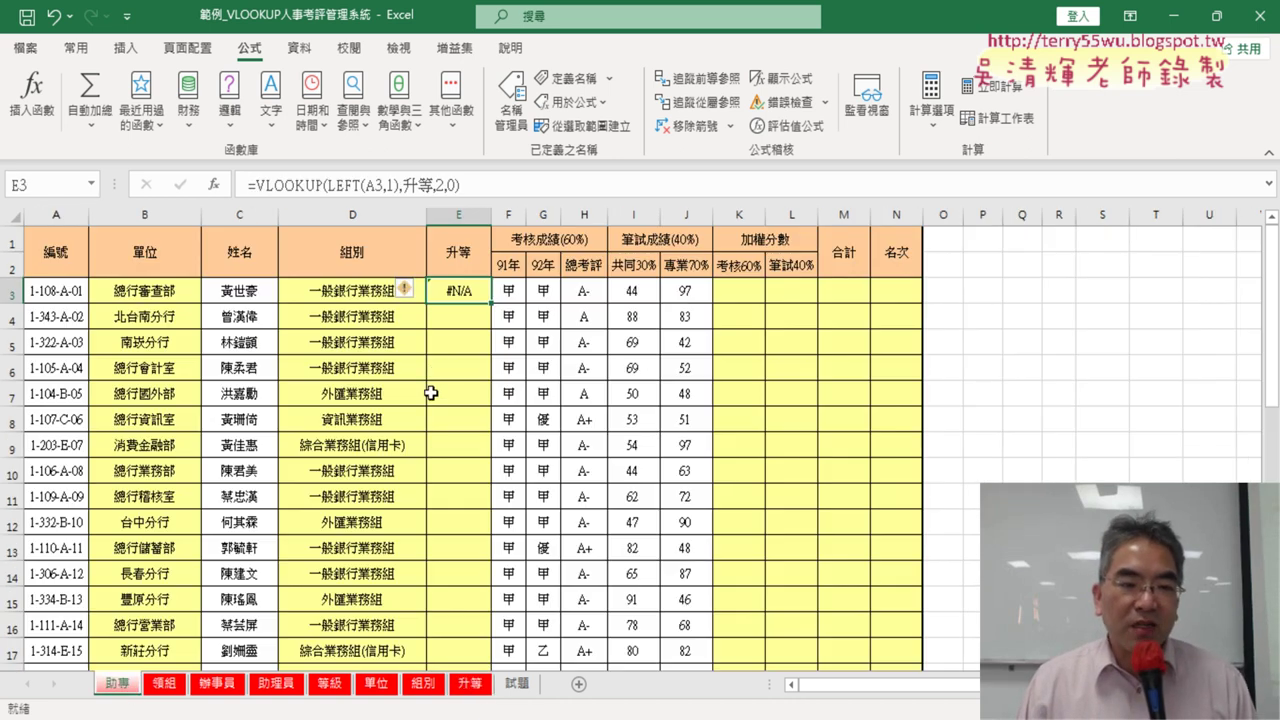
pyautogui.click(341, 186)
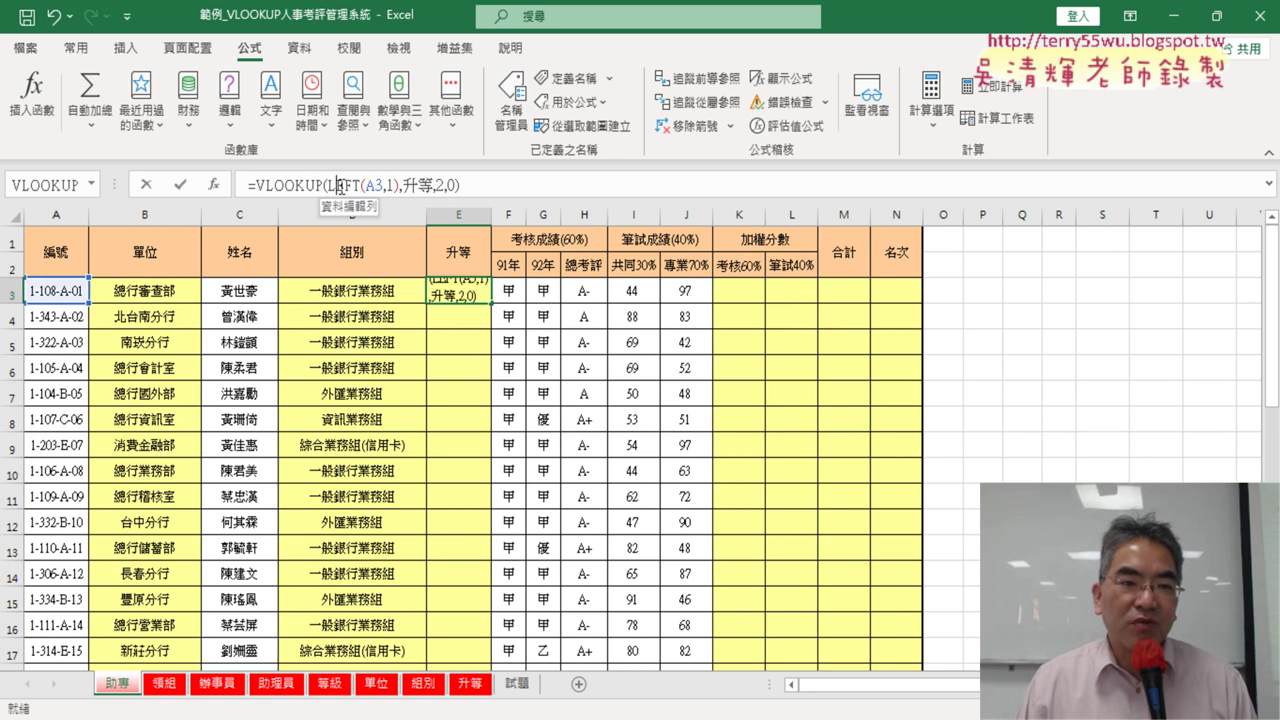
pyautogui.click(212, 186)
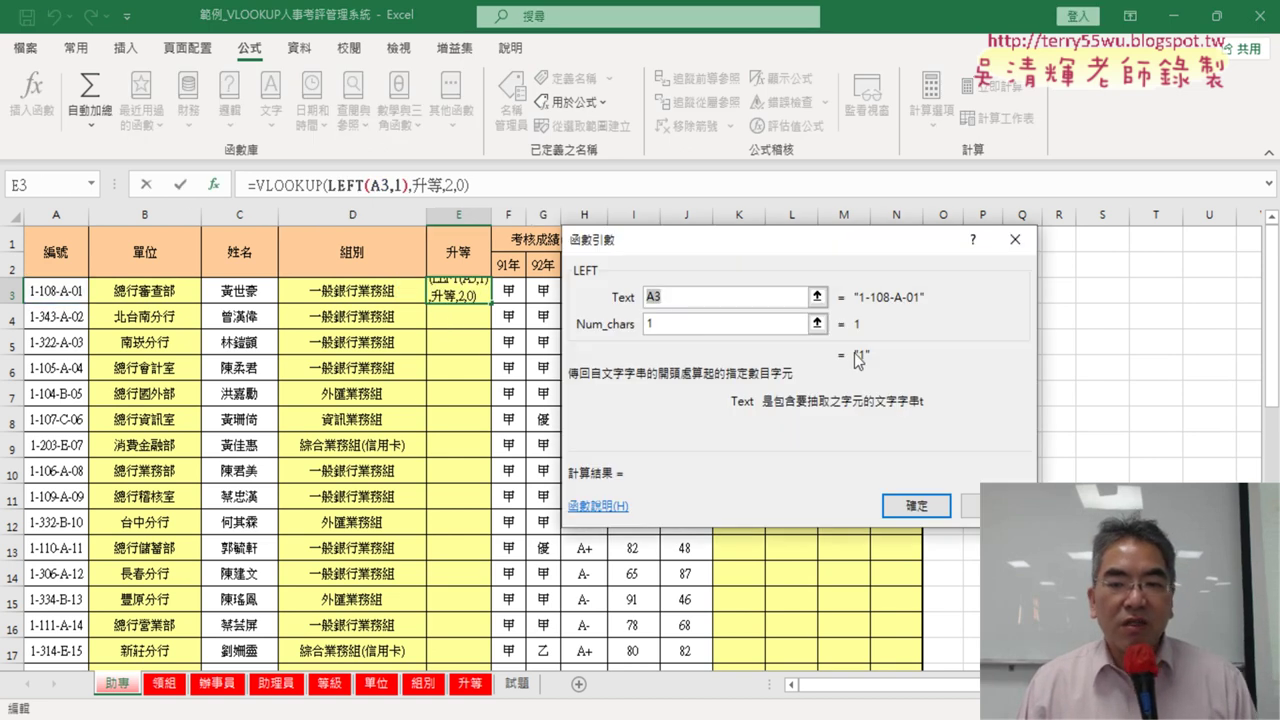
pyautogui.press('Right')
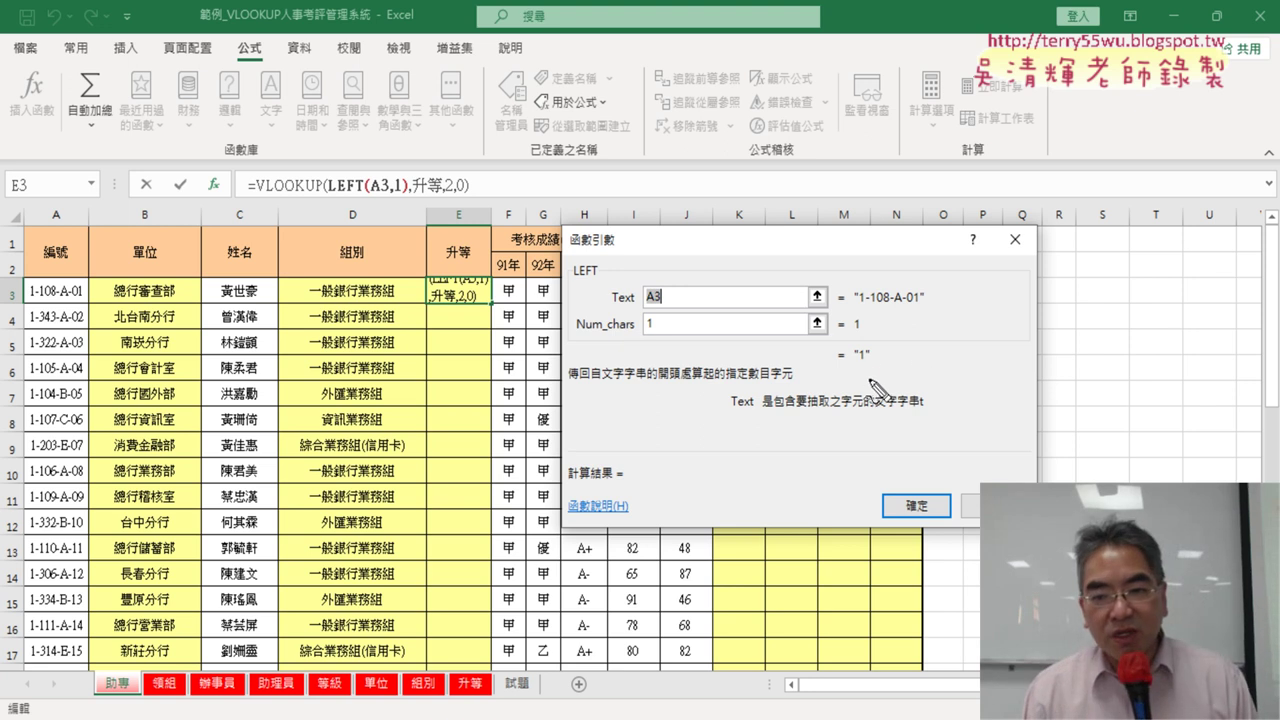
pyautogui.moveTo(870, 380)
pyautogui.mouseDown()
pyautogui.moveTo(932, 356)
pyautogui.moveTo(925, 365)
pyautogui.mouseUp()
pyautogui.moveTo(981, 327); pyautogui.dragTo(980, 381)
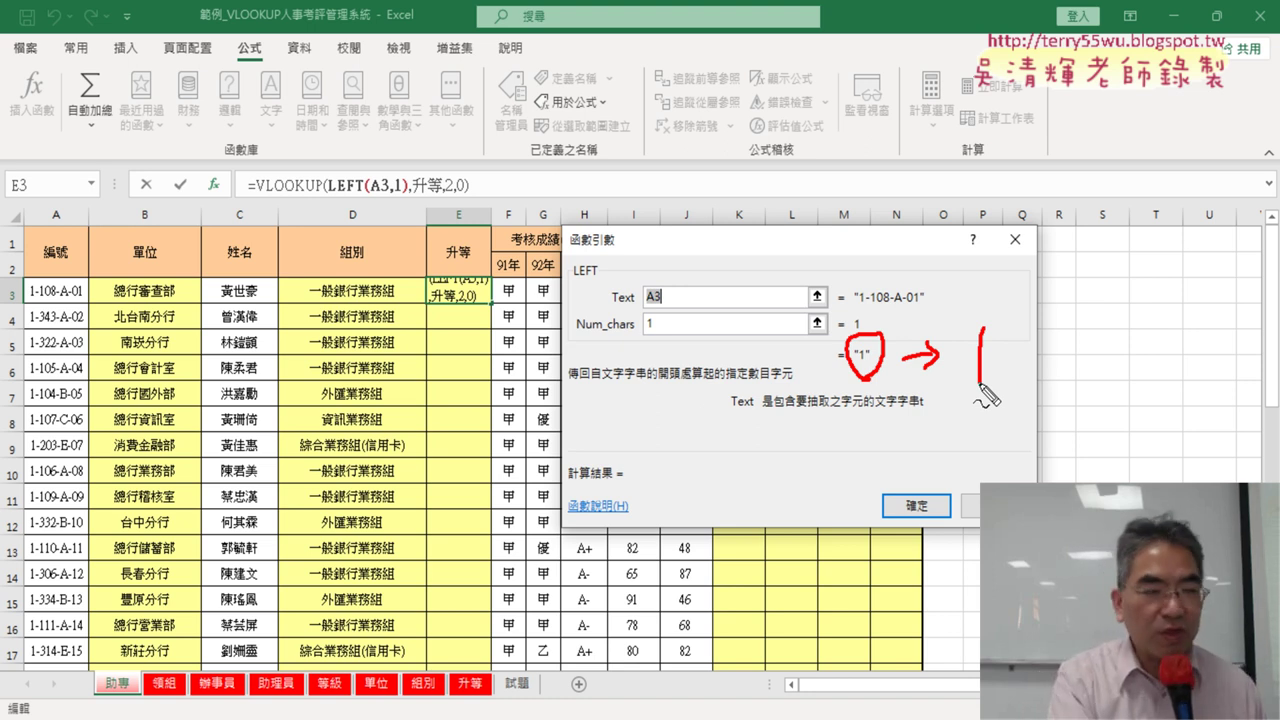
pyautogui.press('Escape')
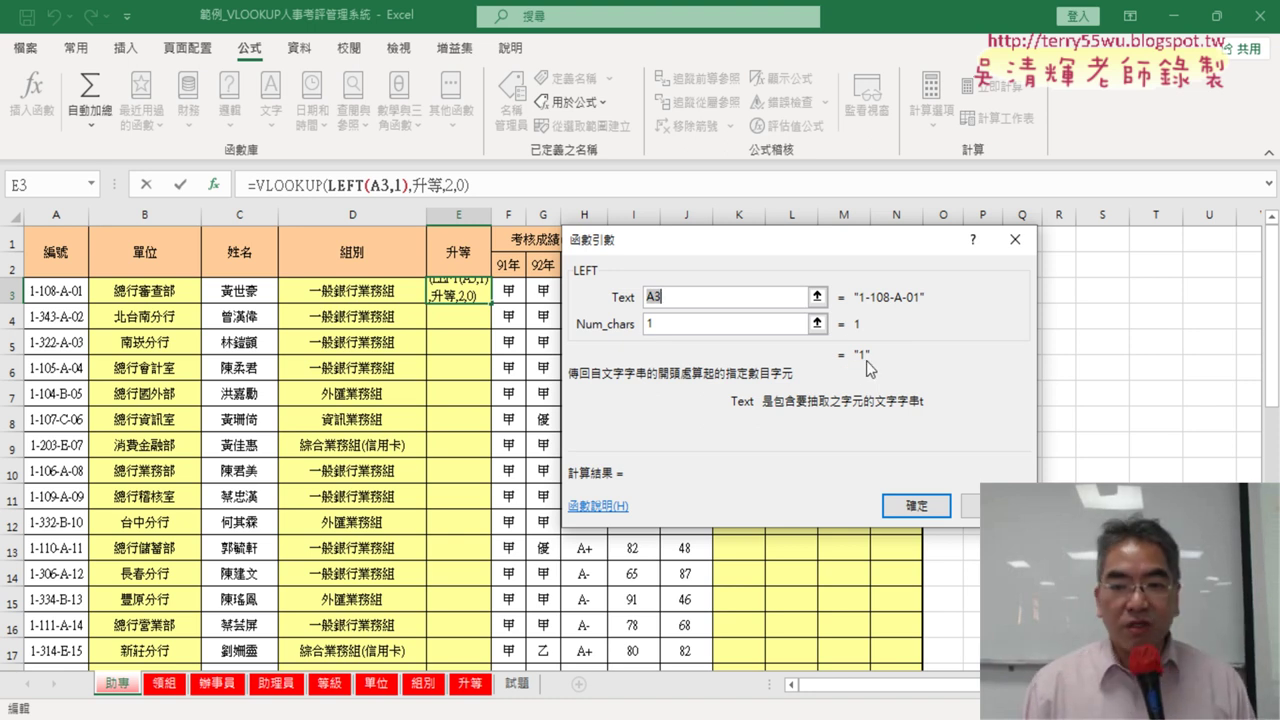
pyautogui.click(917, 508)
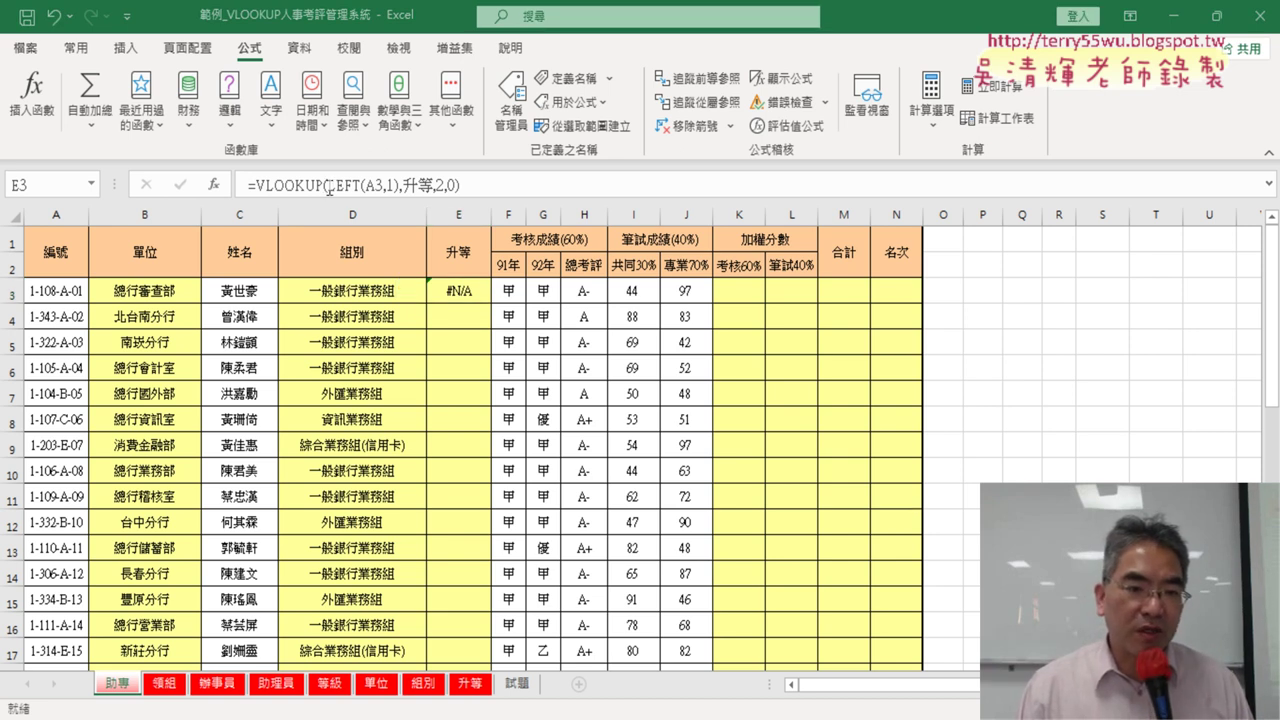
# Step: Revert E3 to =LEFT(A3,1) and review its arguments
pyautogui.click(475, 320)
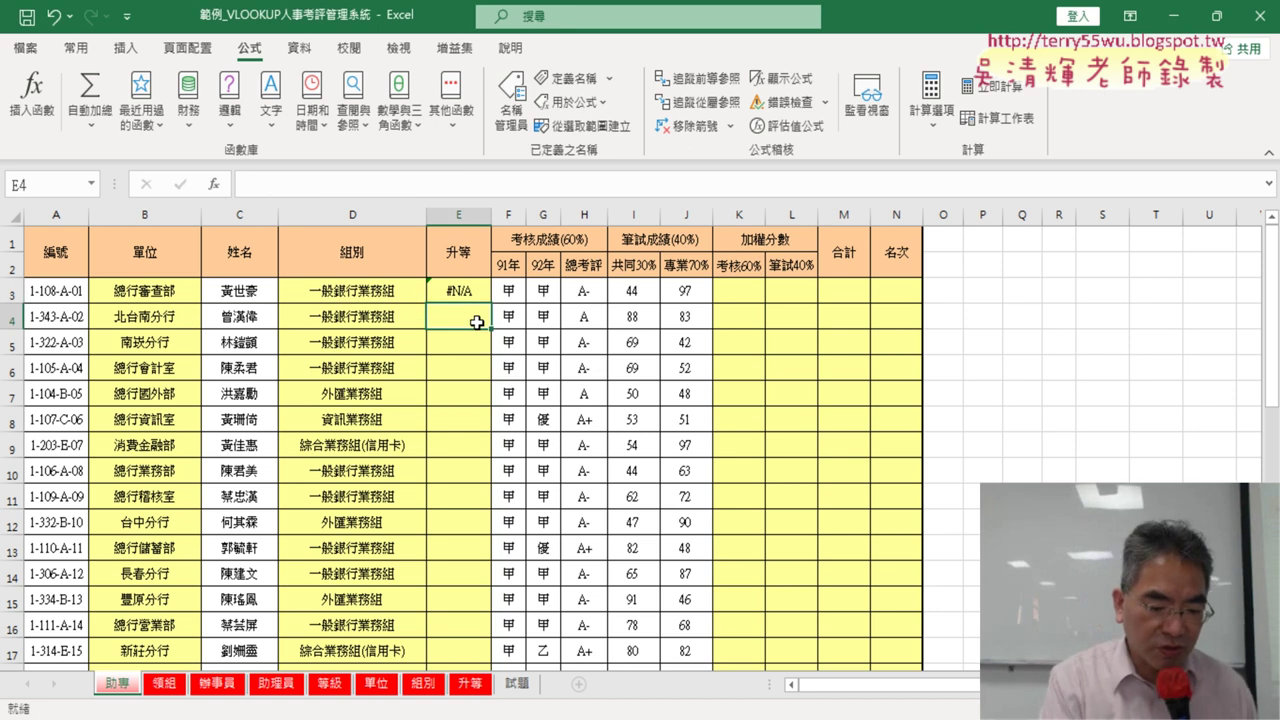
pyautogui.press('Up')
pyautogui.hotkey('ctrl', 'z')
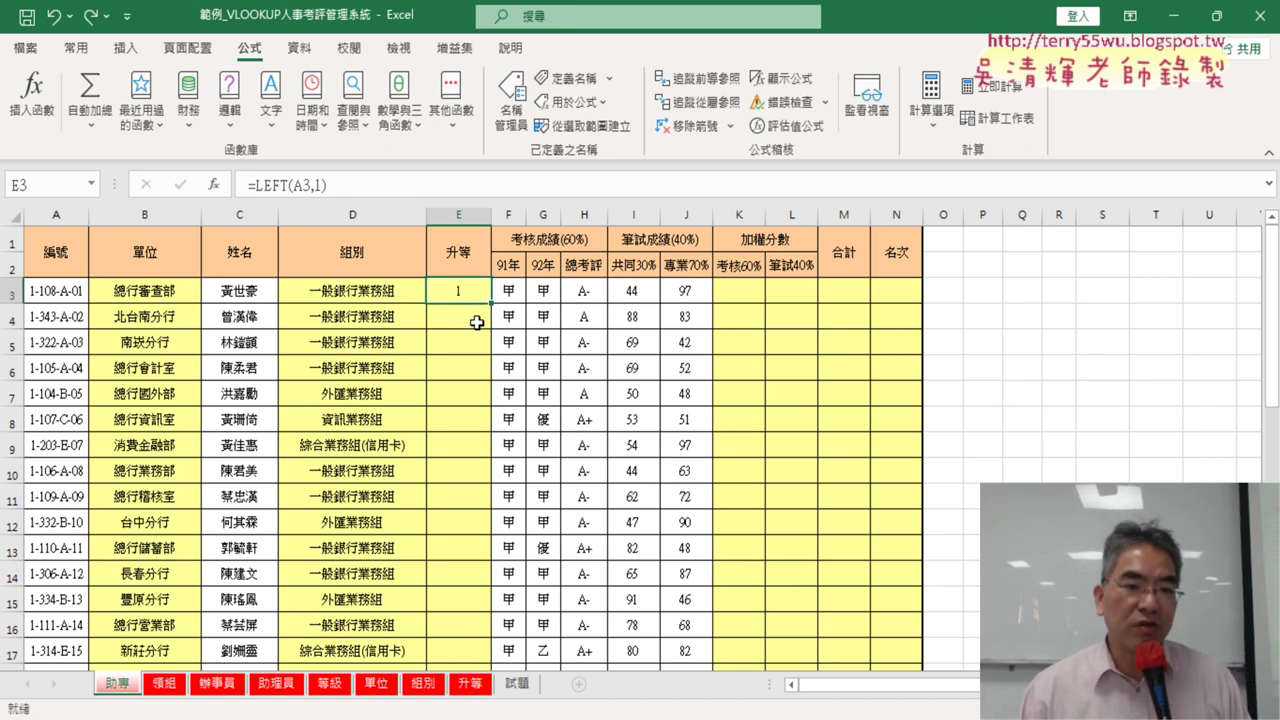
pyautogui.click(267, 185)
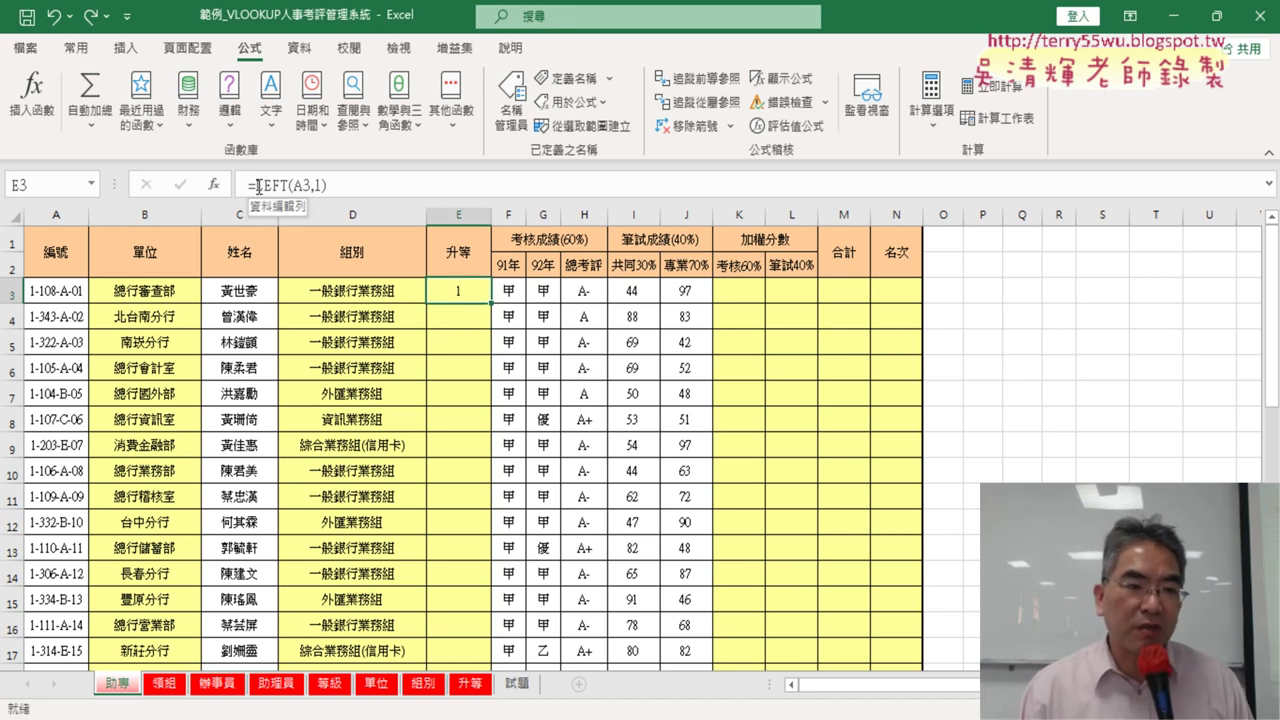
pyautogui.click(216, 188)
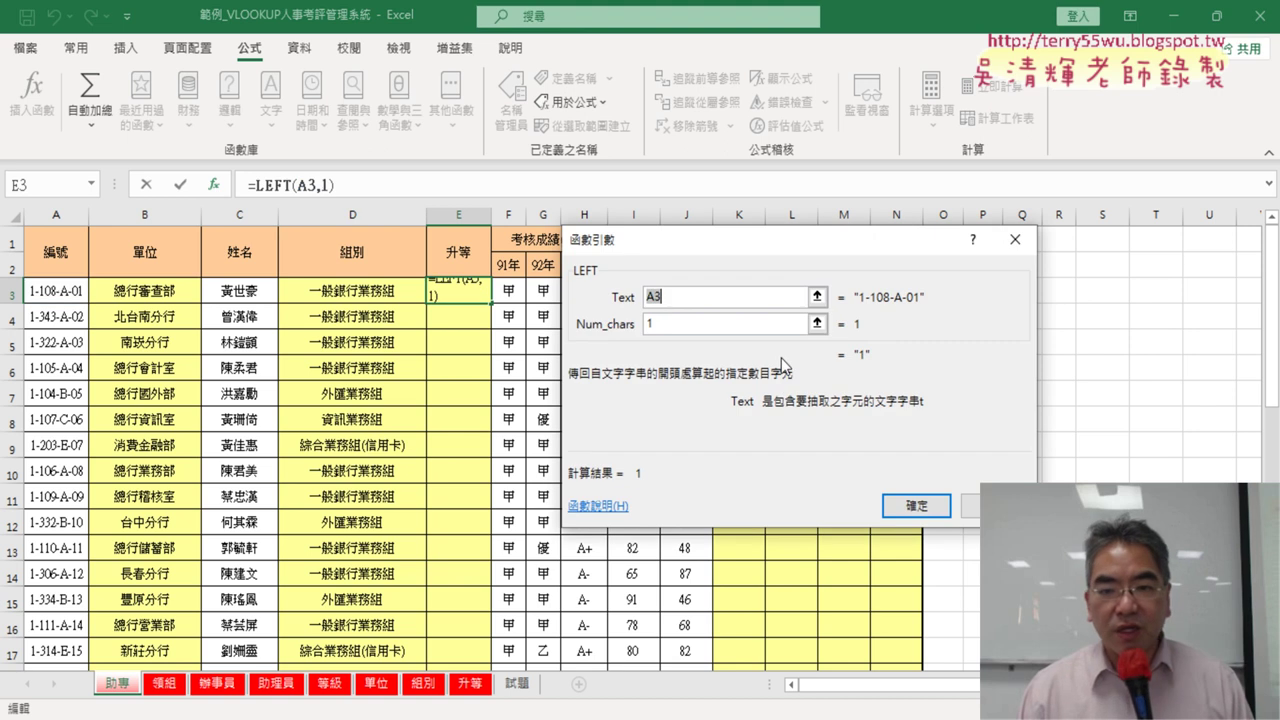
pyautogui.click(916, 506)
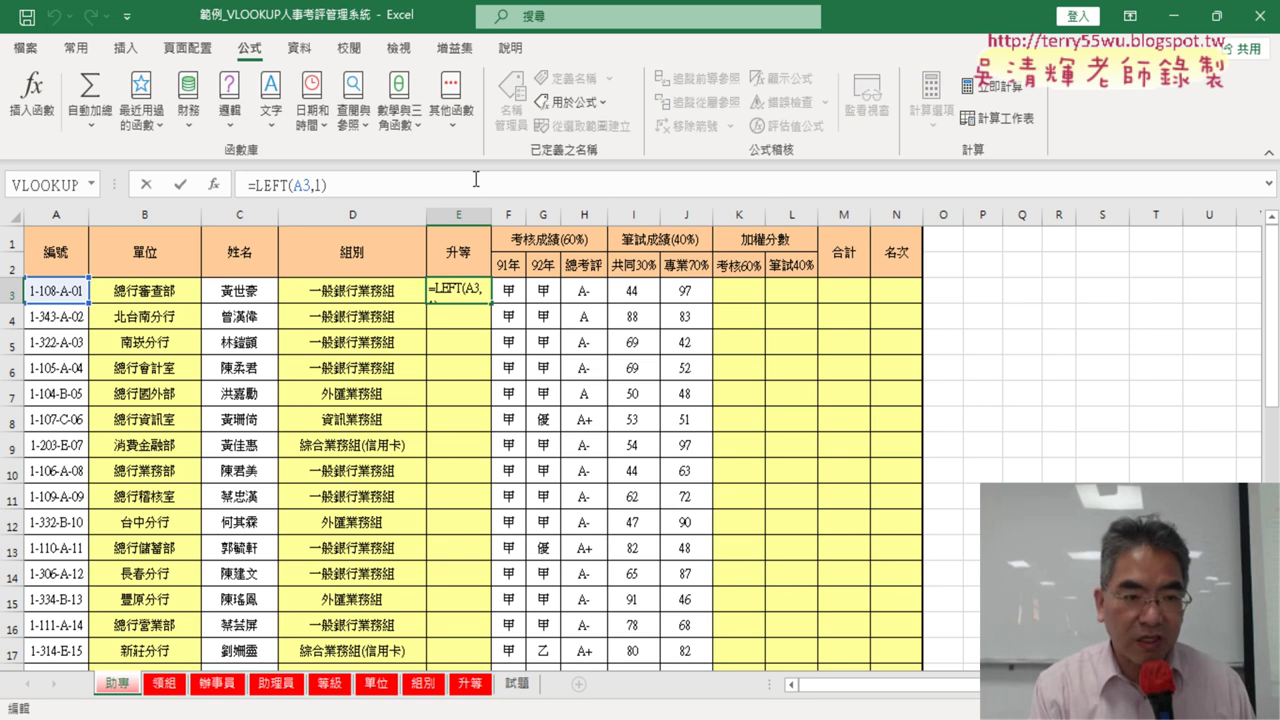
# Step: Change E3 to =VALUE(LEFT(A3,1)) so it yields the number 1, and check its arguments
pyautogui.write('《')
pyautogui.press('BackSpace')
pyautogui.write('v')
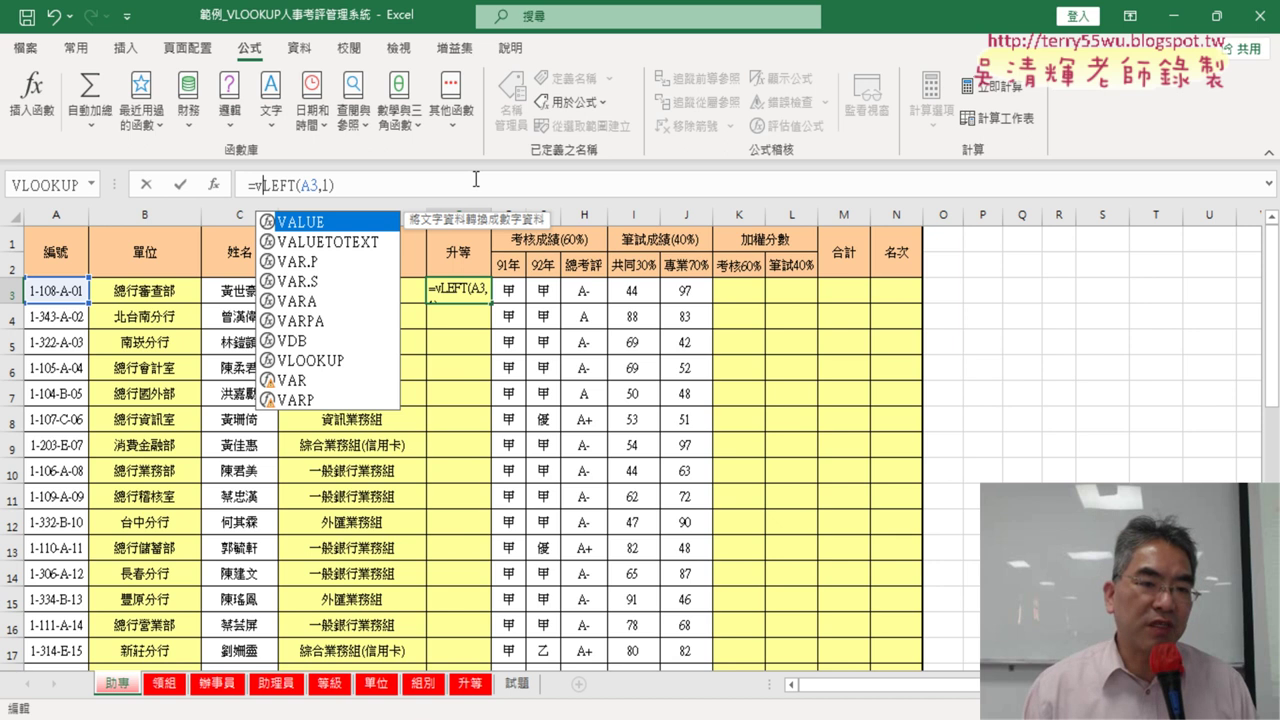
pyautogui.doubleClick(333, 231)
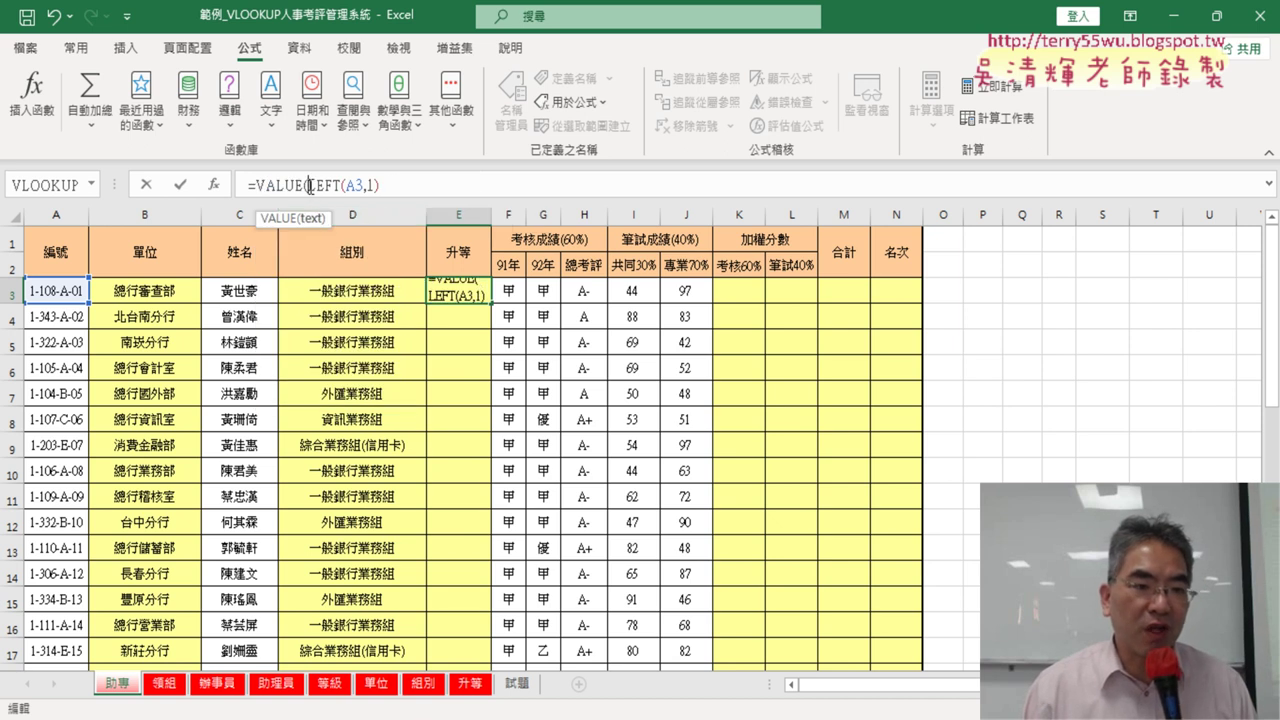
pyautogui.write(')')
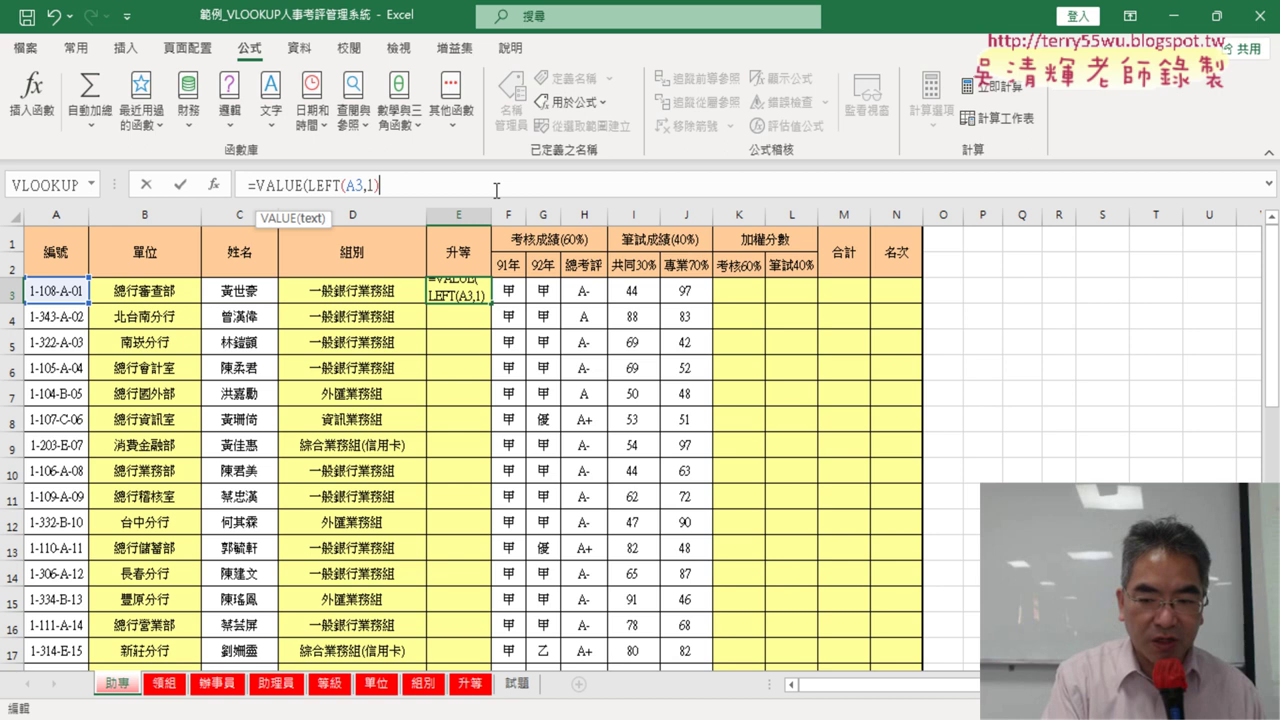
pyautogui.write(')')
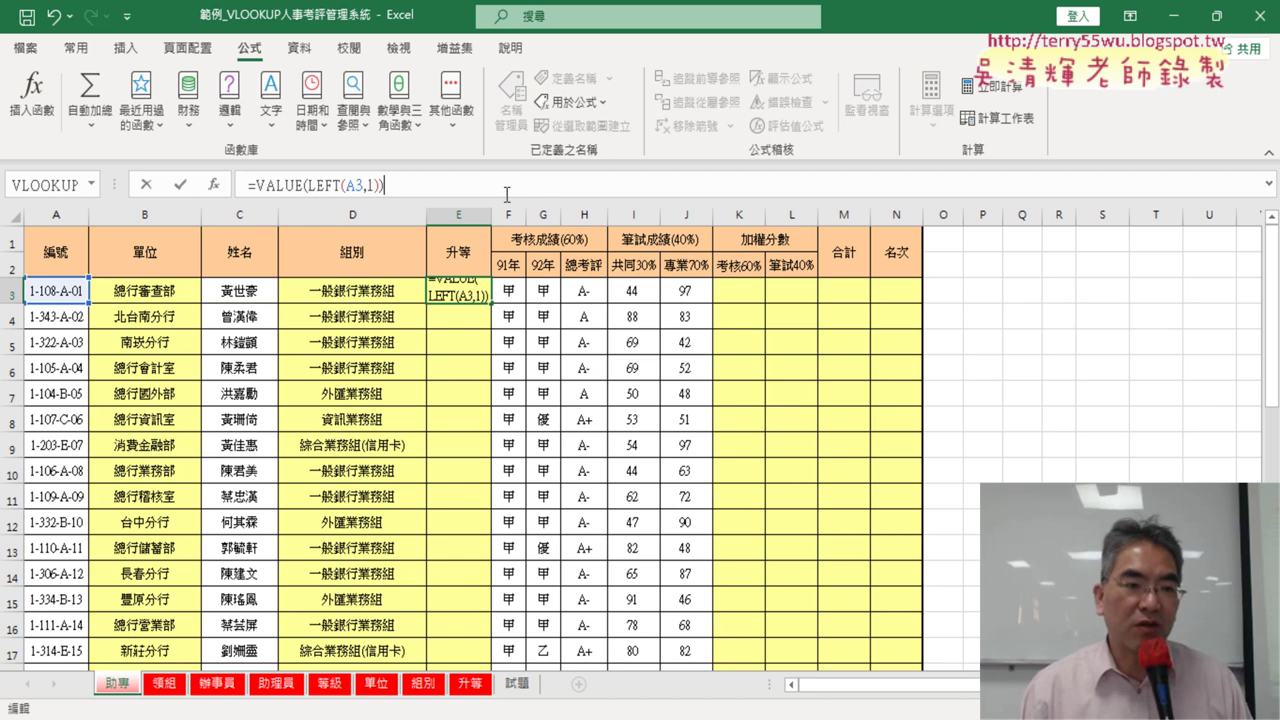
pyautogui.click(180, 189)
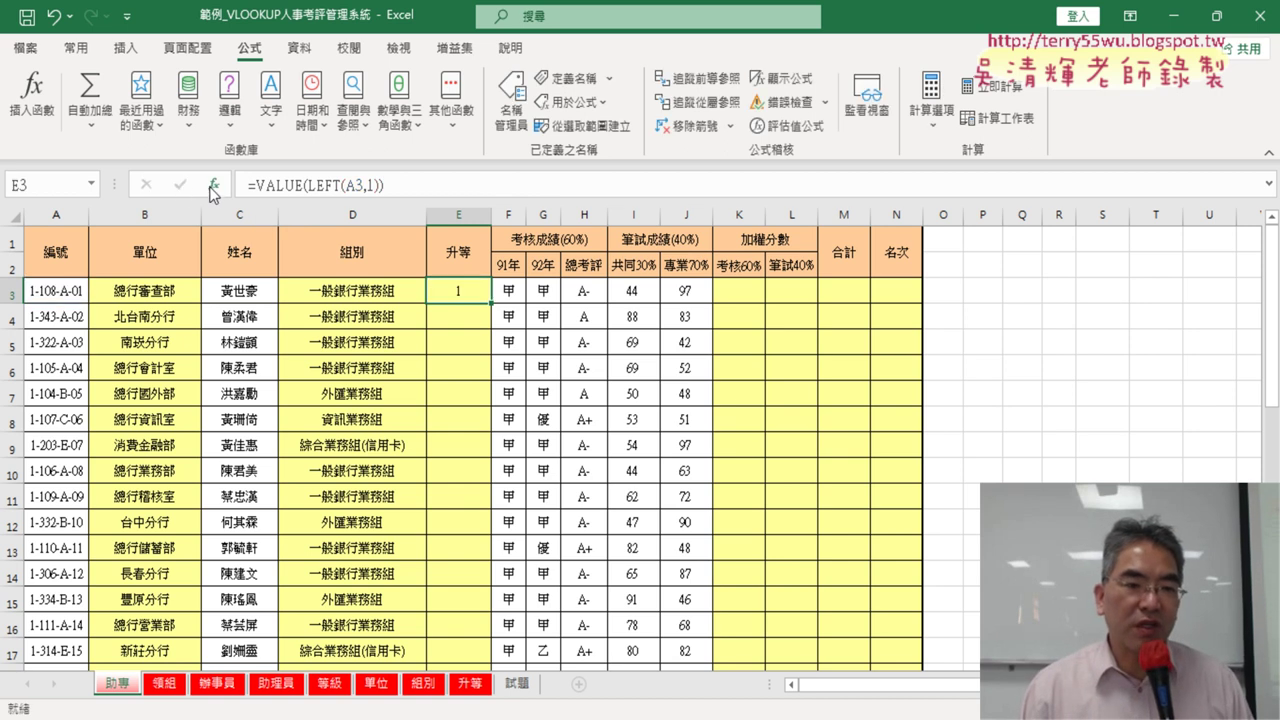
pyautogui.click(213, 188)
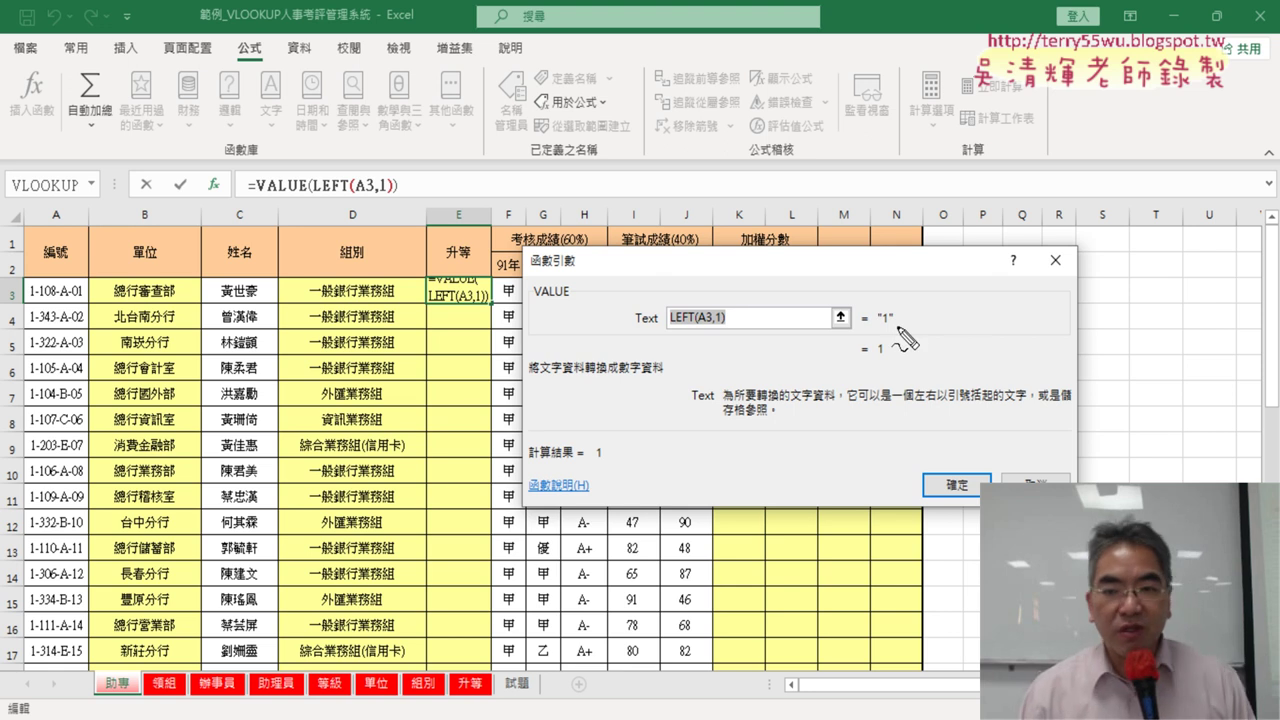
# Step: Annotate how VALUE turns the text "1" into the number 1, then close E3's VALUE arguments
pyautogui.moveTo(893, 333); pyautogui.dragTo(903, 318)
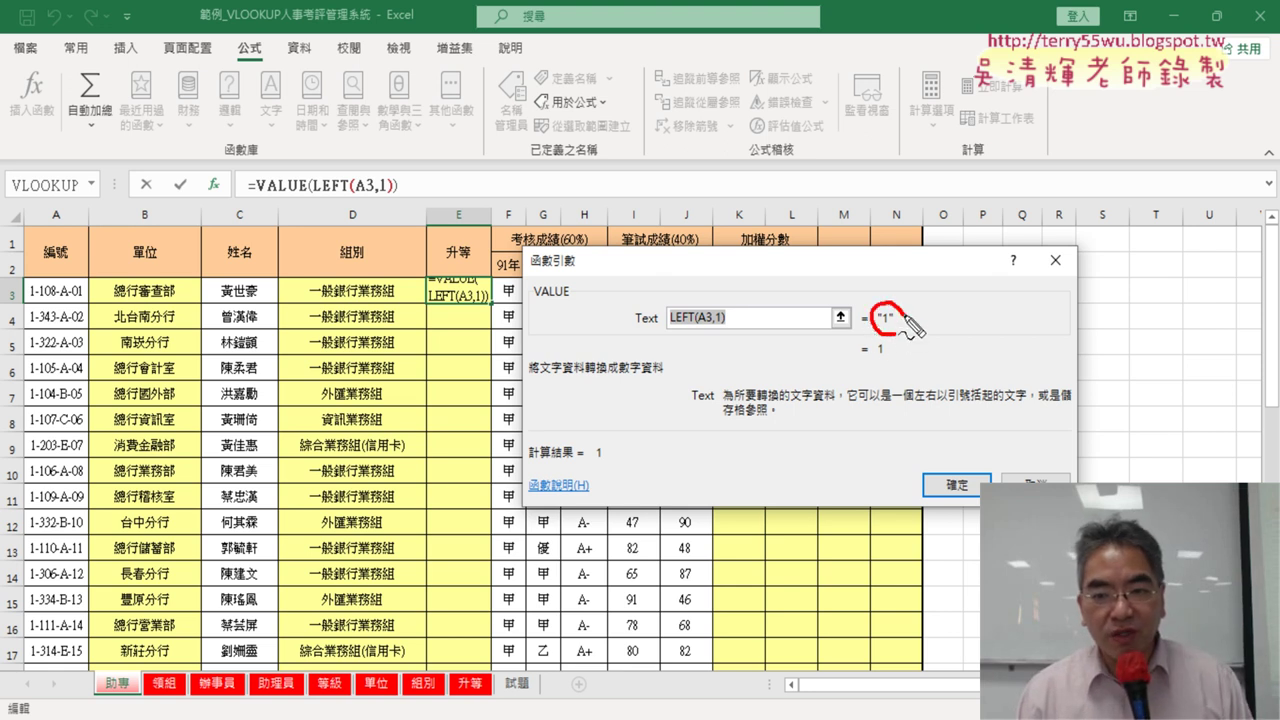
pyautogui.moveTo(886, 370); pyautogui.dragTo(900, 378)
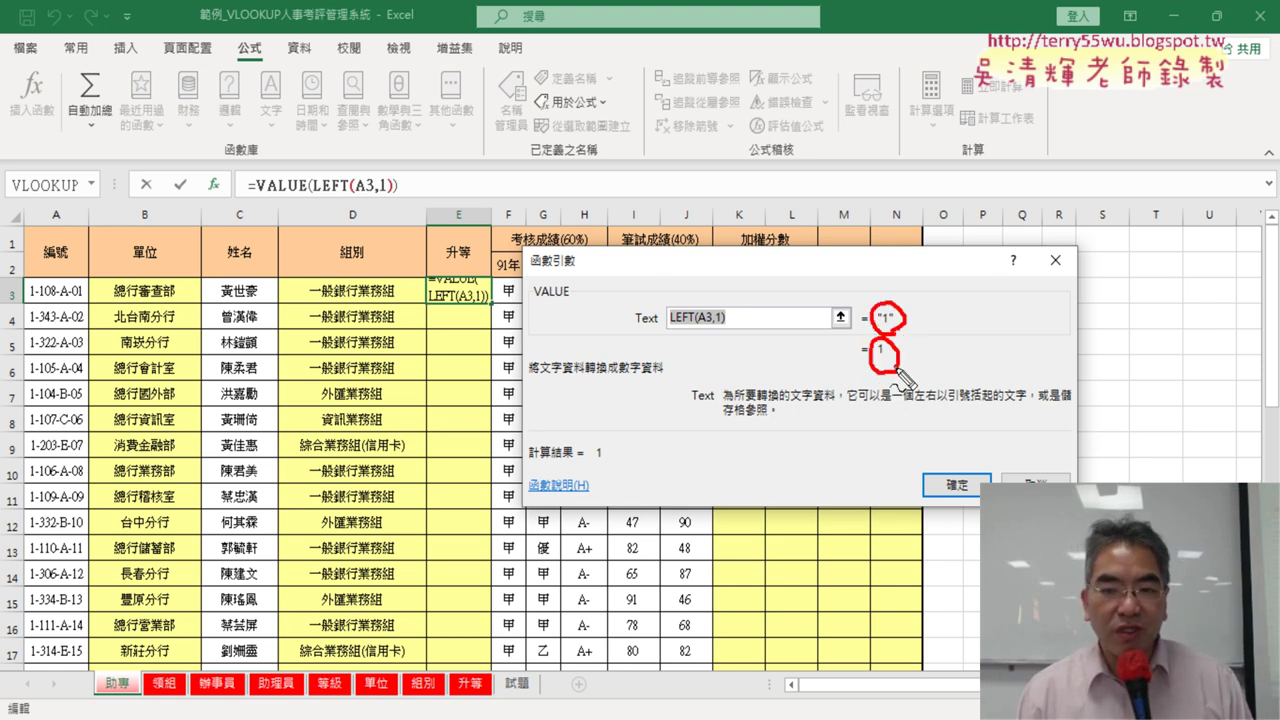
pyautogui.moveTo(910, 322)
pyautogui.mouseDown()
pyautogui.moveTo(905, 356)
pyautogui.moveTo(918, 349)
pyautogui.mouseUp()
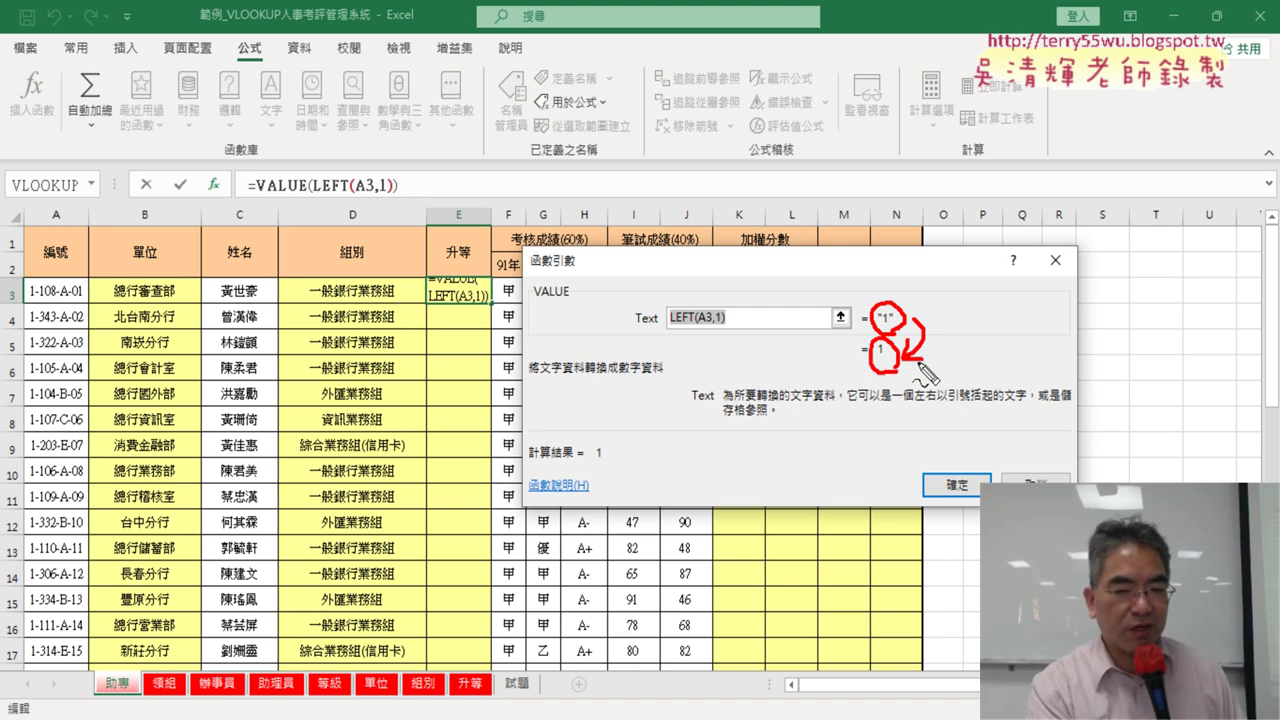
pyautogui.press('Escape')
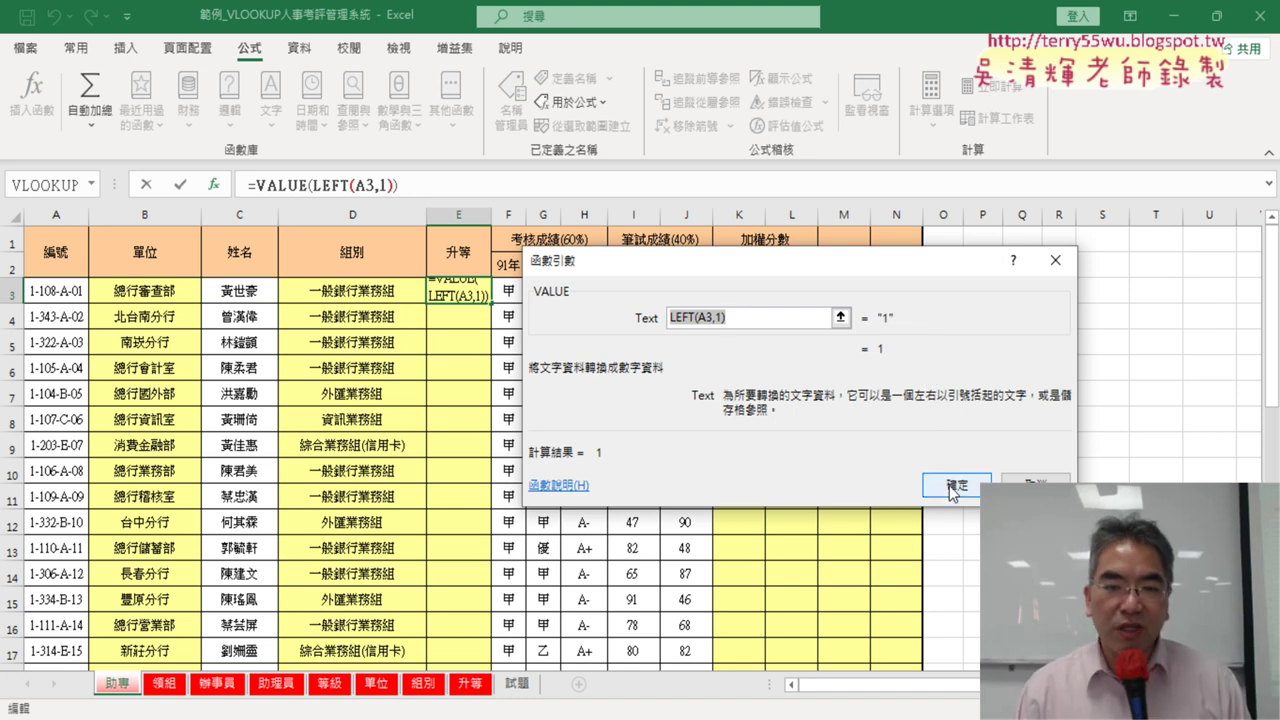
pyautogui.click(956, 486)
# Step: Wrap VALUE(LEFT(A3,1)) in a new VLOOKUP as its lookup value, highlighting the result 1
pyautogui.moveTo(256, 185); pyautogui.dragTo(384, 185)
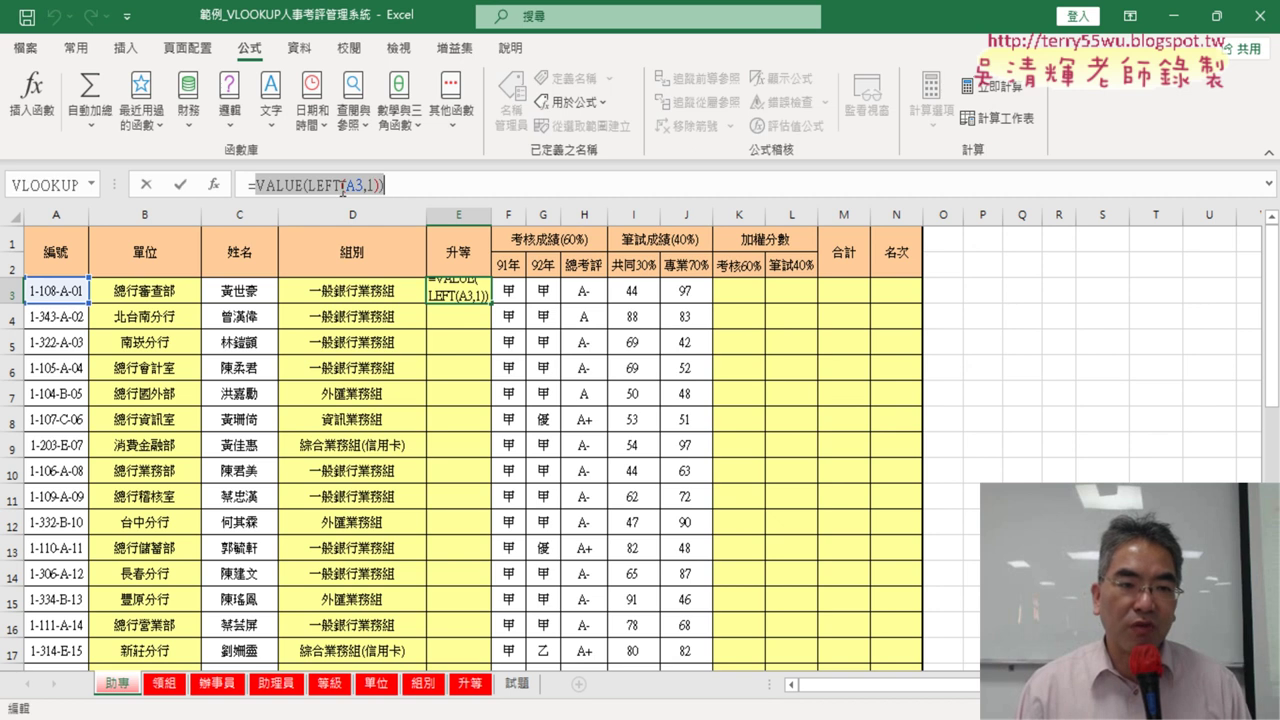
pyautogui.rightClick(343, 190)
pyautogui.click(424, 204)
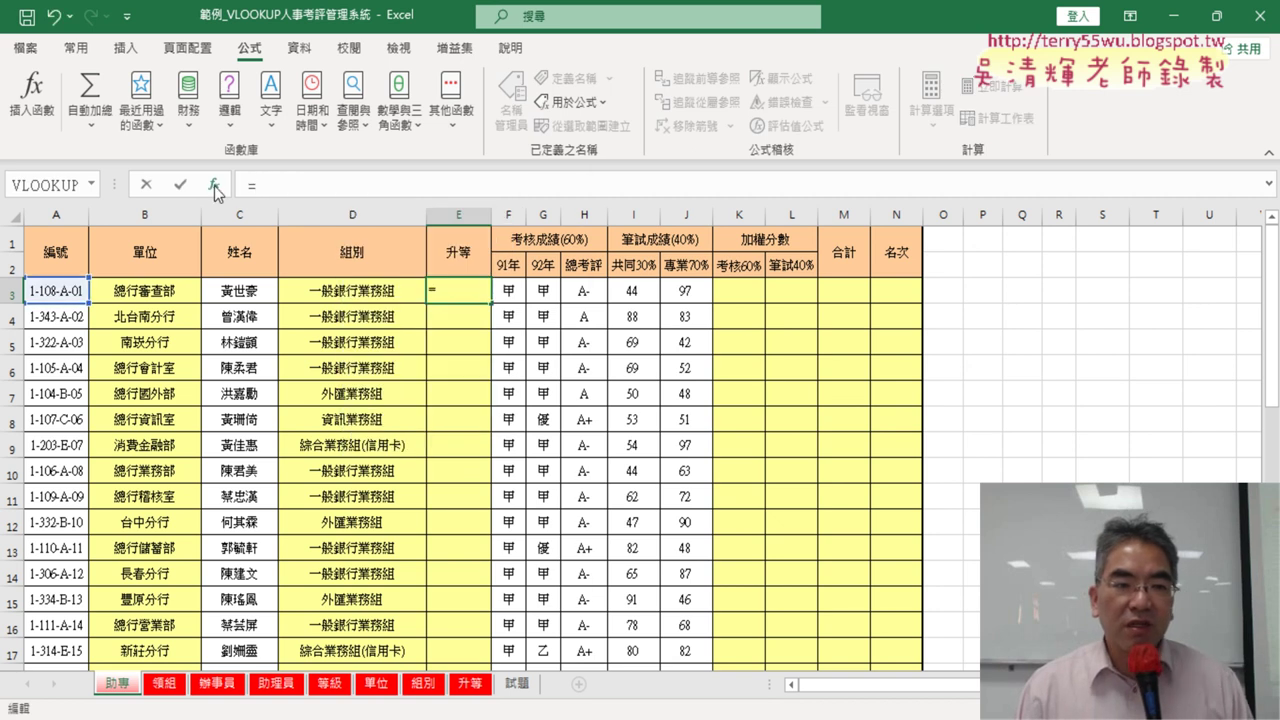
pyautogui.click(214, 185)
pyautogui.doubleClick(768, 338)
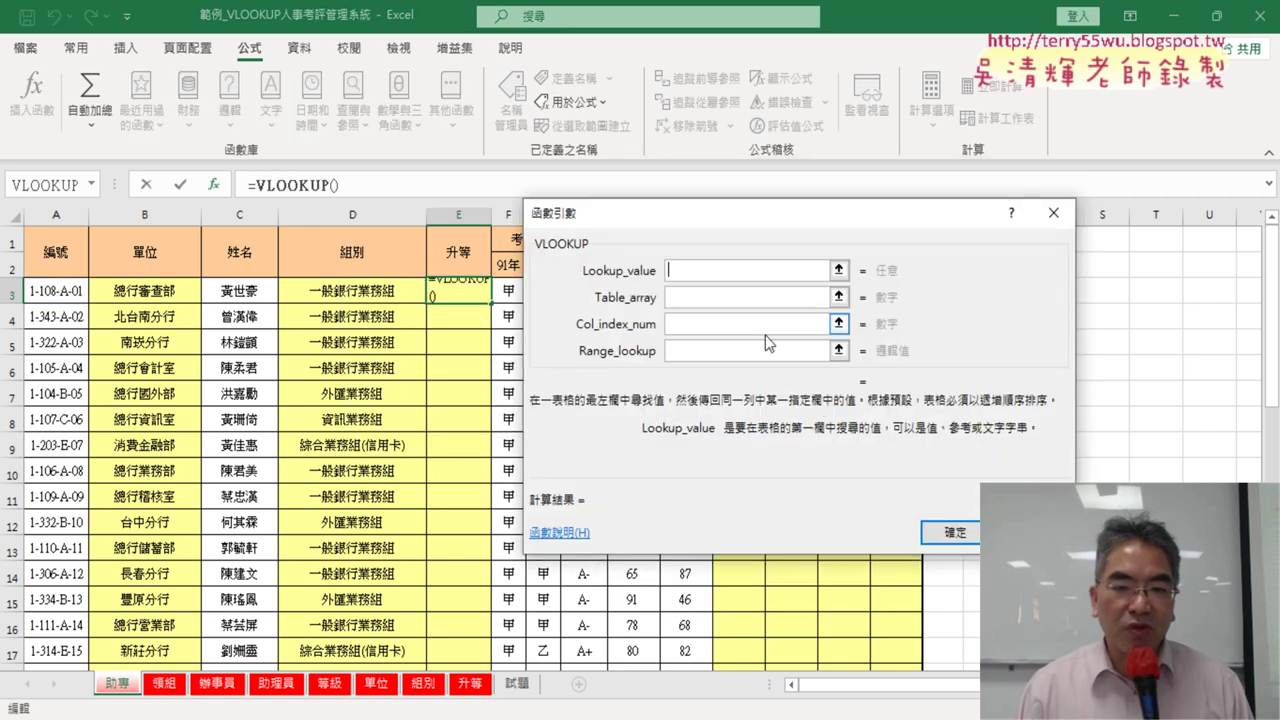
pyautogui.rightClick(715, 283)
pyautogui.click(752, 328)
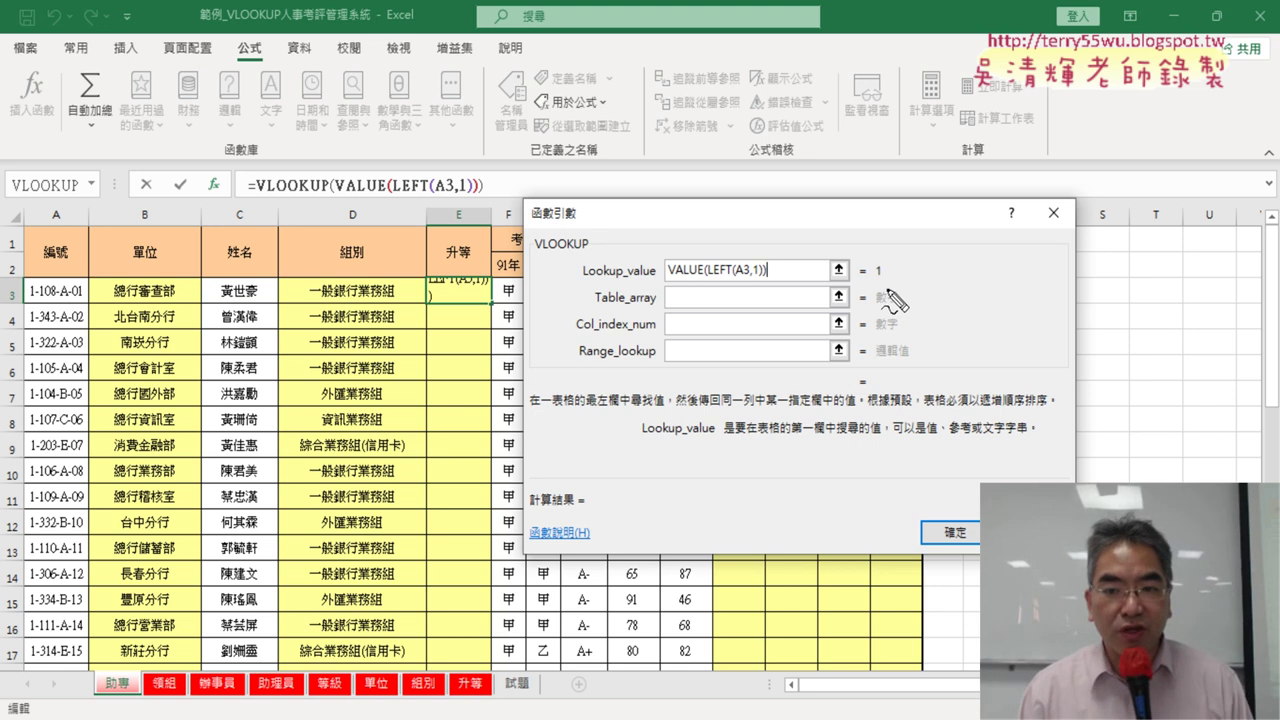
pyautogui.moveTo(885, 250); pyautogui.dragTo(912, 290)
pyautogui.moveTo(884, 168)
pyautogui.mouseDown()
pyautogui.moveTo(884, 216)
pyautogui.moveTo(932, 236)
pyautogui.mouseUp()
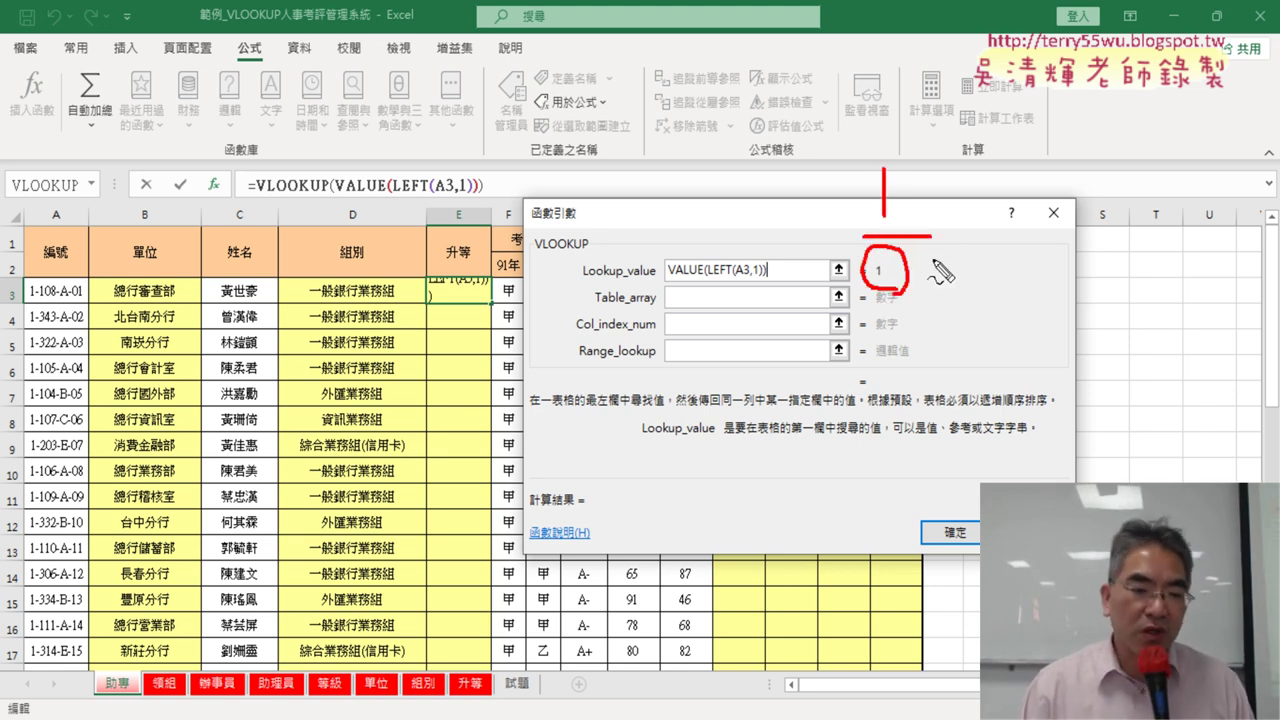
pyautogui.press('Escape')
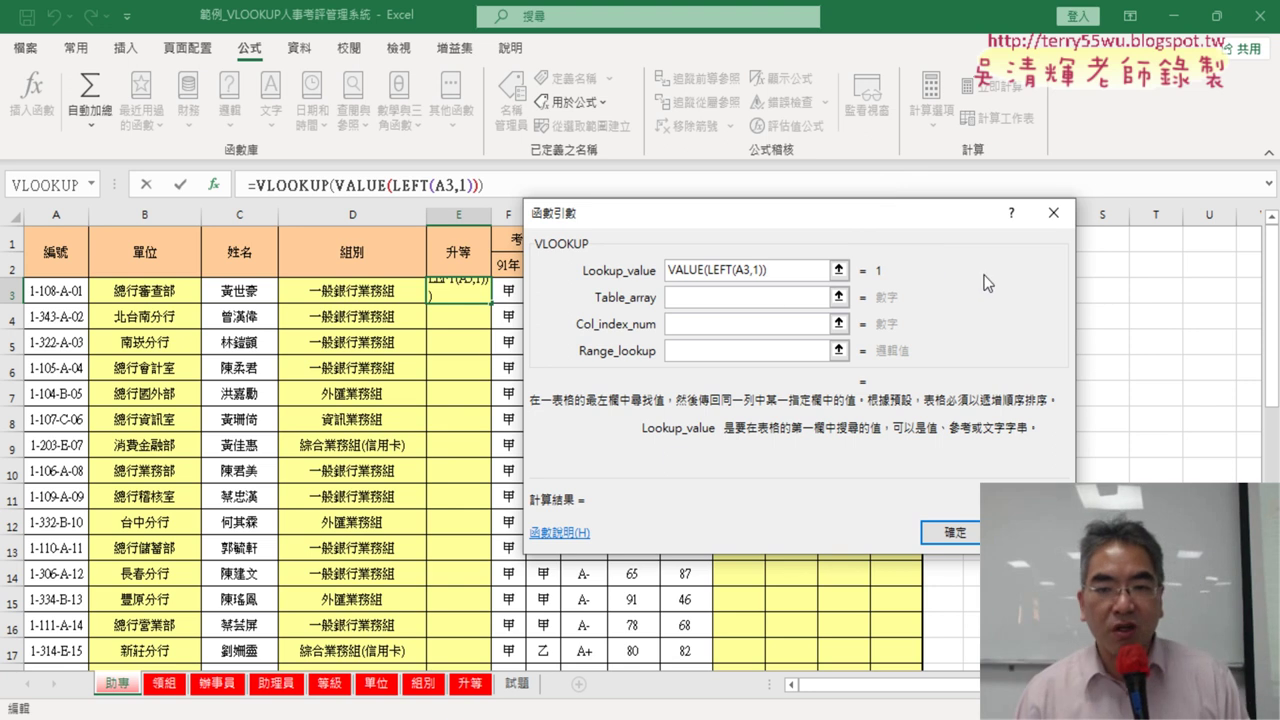
# Step: Set VLOOKUP's table to 升等, column 2 and match type 0, confirming 助專 in E3
pyautogui.click(775, 298)
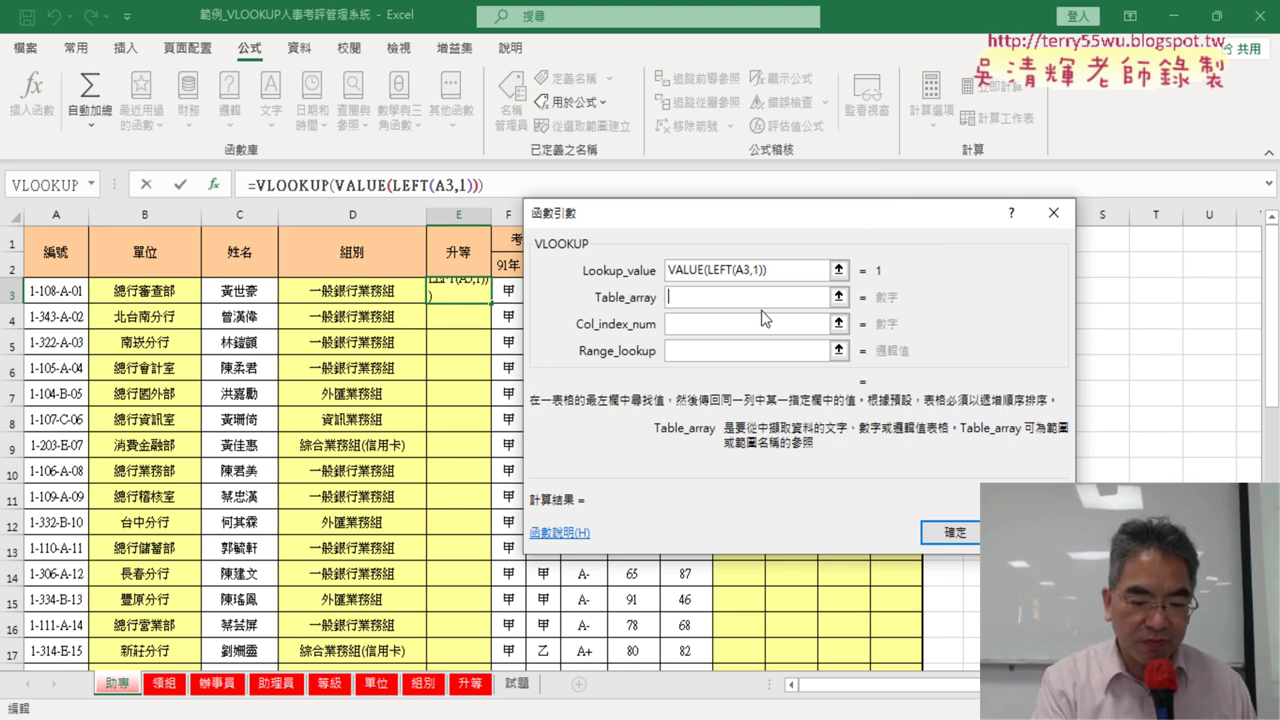
pyautogui.press('F3')
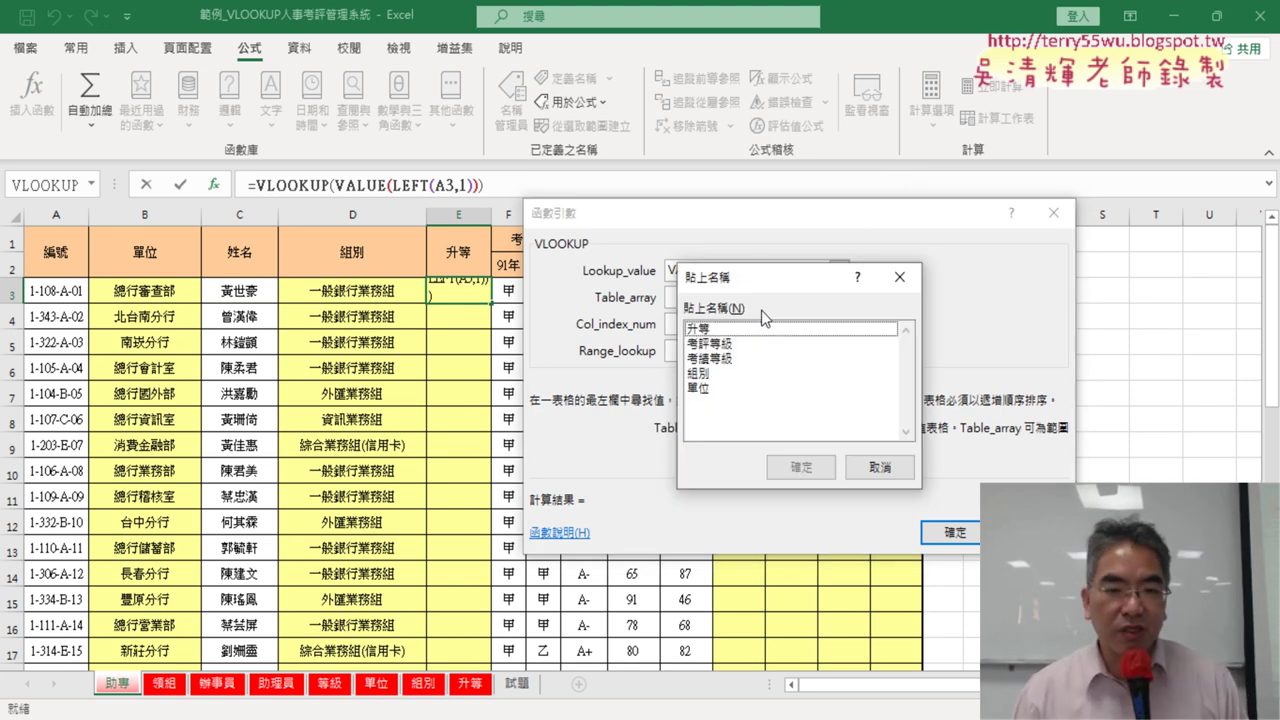
pyautogui.click(706, 330)
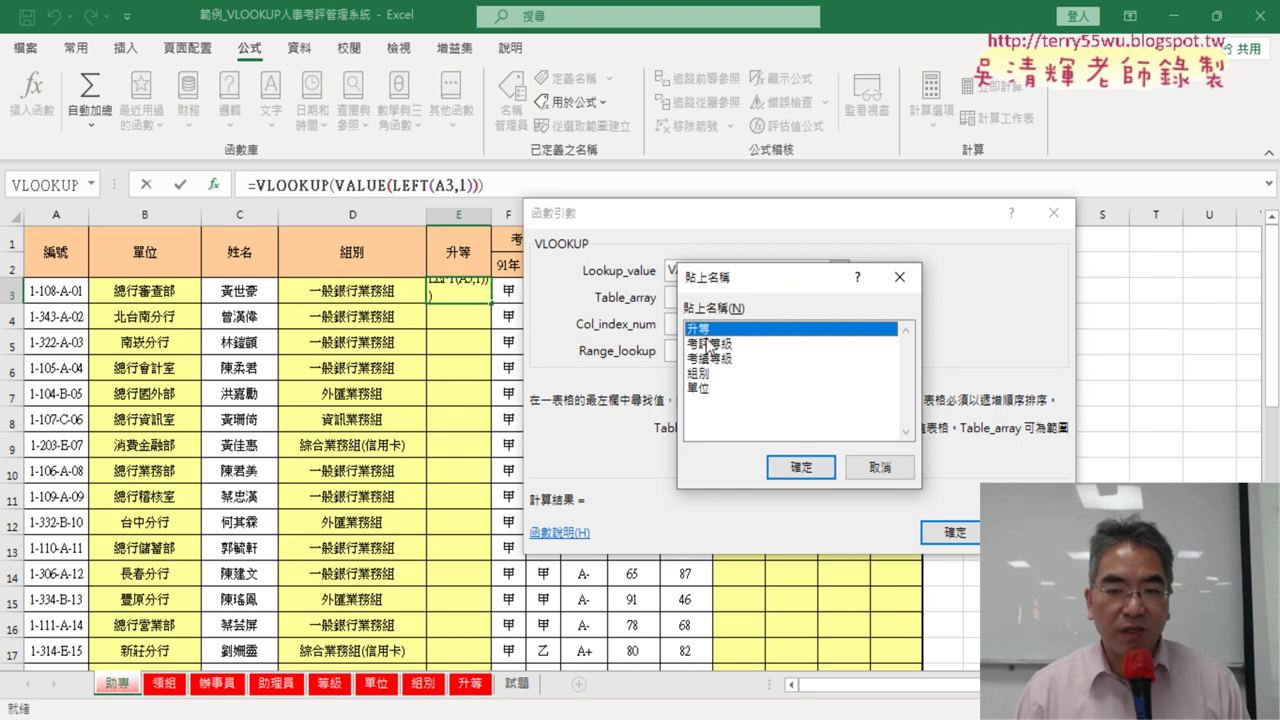
pyautogui.click(797, 468)
pyautogui.click(706, 323)
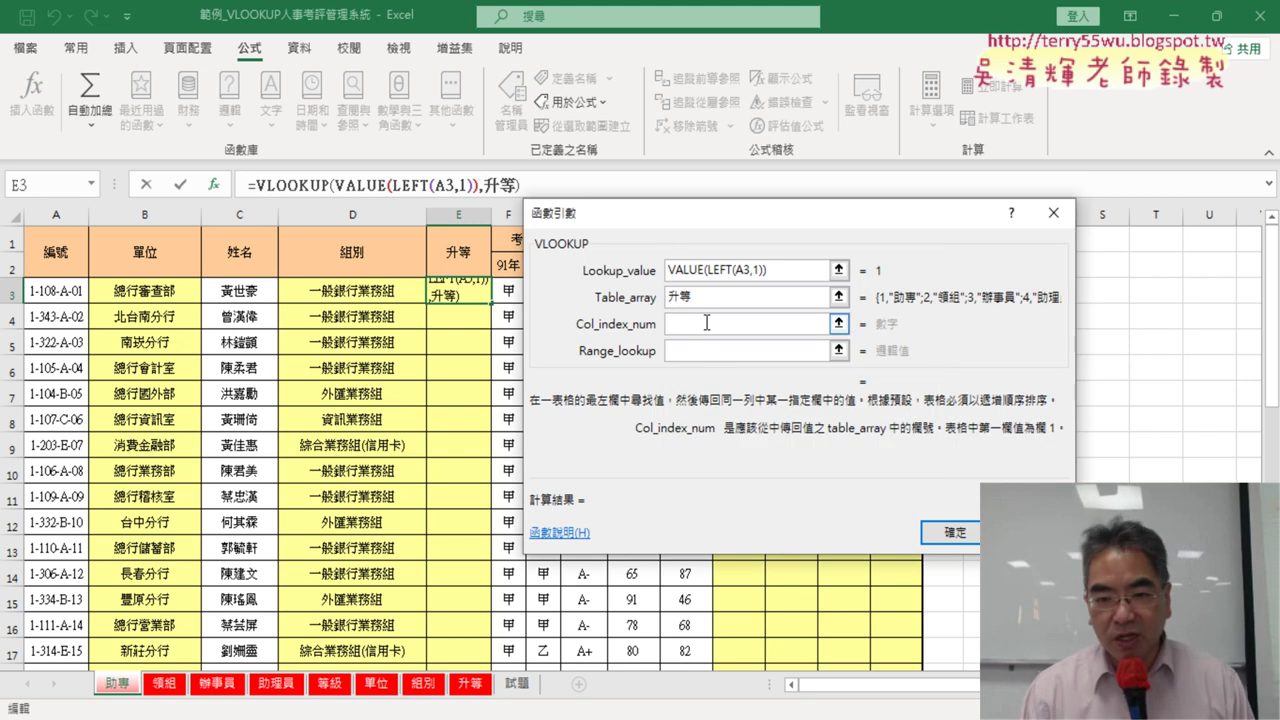
pyautogui.write('2')
pyautogui.click(713, 345)
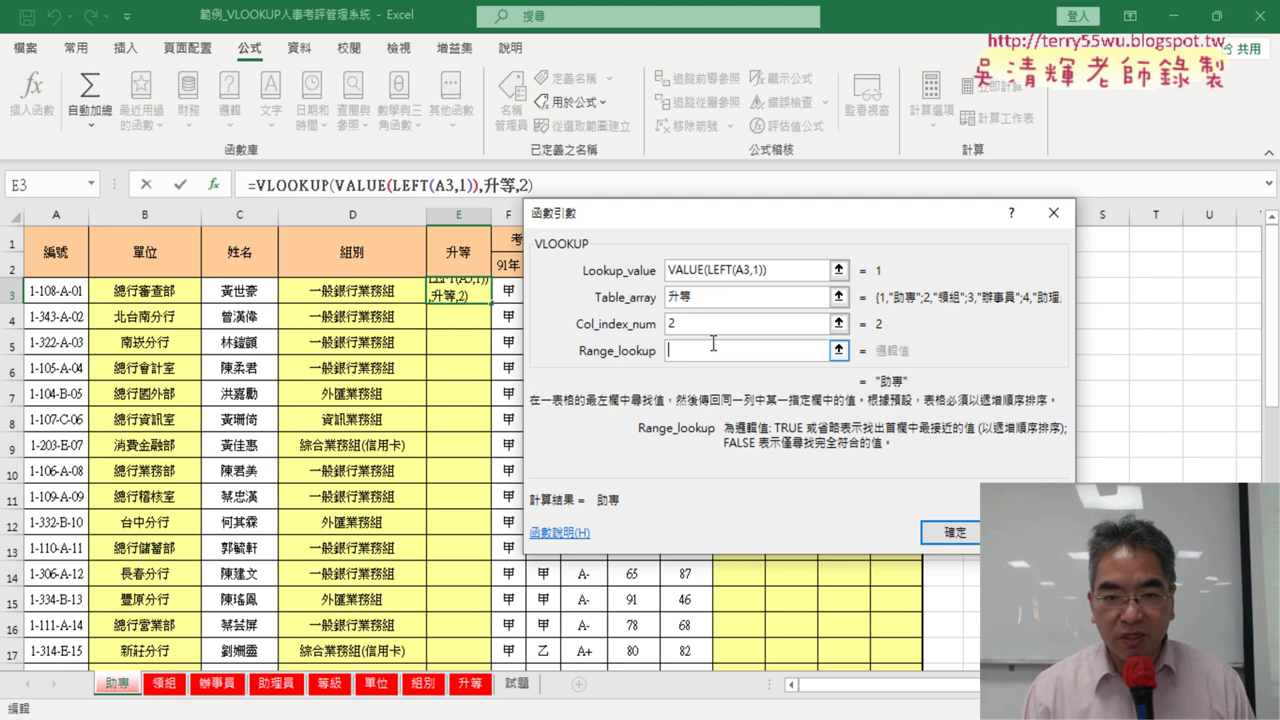
pyautogui.write('0')
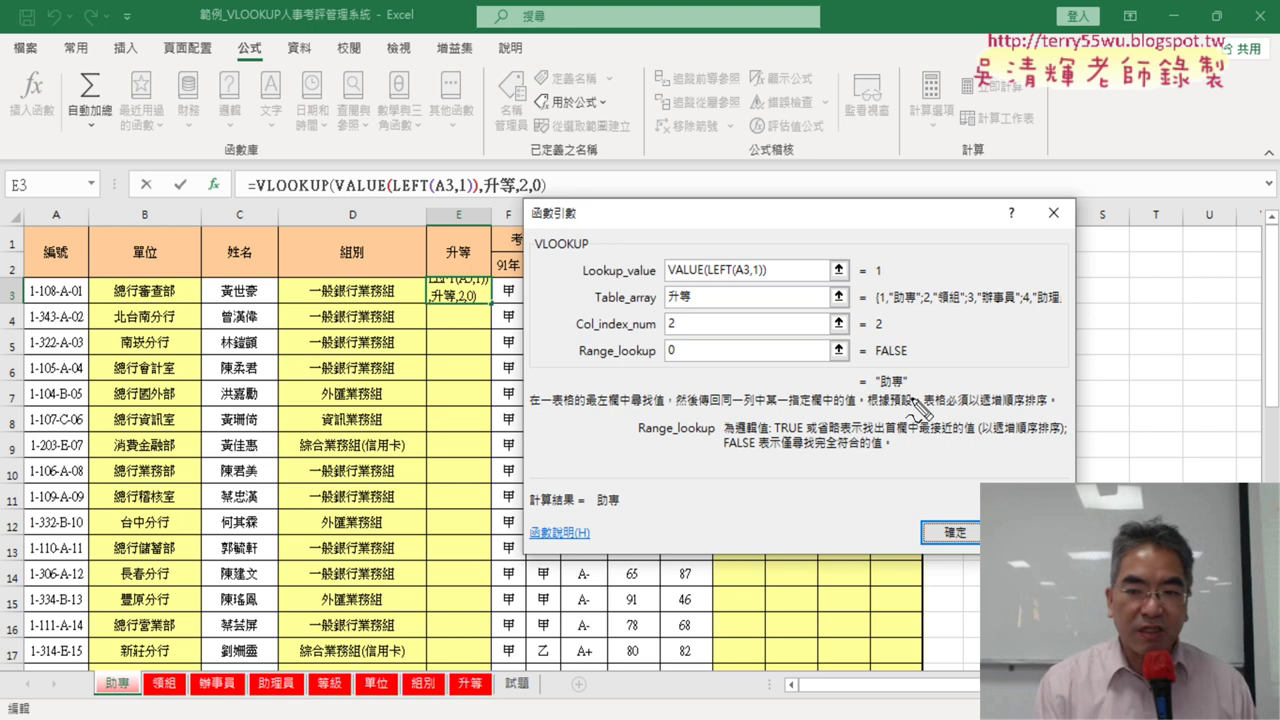
pyautogui.moveTo(903, 402)
pyautogui.mouseDown()
pyautogui.moveTo(882, 372)
pyautogui.moveTo(910, 405)
pyautogui.mouseUp()
pyautogui.moveTo(877, 283)
pyautogui.mouseDown()
pyautogui.moveTo(892, 282)
pyautogui.moveTo(885, 308)
pyautogui.moveTo(918, 307)
pyautogui.mouseUp()
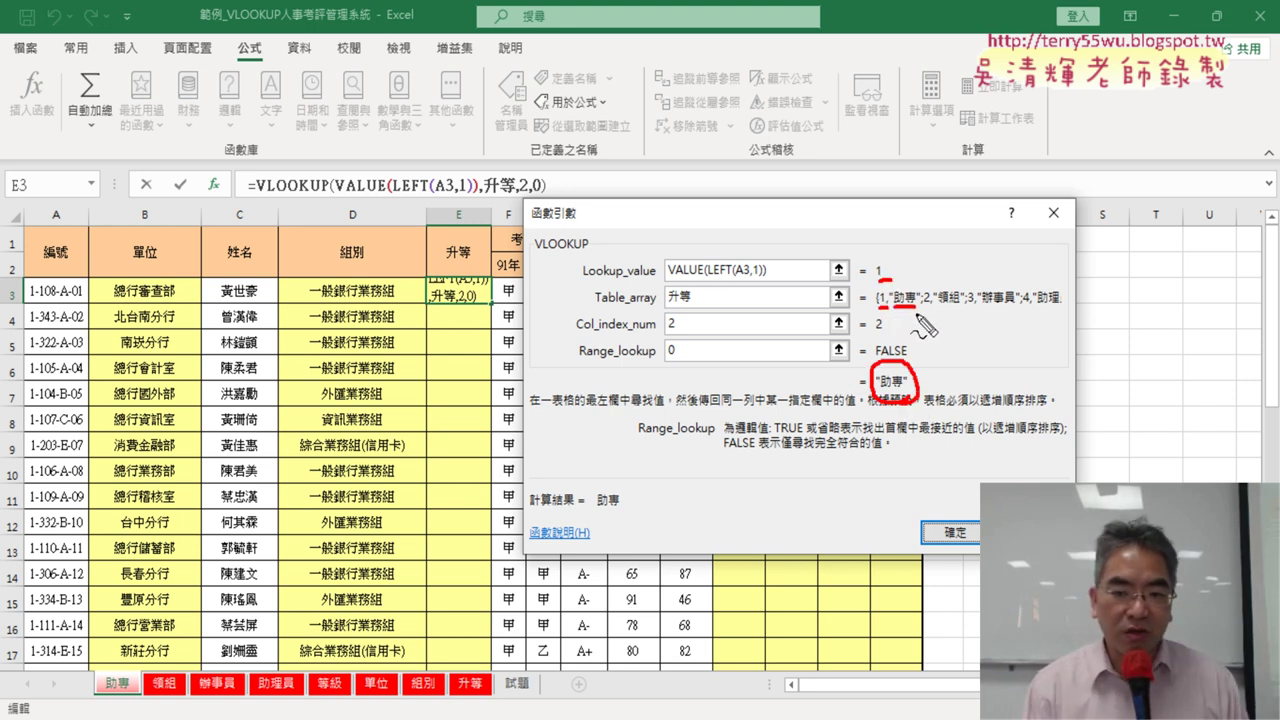
pyautogui.press('Escape')
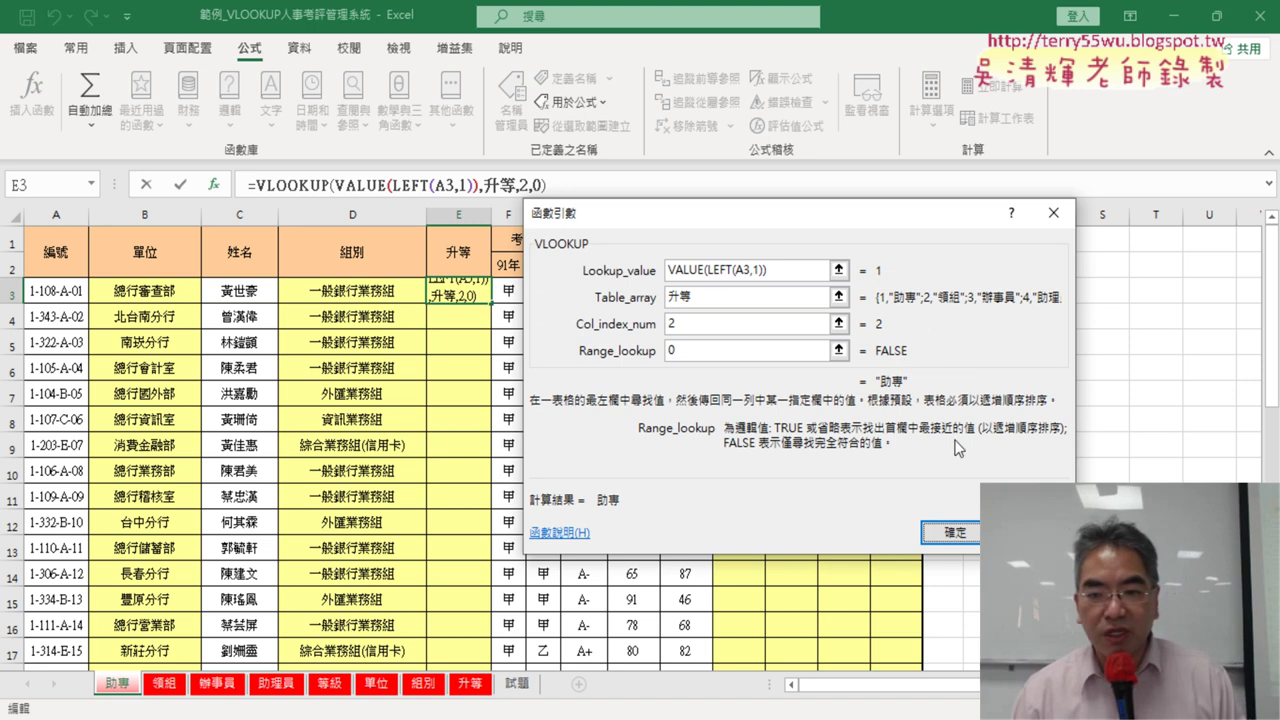
pyautogui.click(955, 532)
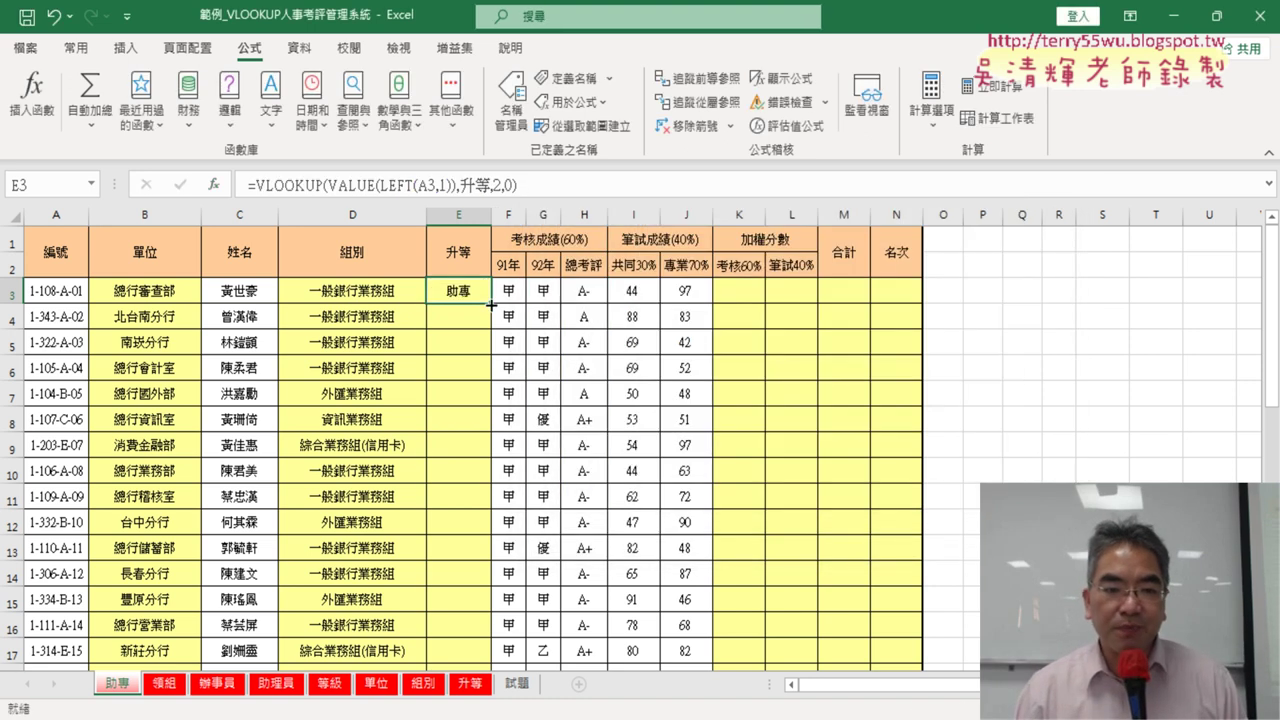
# Step: Fill E3's VLOOKUP down column E, compare B3's and E3's formulas, and mark K3:N3
pyautogui.doubleClick(491, 303)
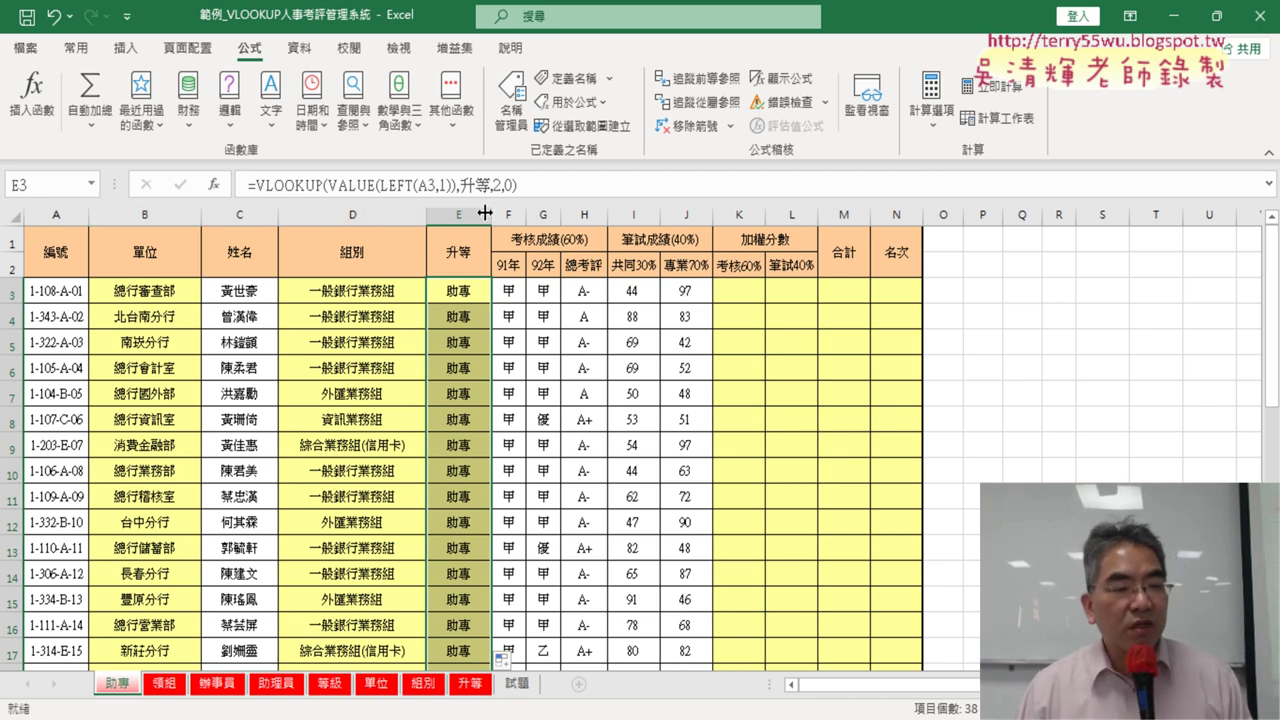
pyautogui.click(463, 290)
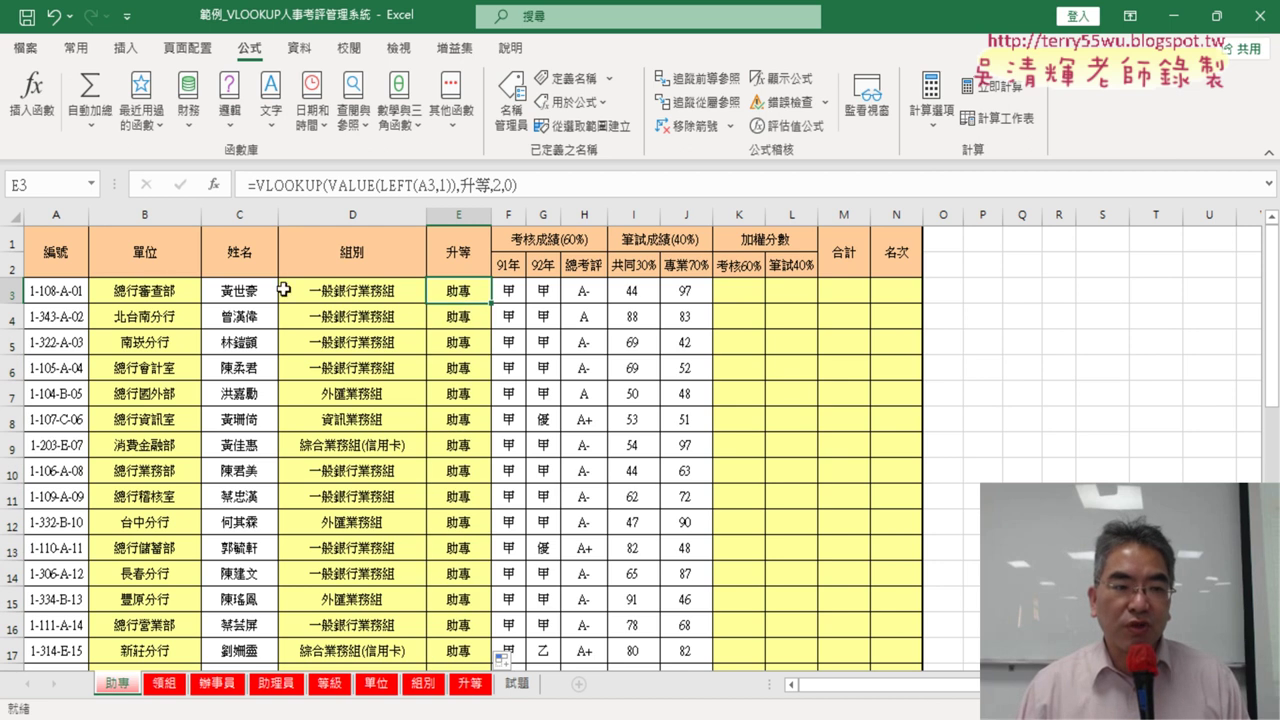
pyautogui.click(342, 291)
pyautogui.click(190, 291)
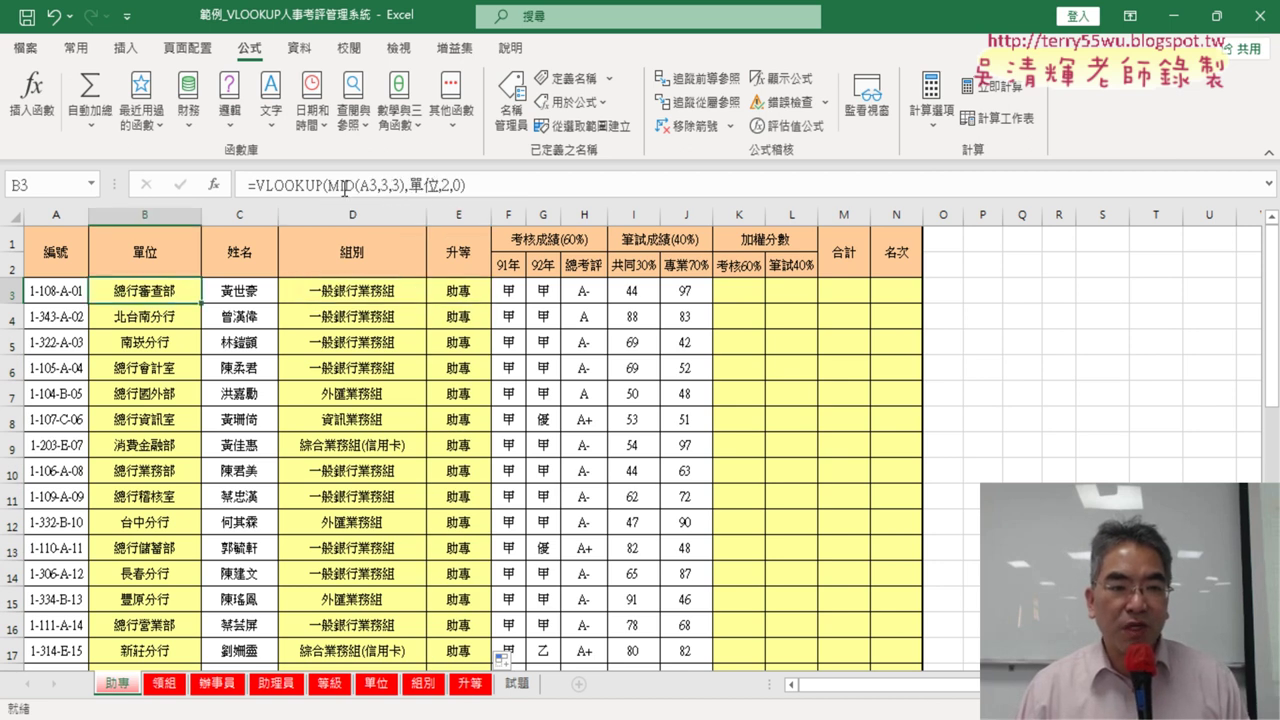
pyautogui.click(352, 291)
pyautogui.click(468, 295)
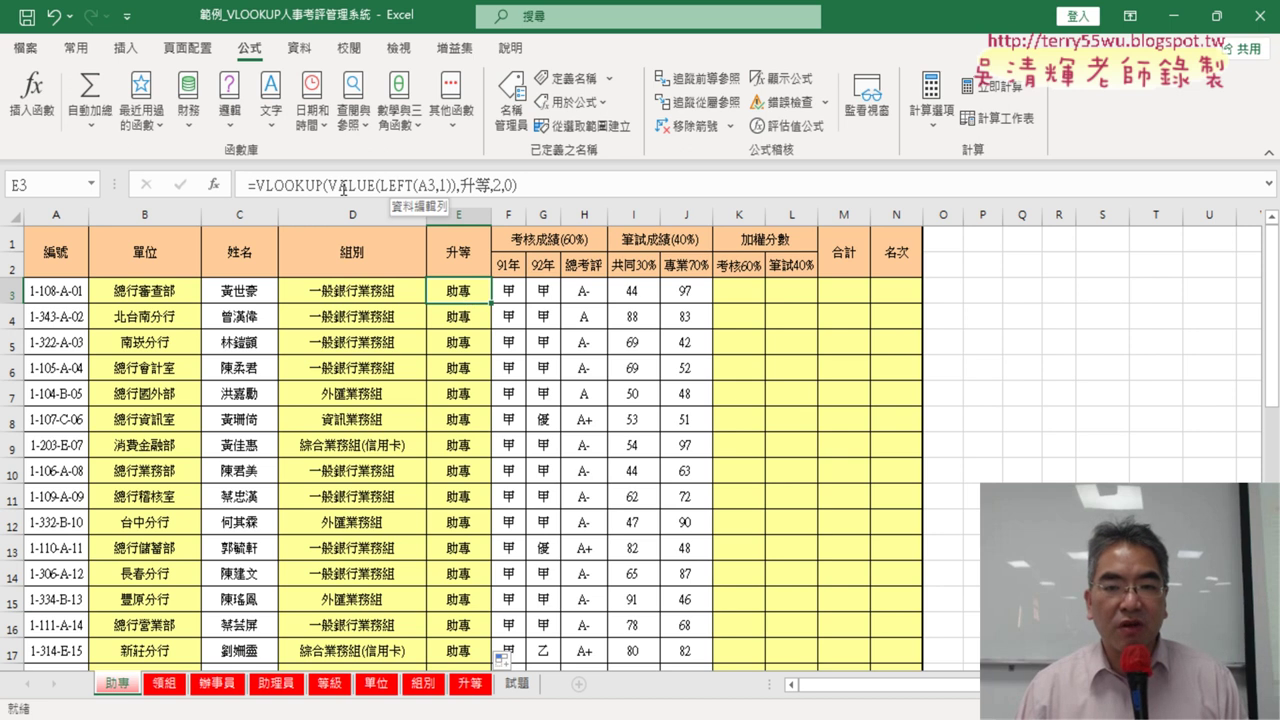
pyautogui.moveTo(738, 296); pyautogui.dragTo(871, 293)
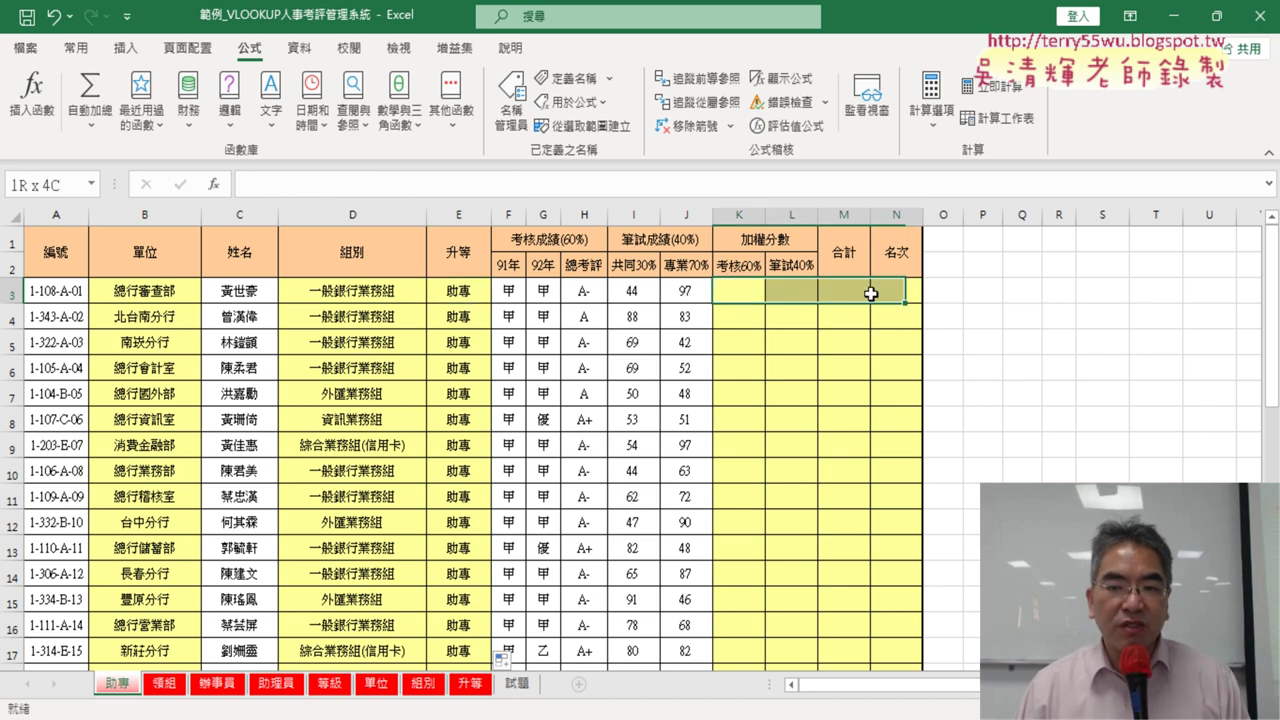
pyautogui.click(915, 289)
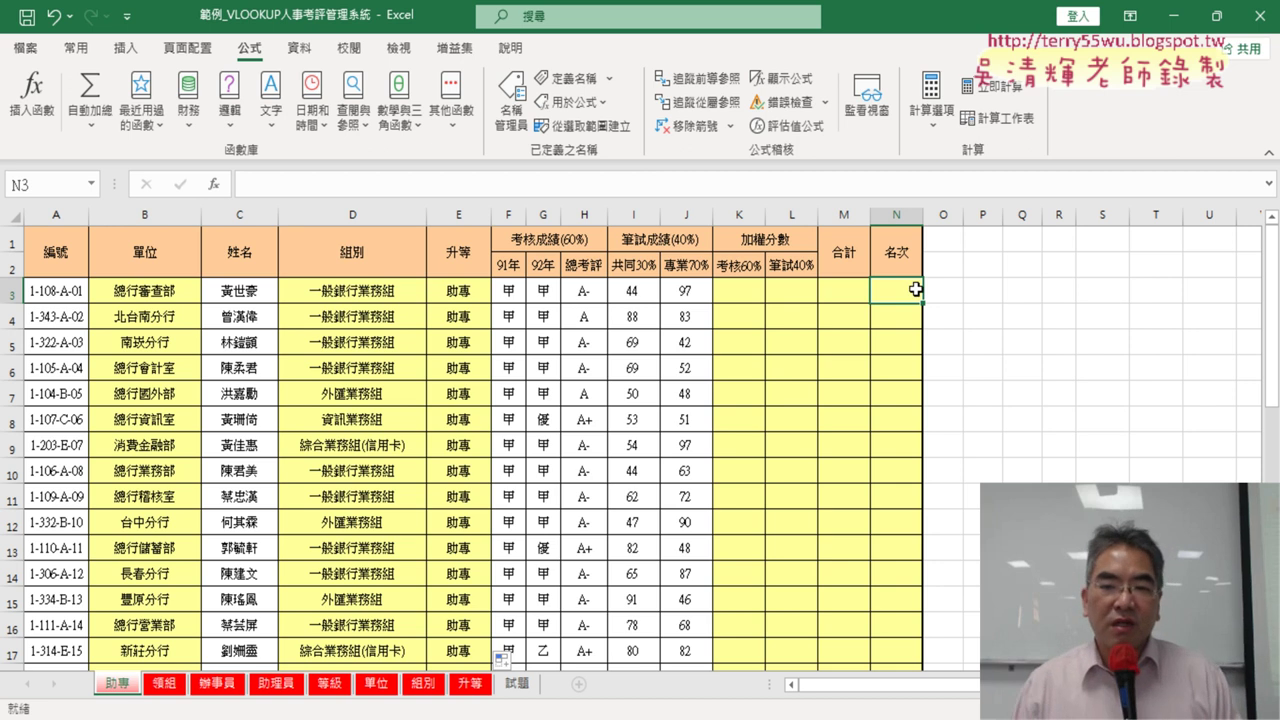
pyautogui.click(745, 290)
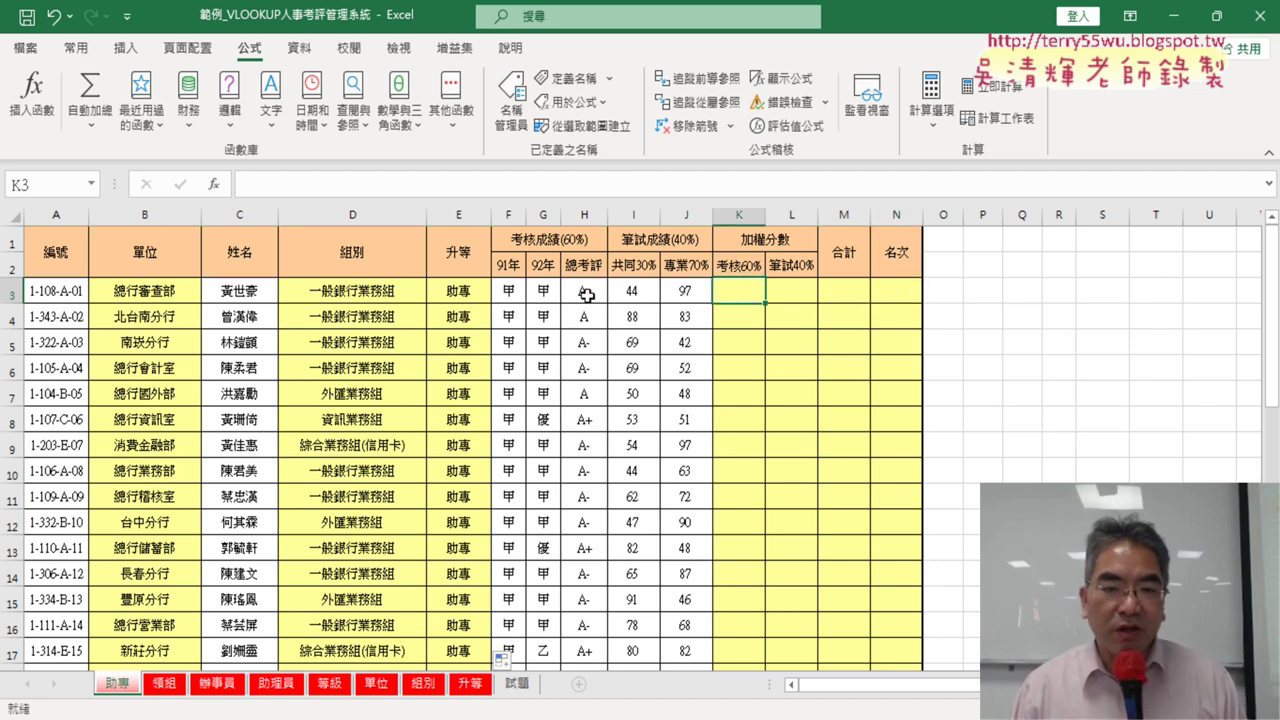
pyautogui.moveTo(507, 290); pyautogui.dragTo(588, 290)
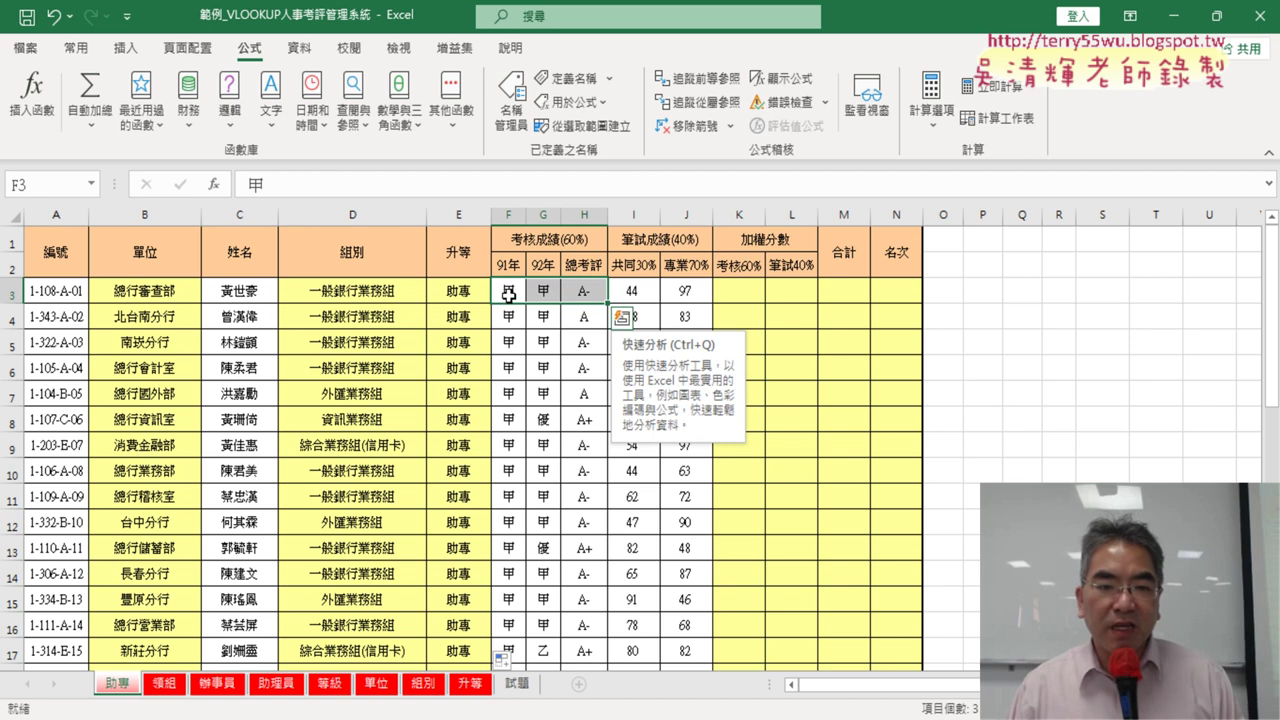
pyautogui.click(645, 292)
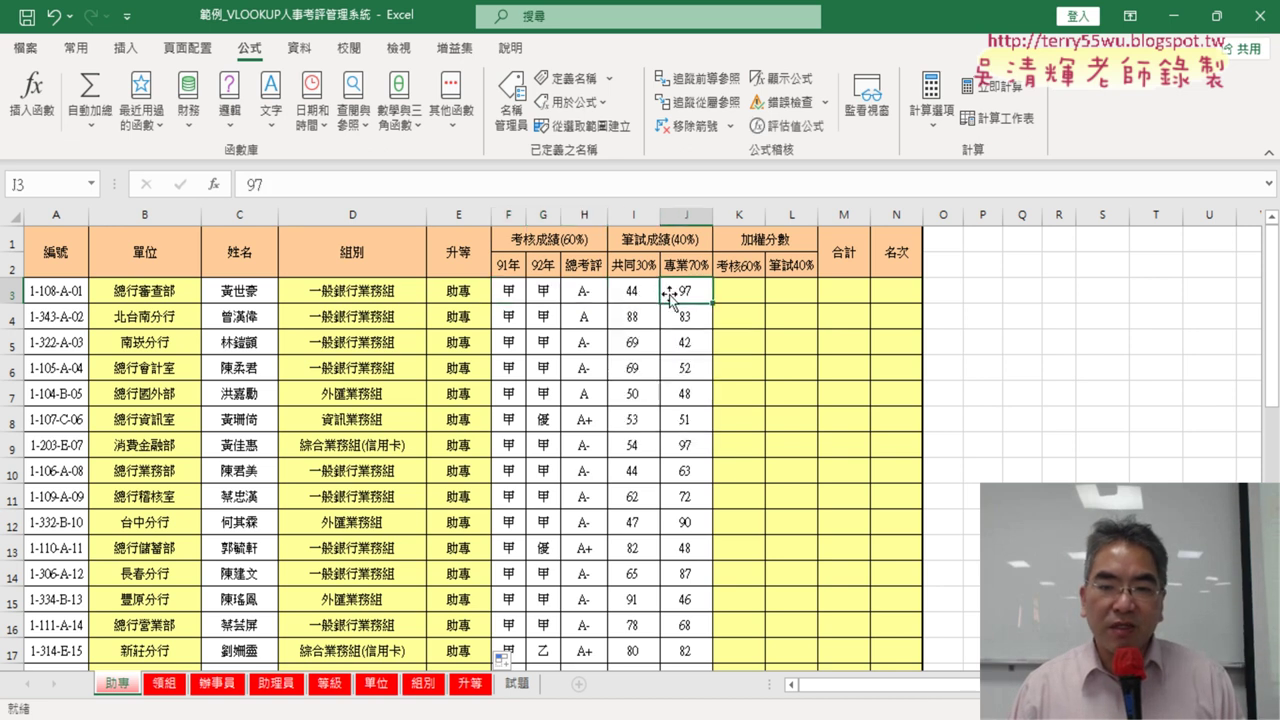
pyautogui.click(643, 266)
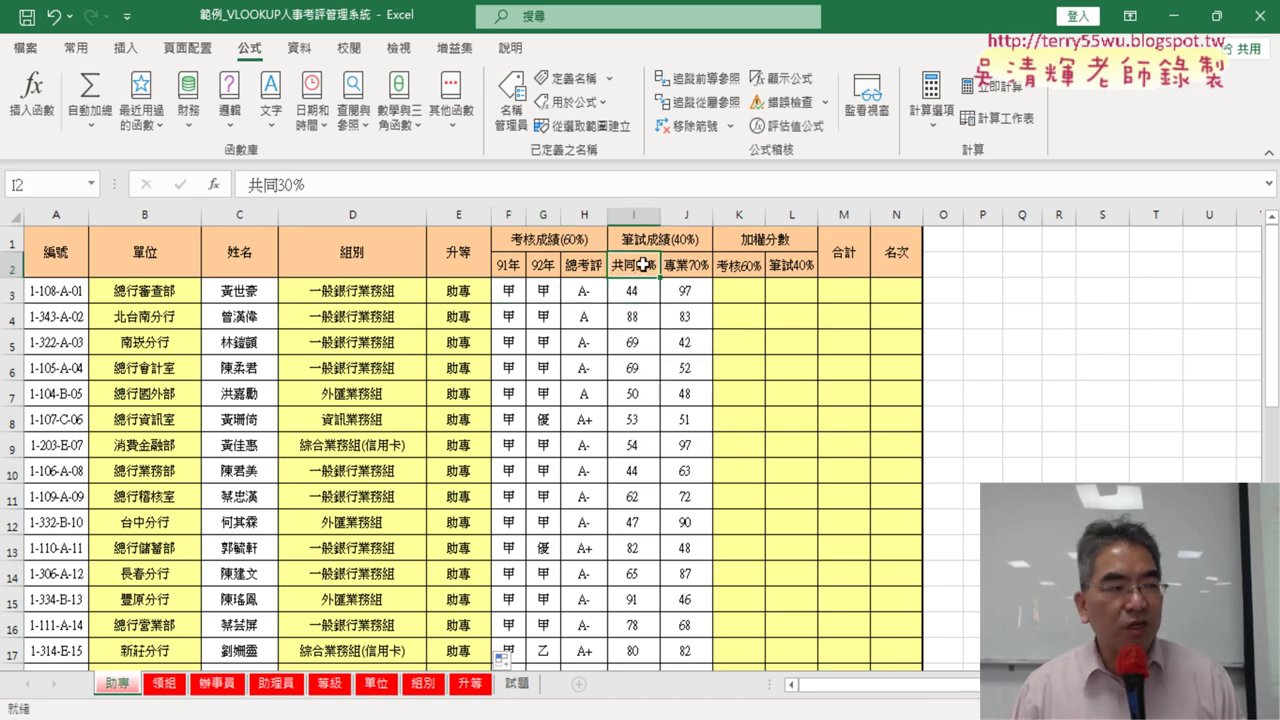
pyautogui.click(688, 291)
pyautogui.click(692, 268)
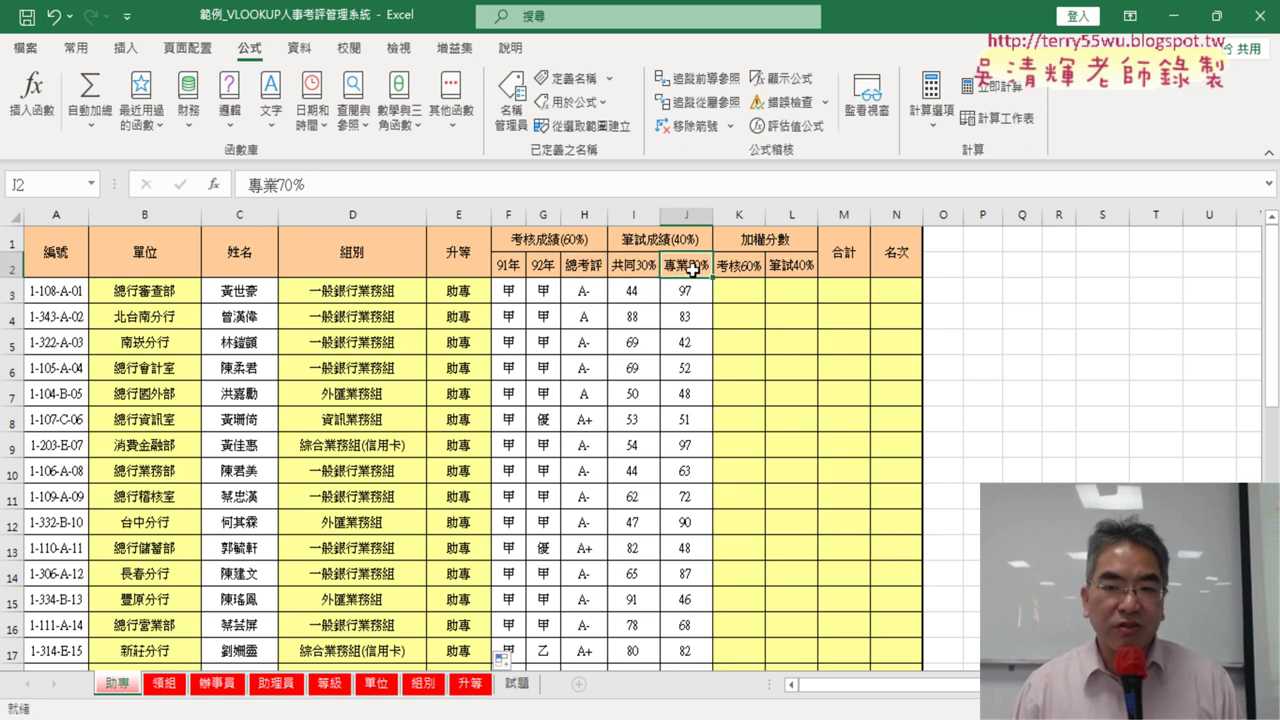
pyautogui.click(803, 292)
pyautogui.moveTo(803, 292); pyautogui.dragTo(749, 292)
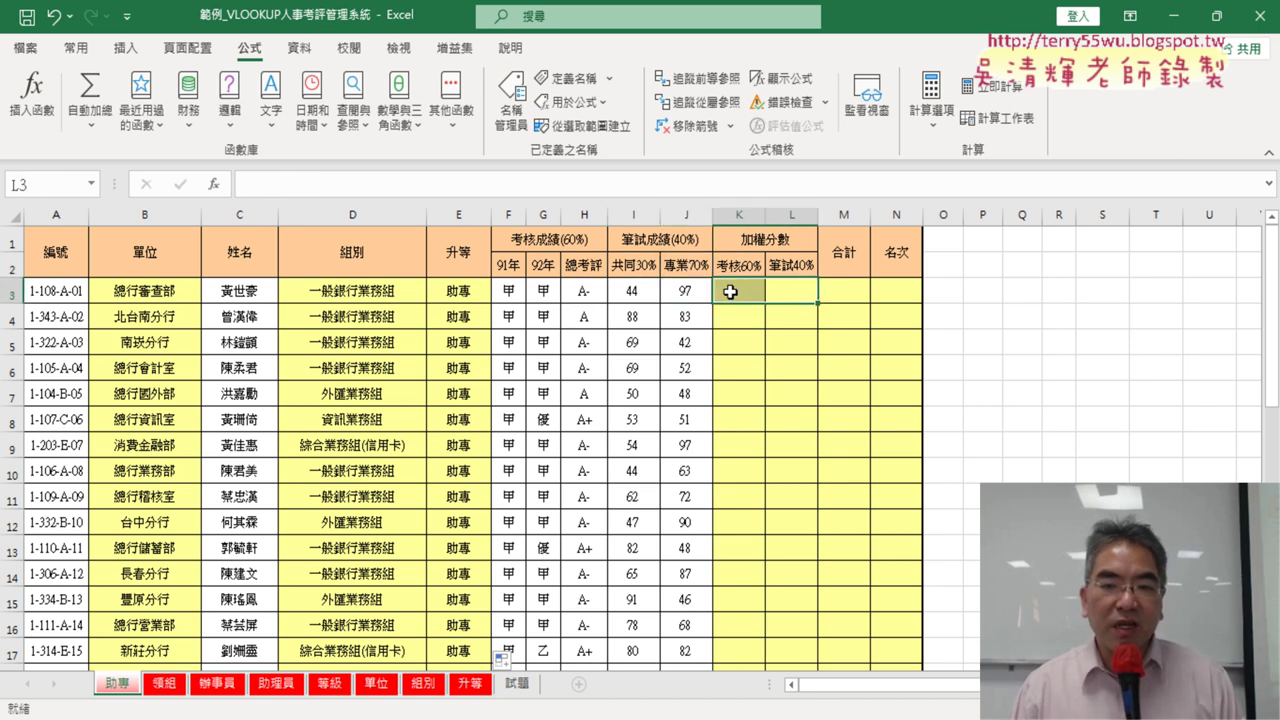
pyautogui.click(749, 292)
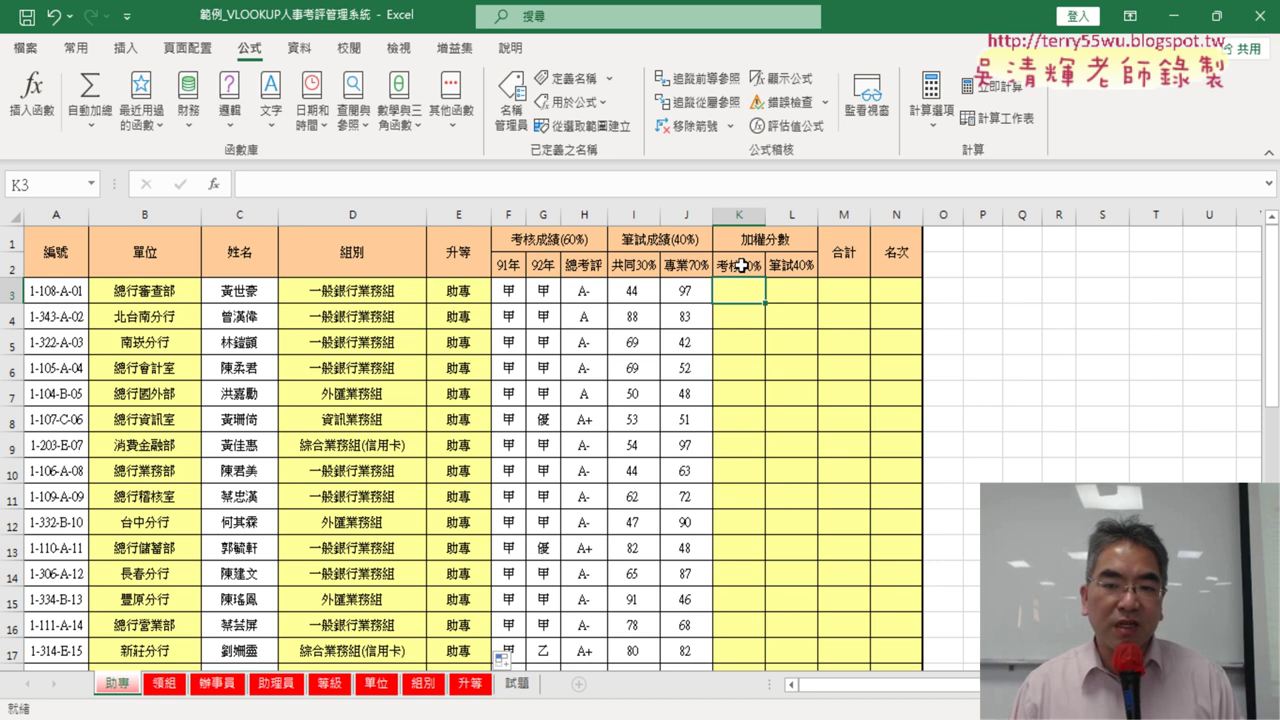
pyautogui.click(741, 265)
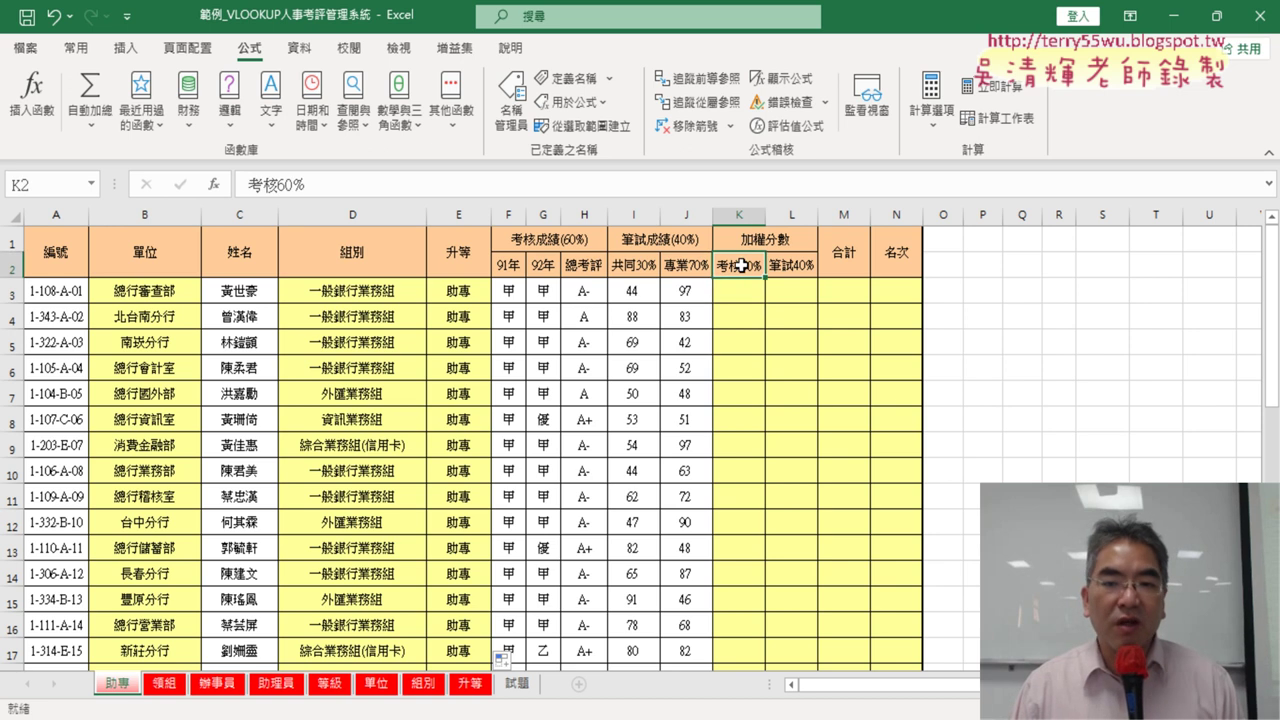
pyautogui.click(795, 289)
pyautogui.click(797, 267)
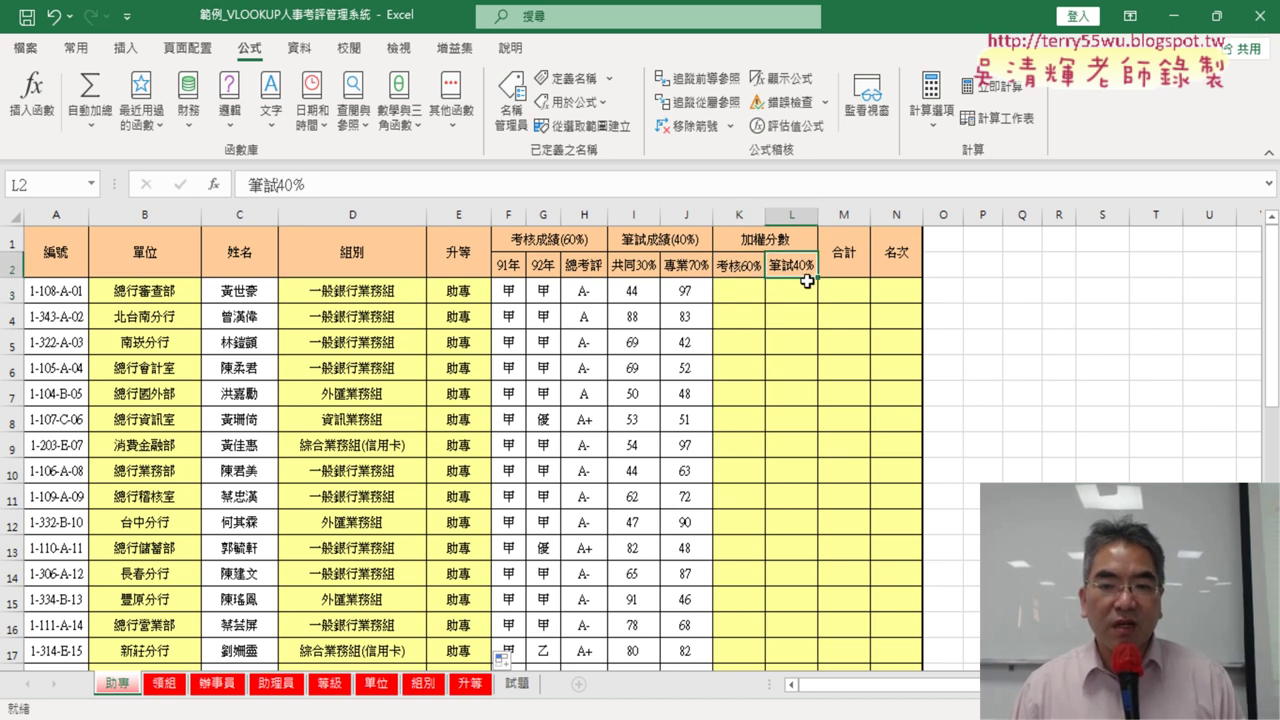
pyautogui.click(861, 288)
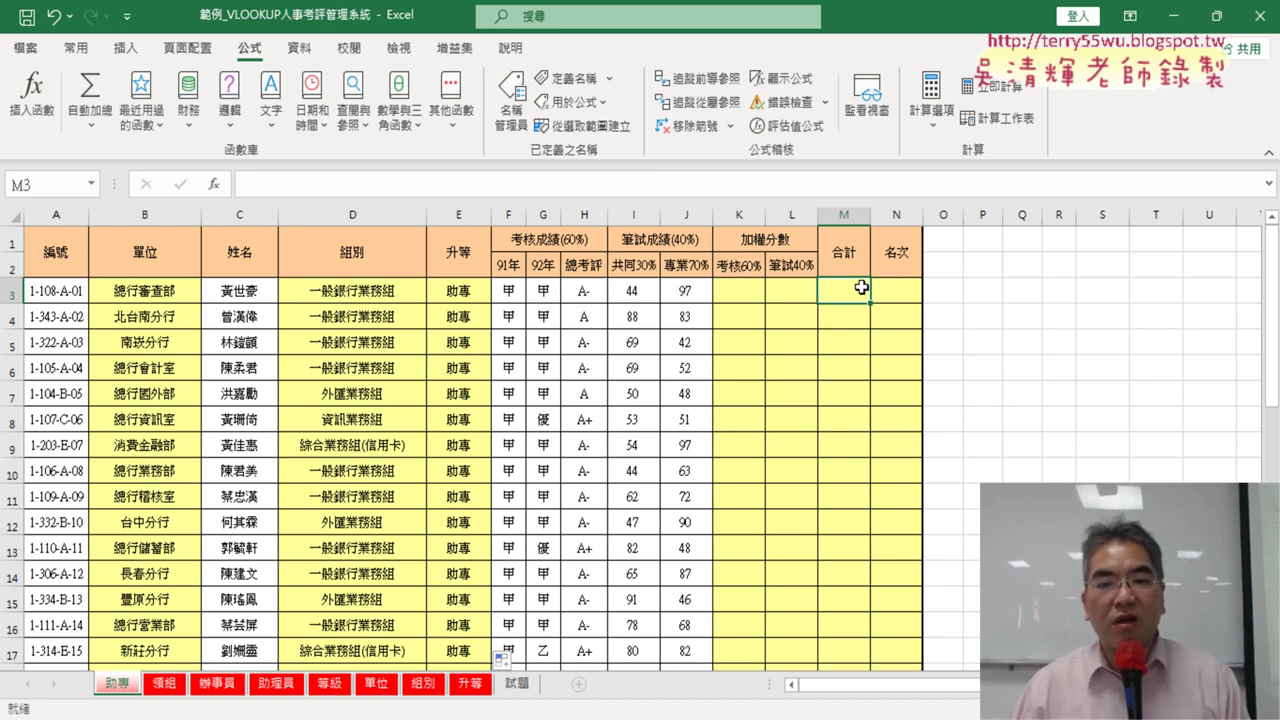
pyautogui.click(901, 295)
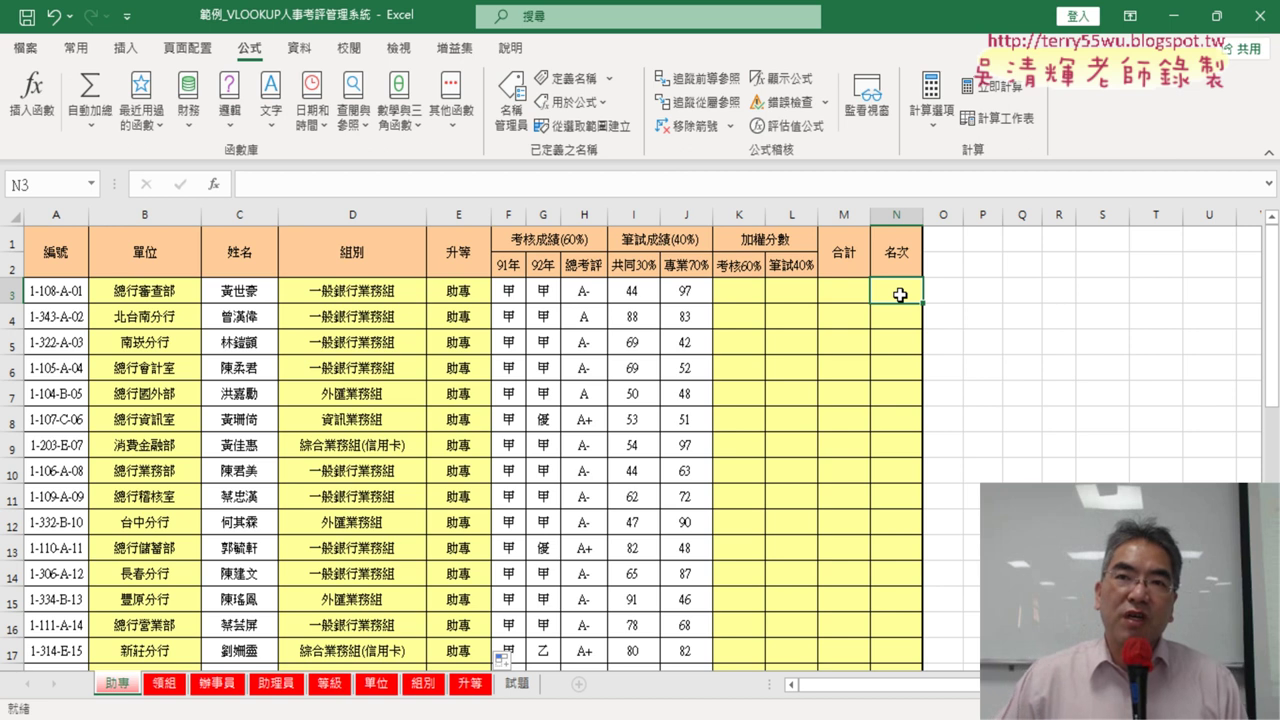